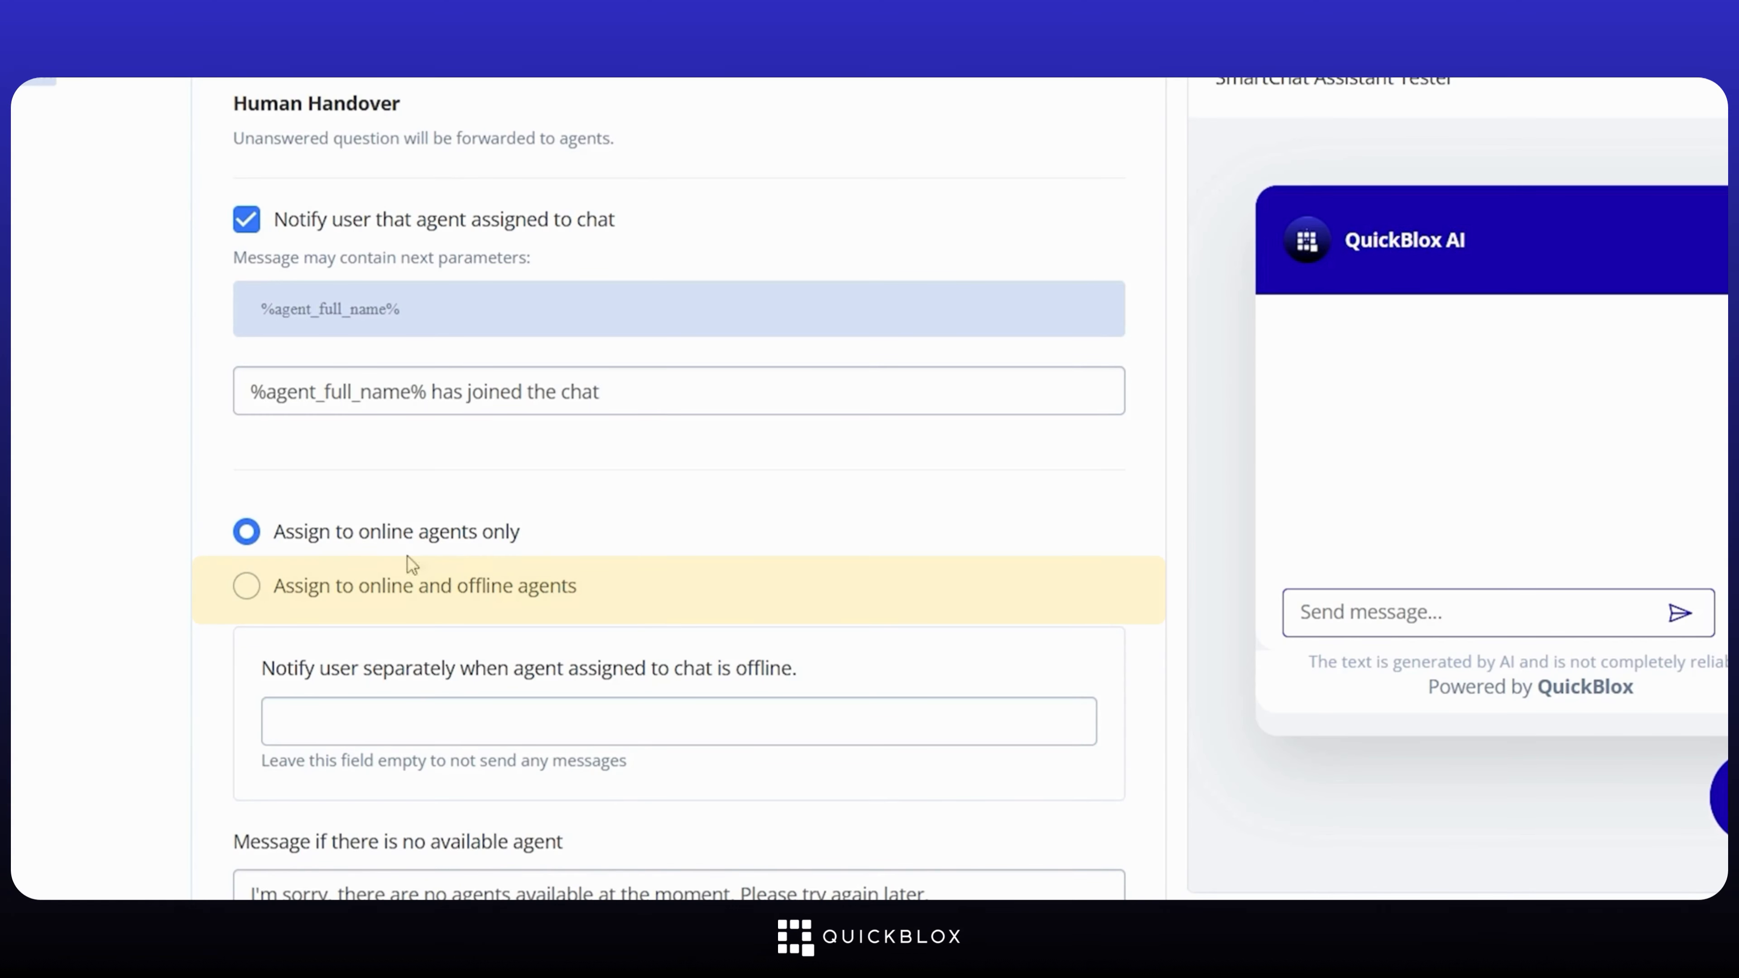
Step: Assign handover chats to online and offline agents, with an offline notice promising replies during working hours
left_click(246, 589)
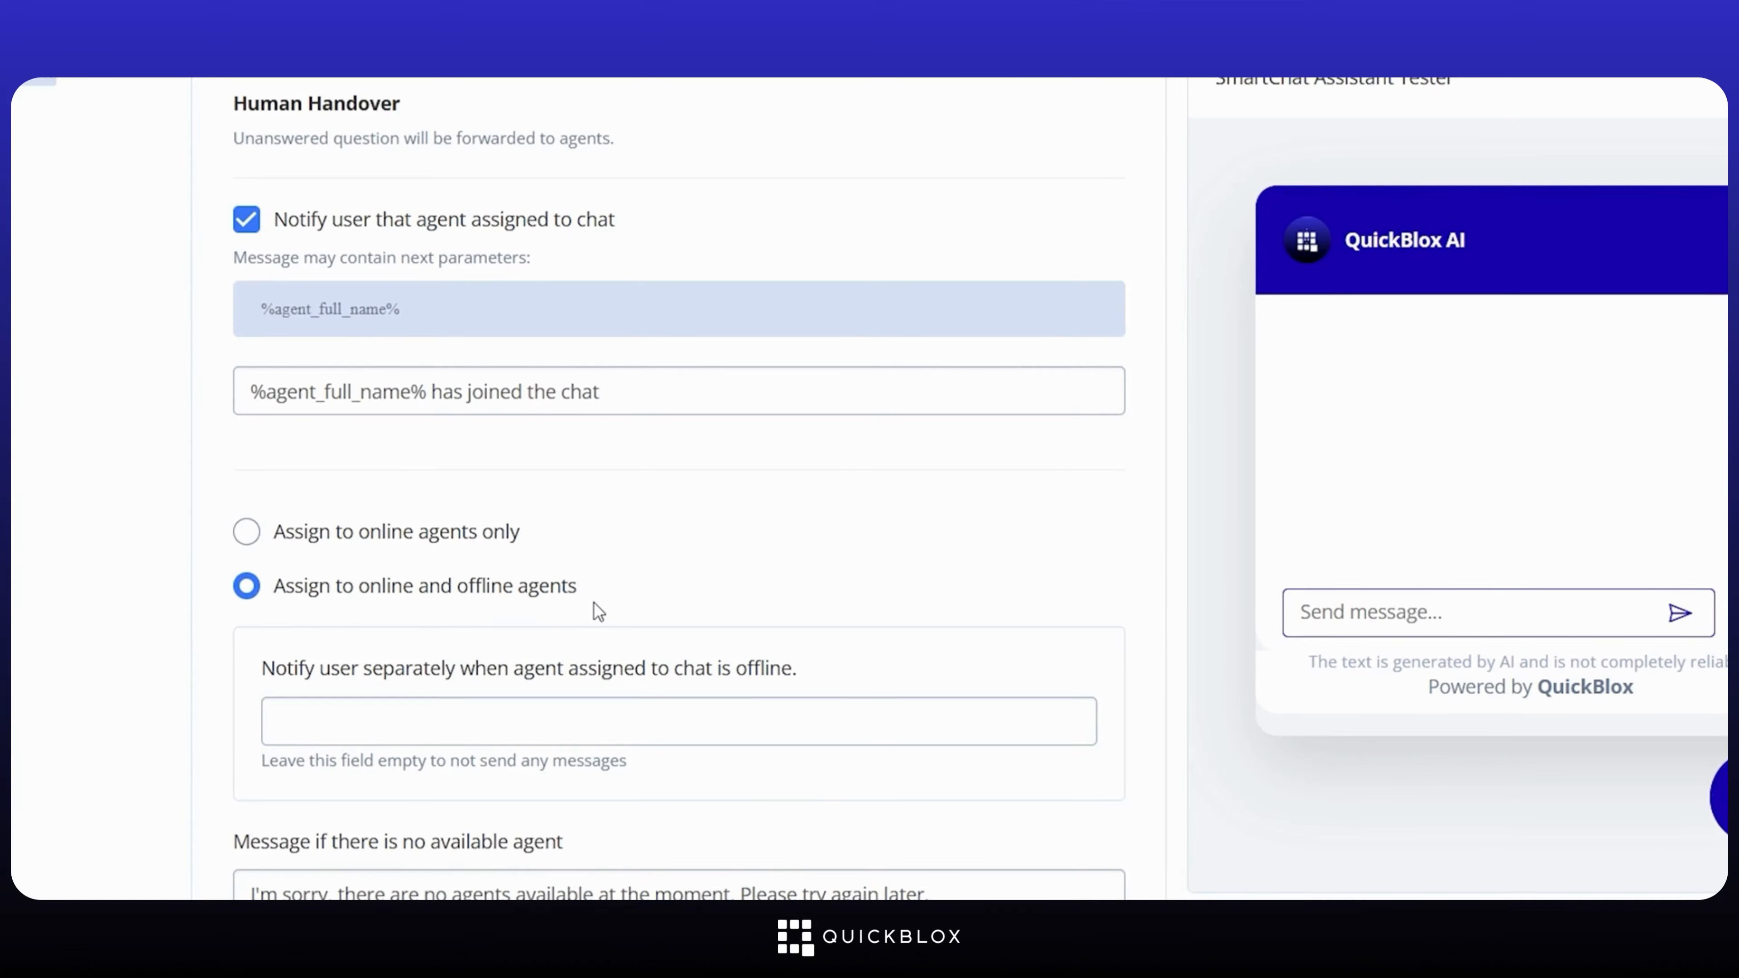
scroll(593, 603, "down", 2)
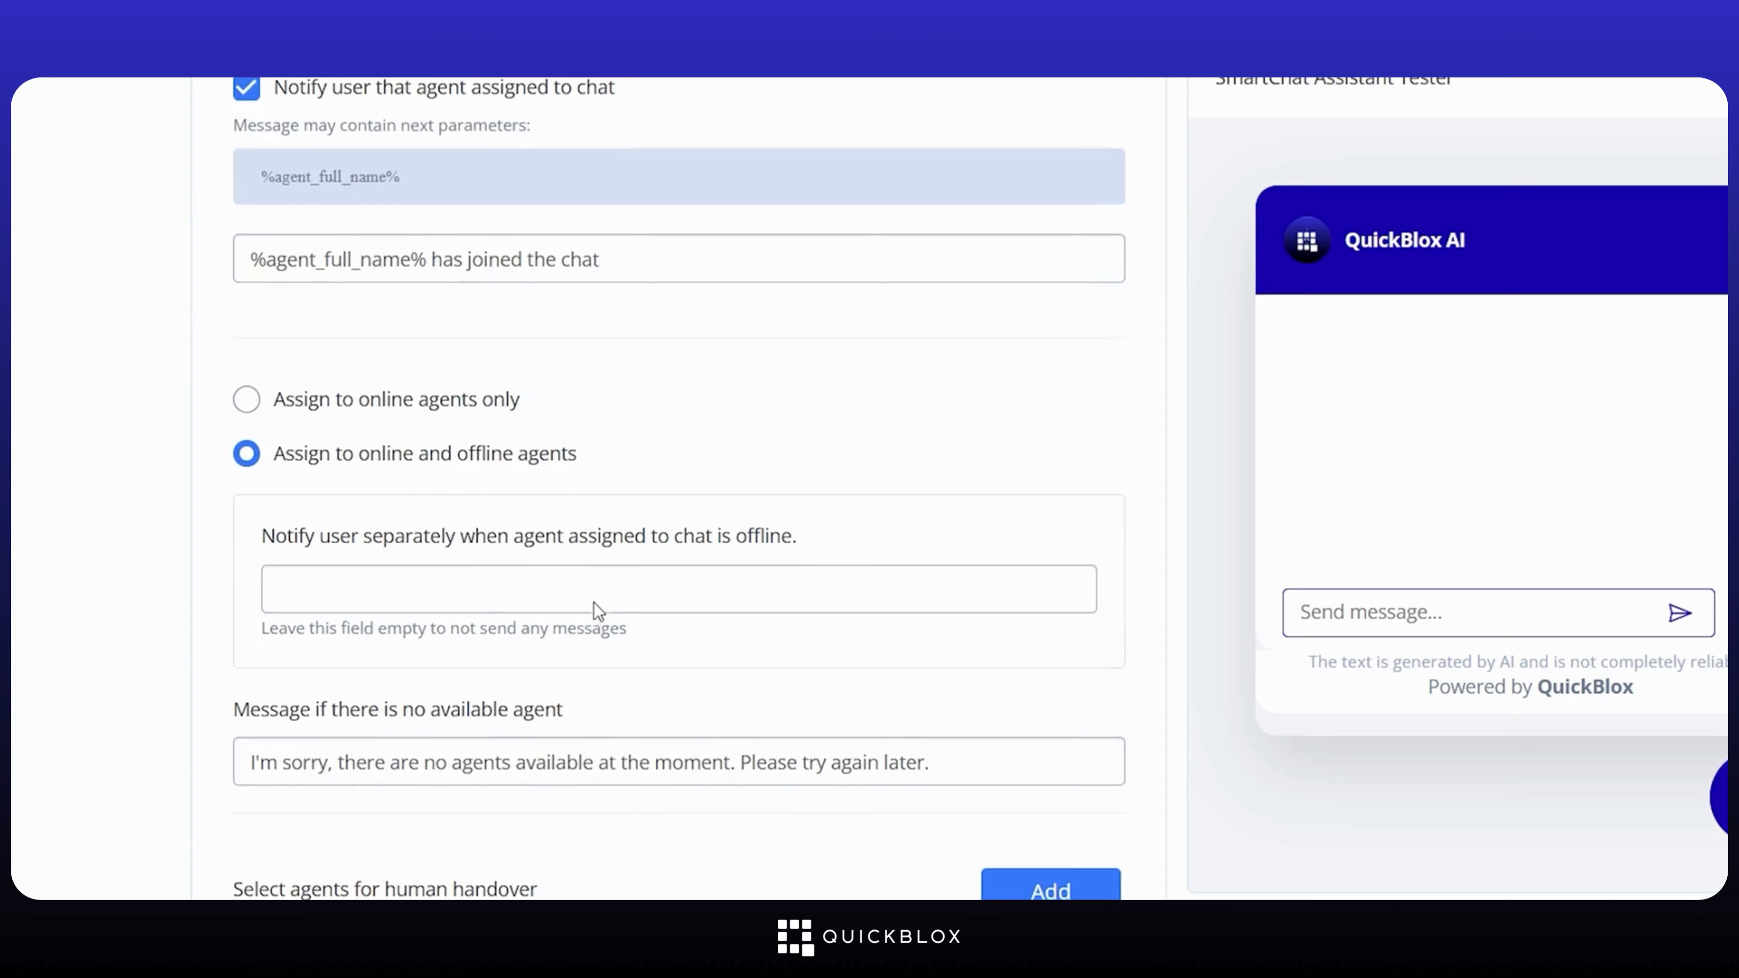
left_click(506, 586)
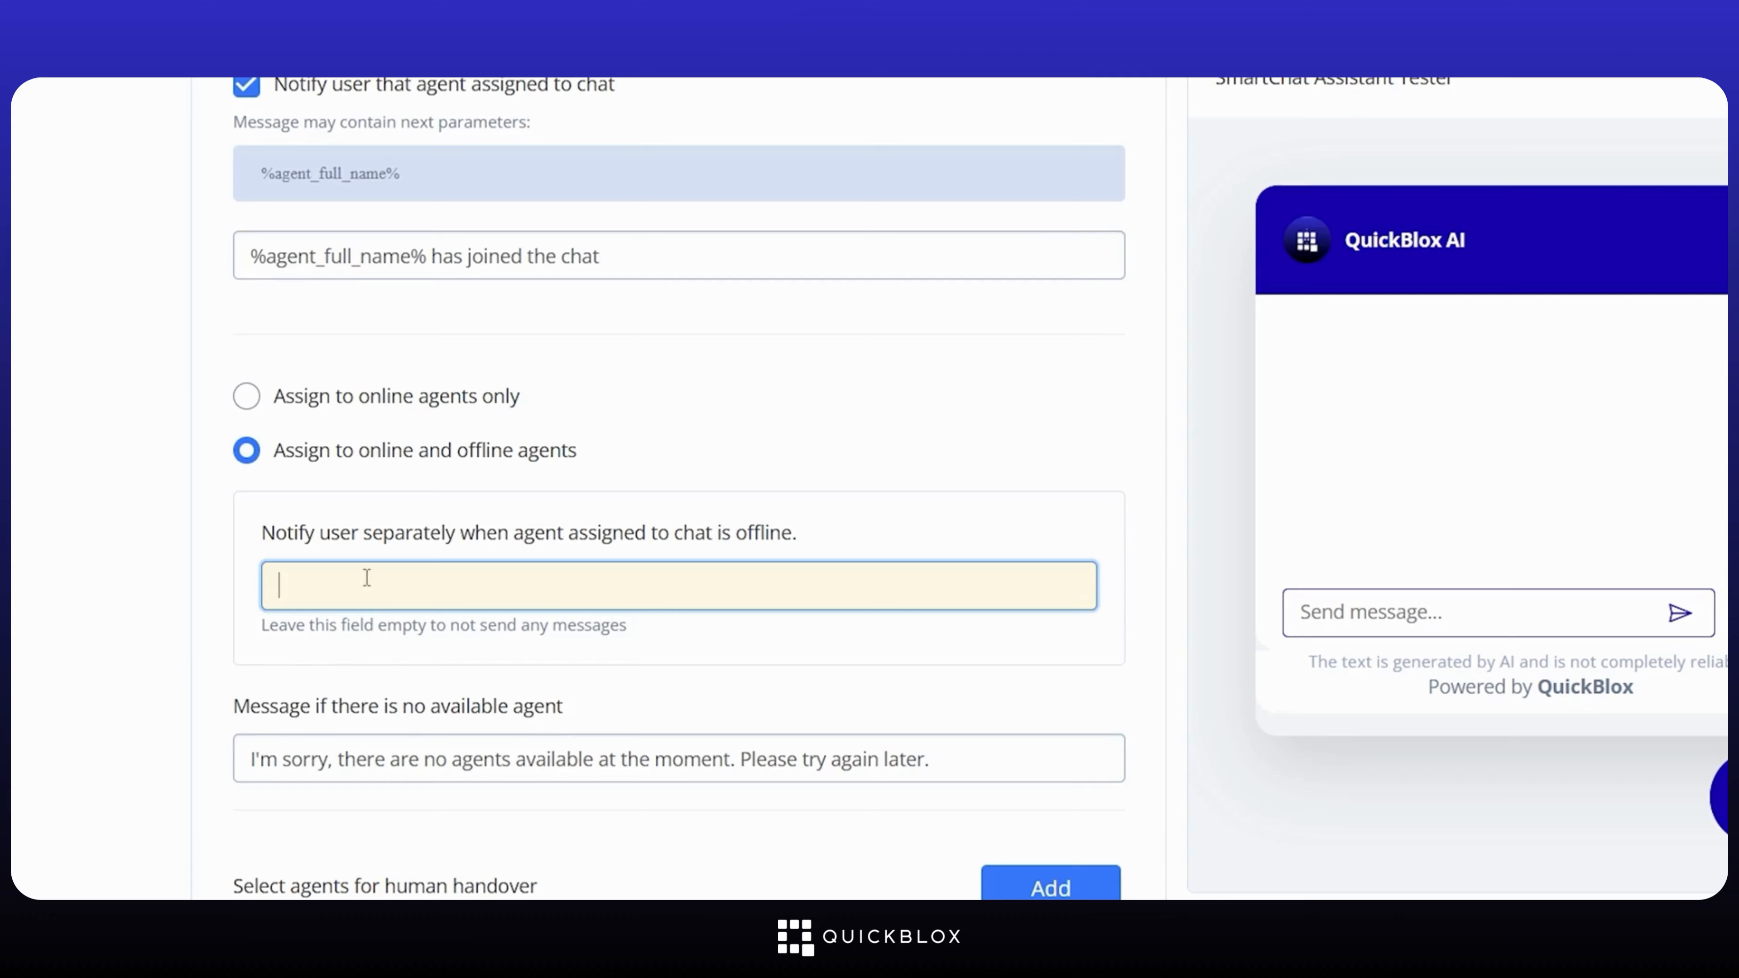
type("The Support agent is currently")
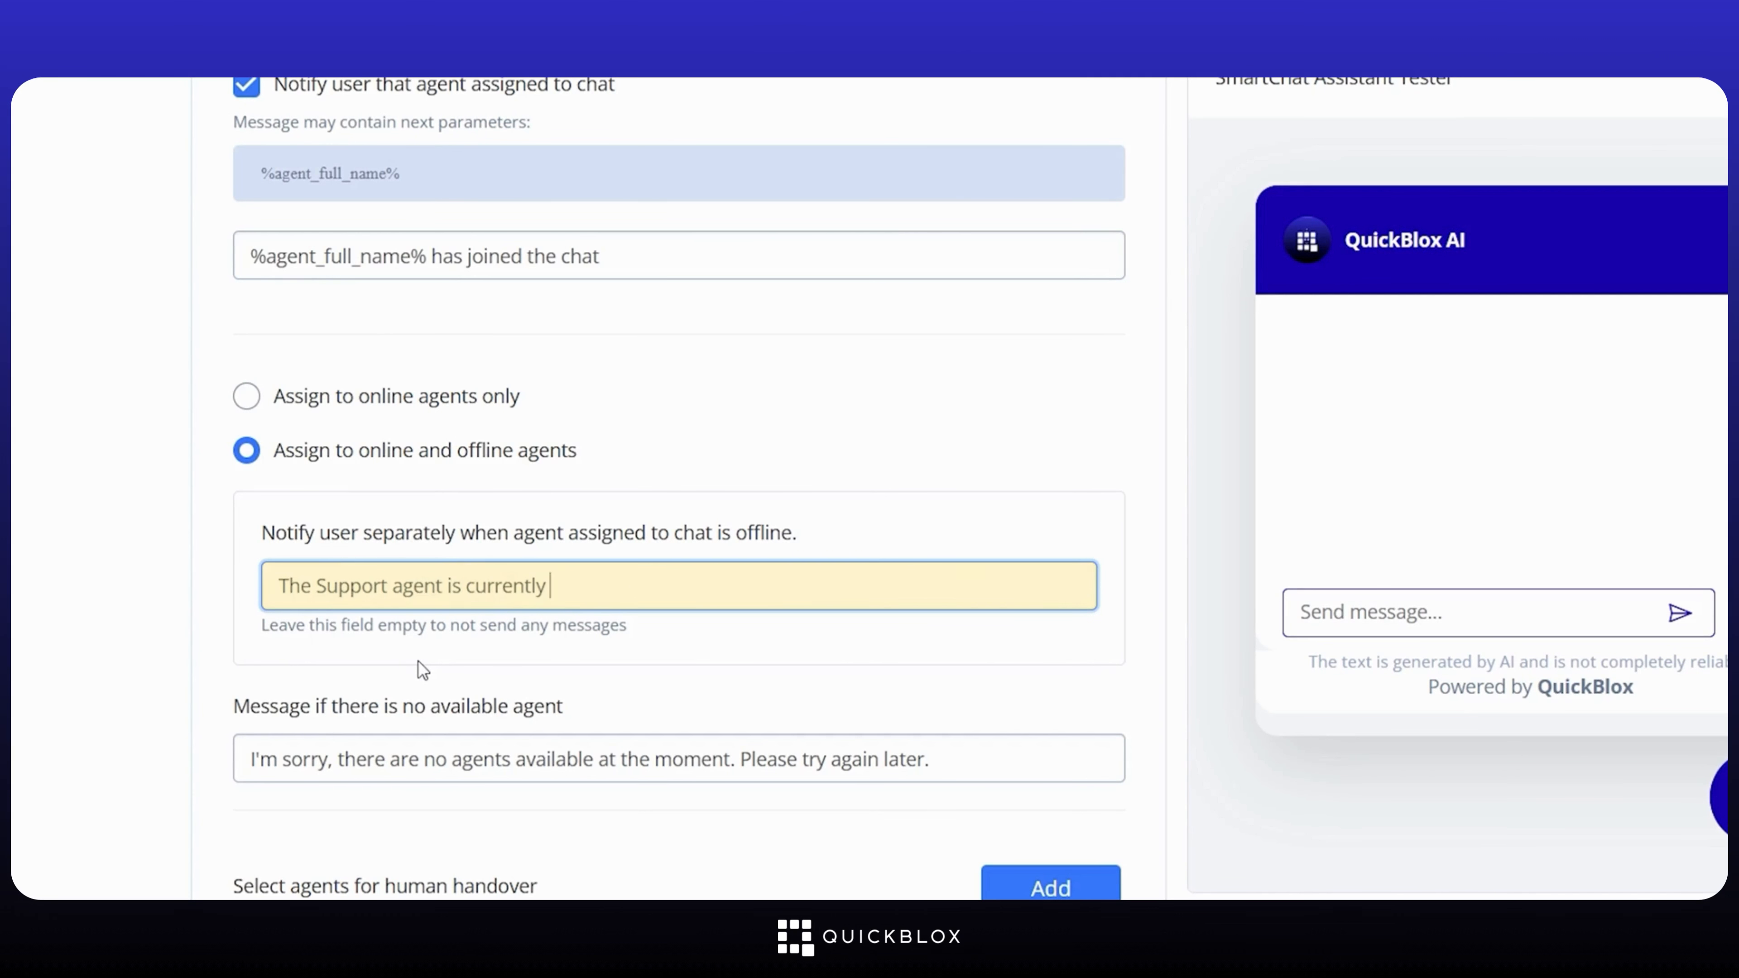
type(" offline but will get back to you during ")
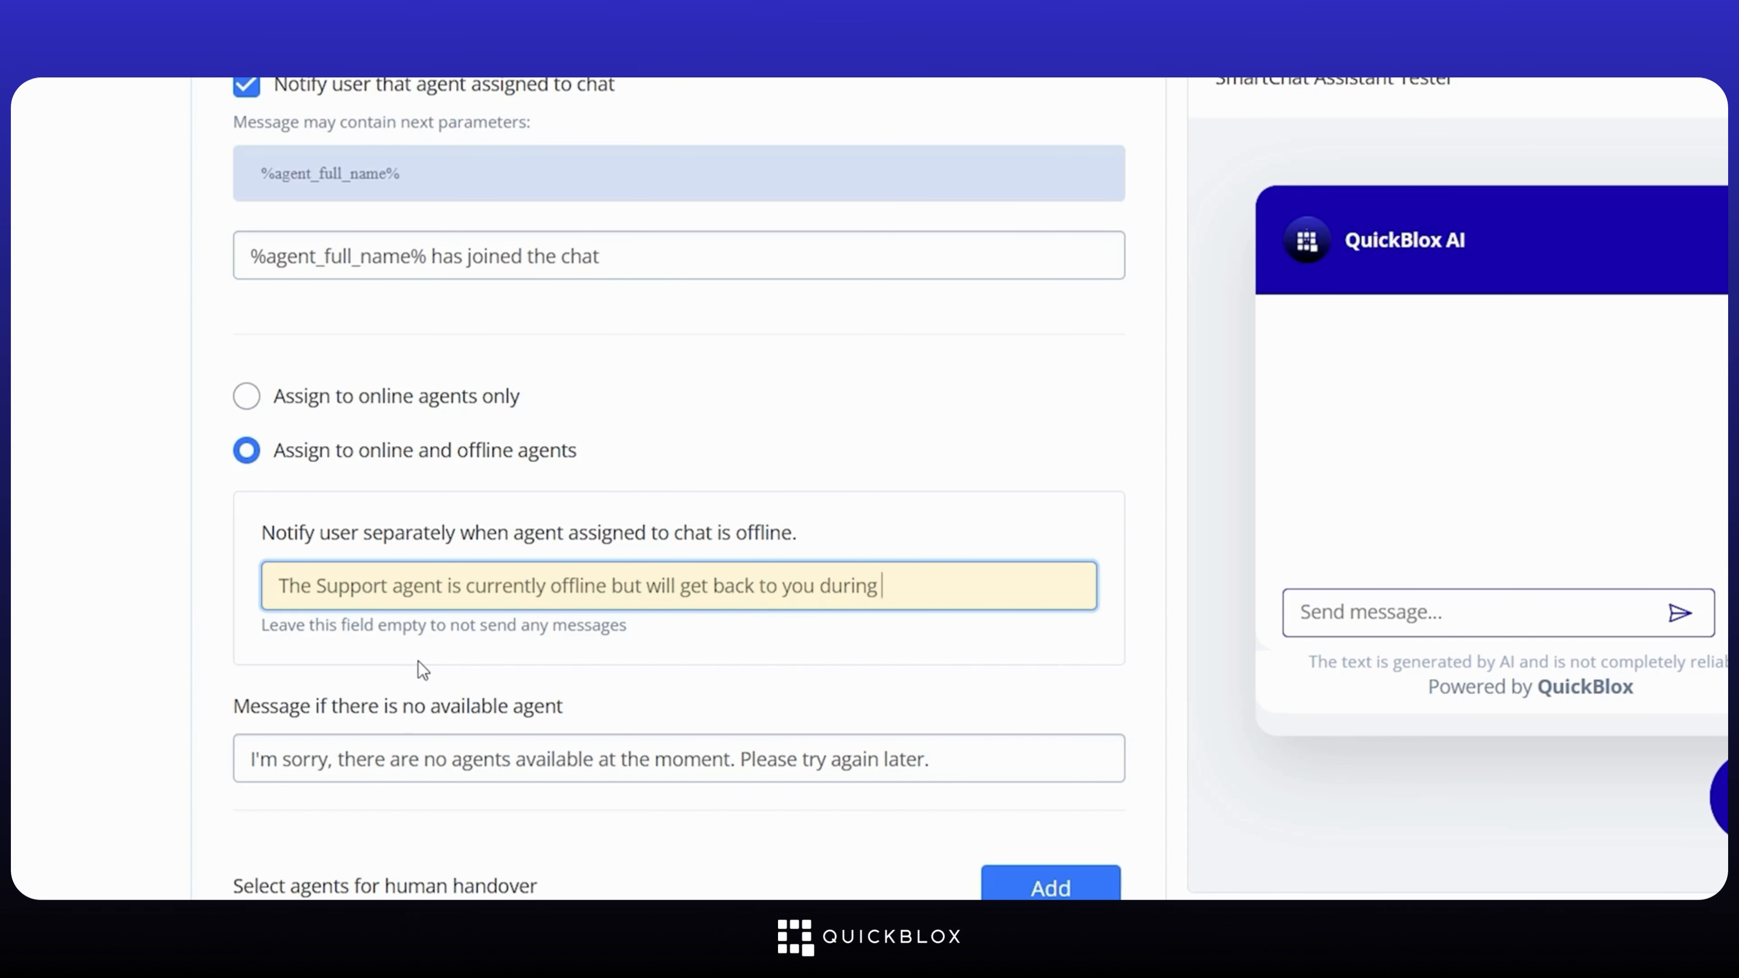
type("working hours between 9:00 AM to 6:00")
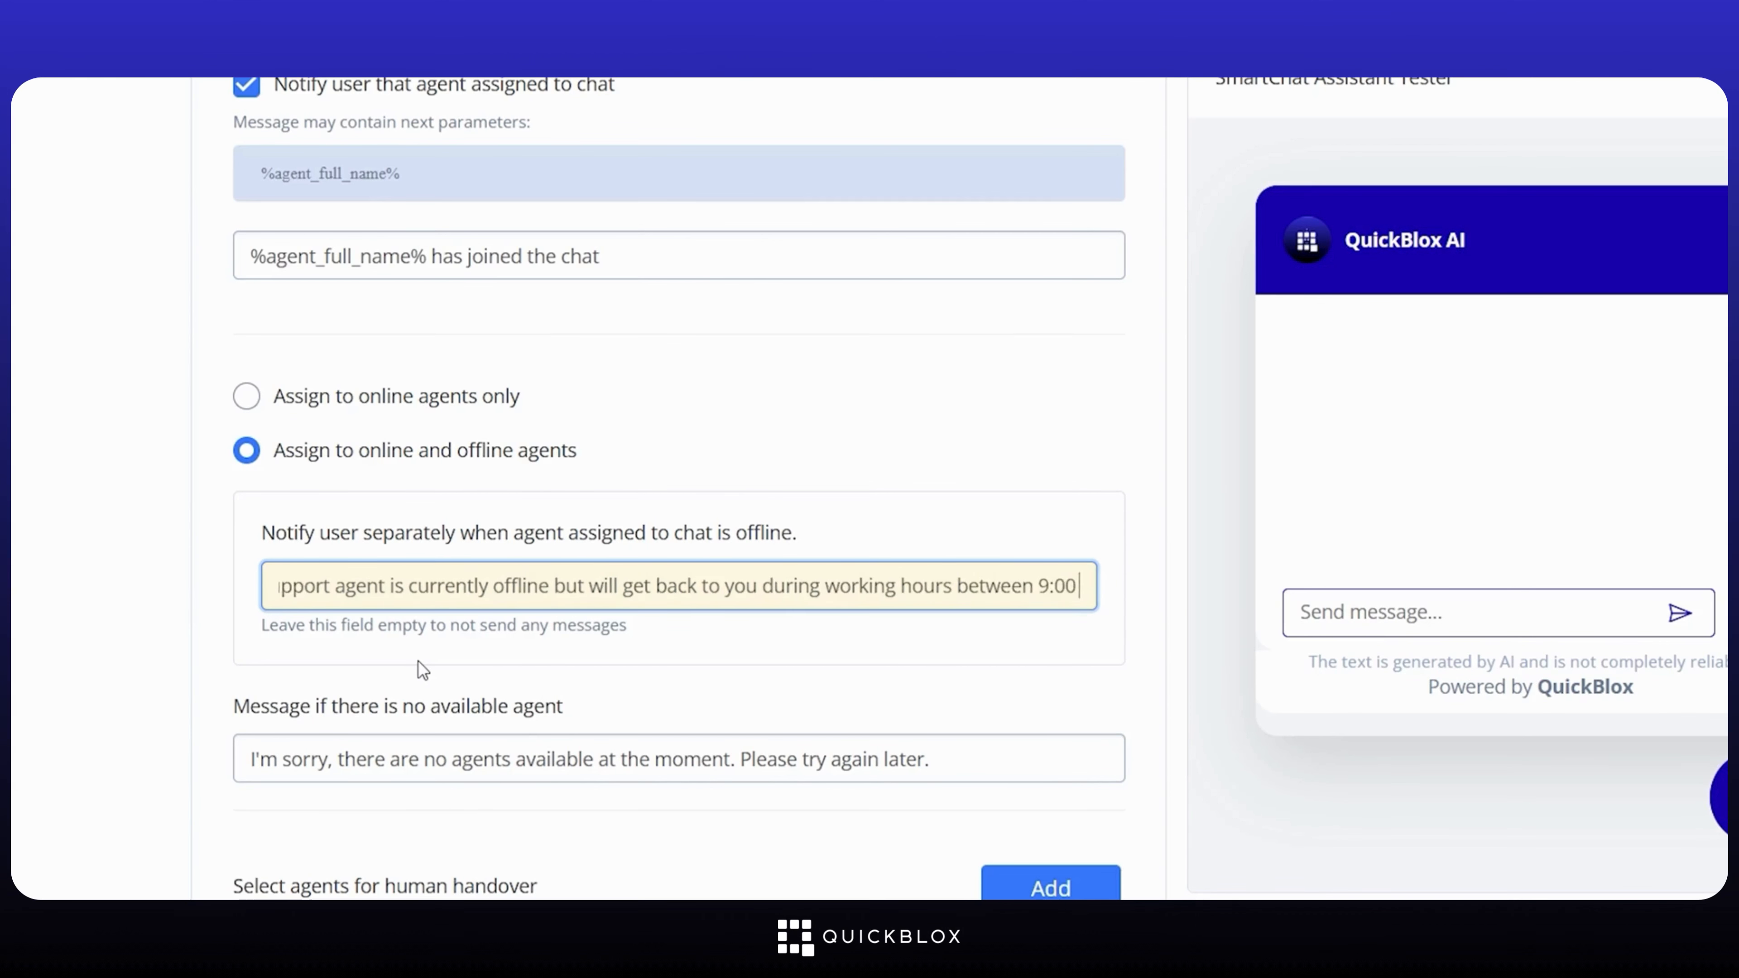
scroll(1088, 674, "down", 3)
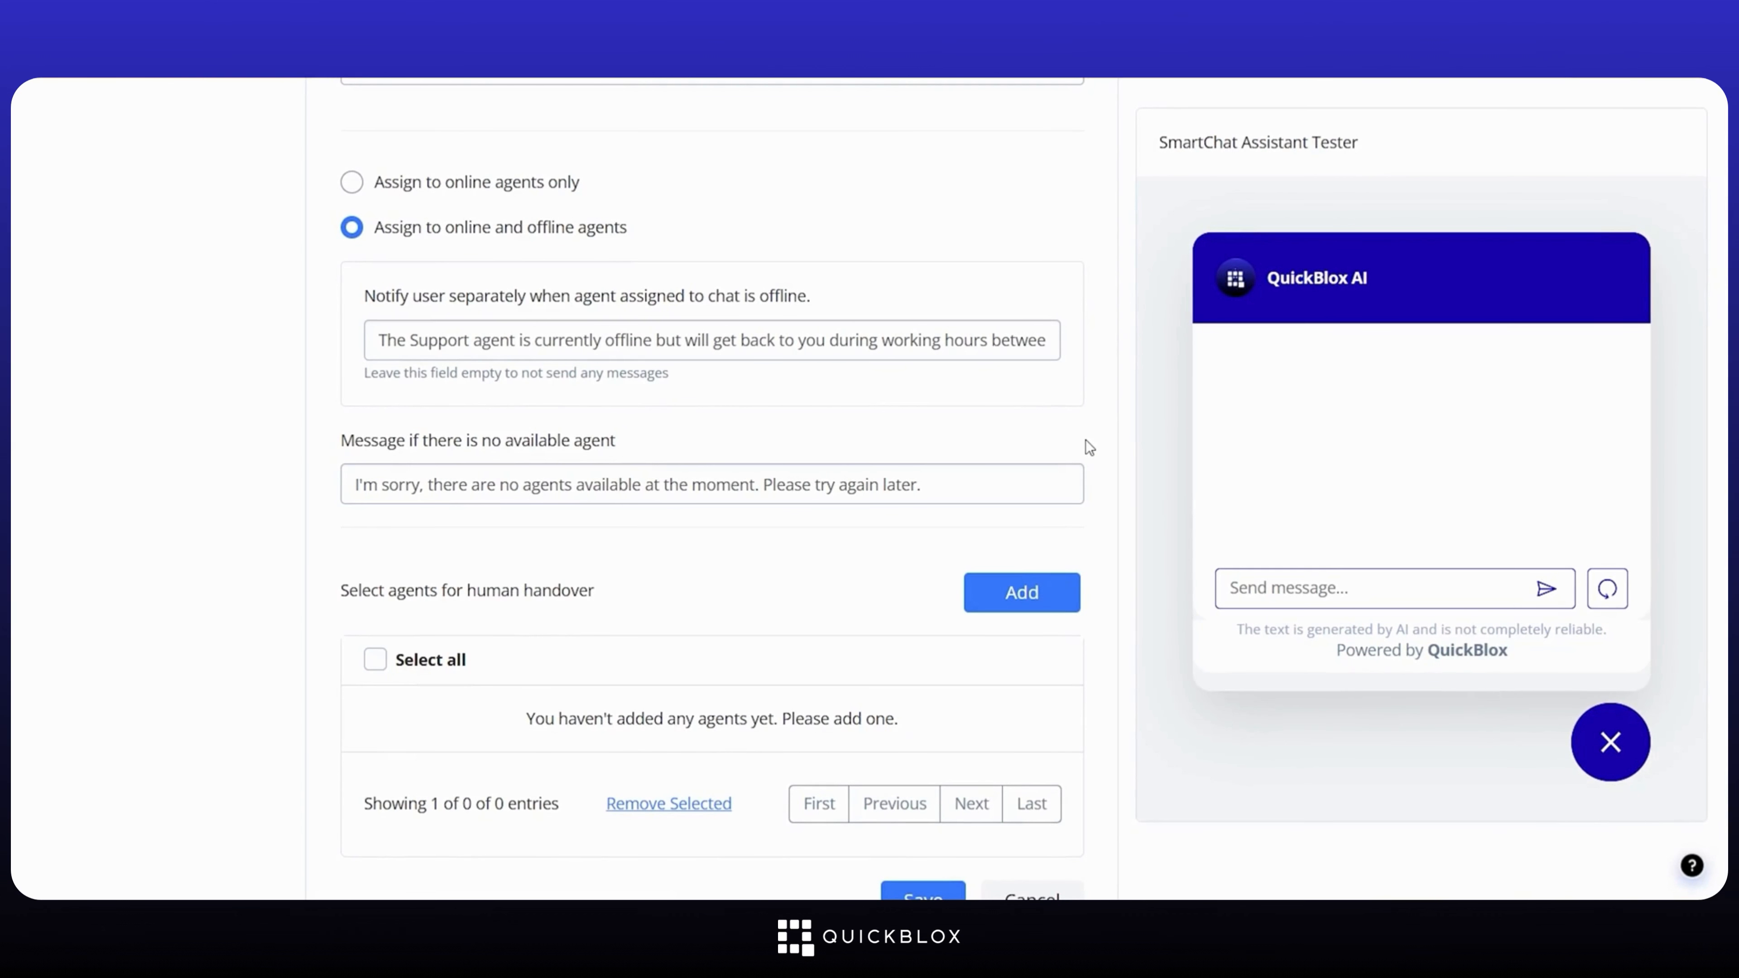
scroll(987, 551, "down", 2)
scroll(985, 553, "up", 8)
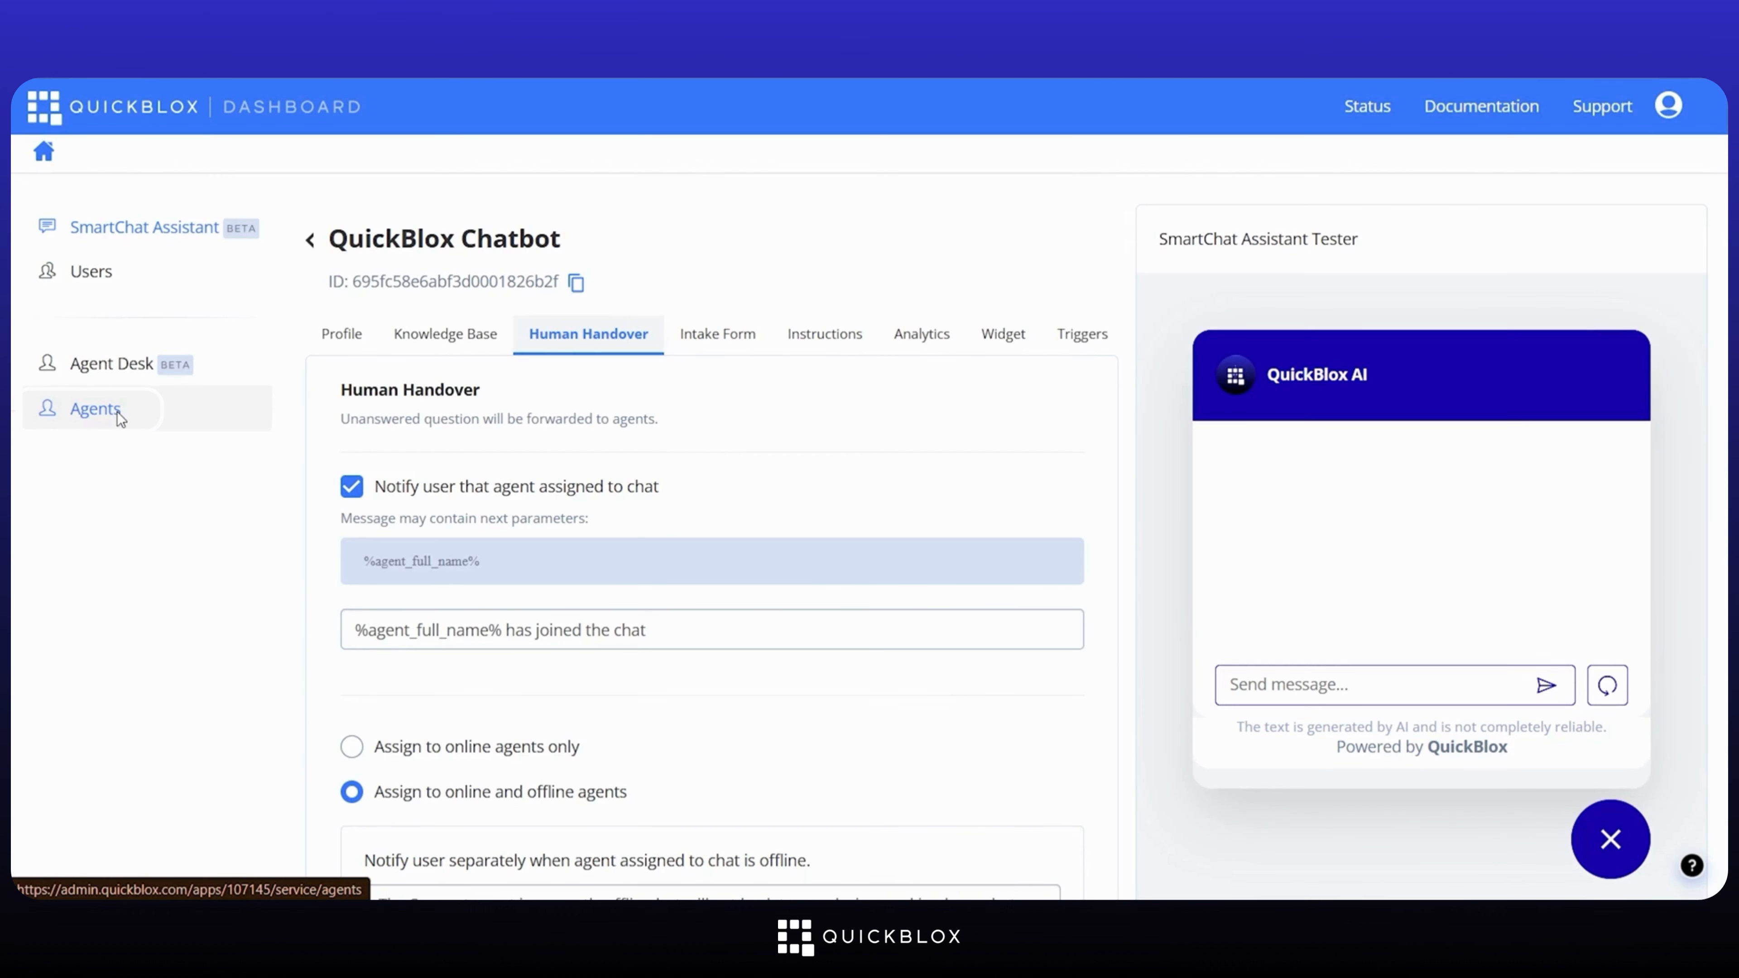
Step: Start a new agent on the Agents page, entering the agent's full name, login and e-mail
left_click(96, 409)
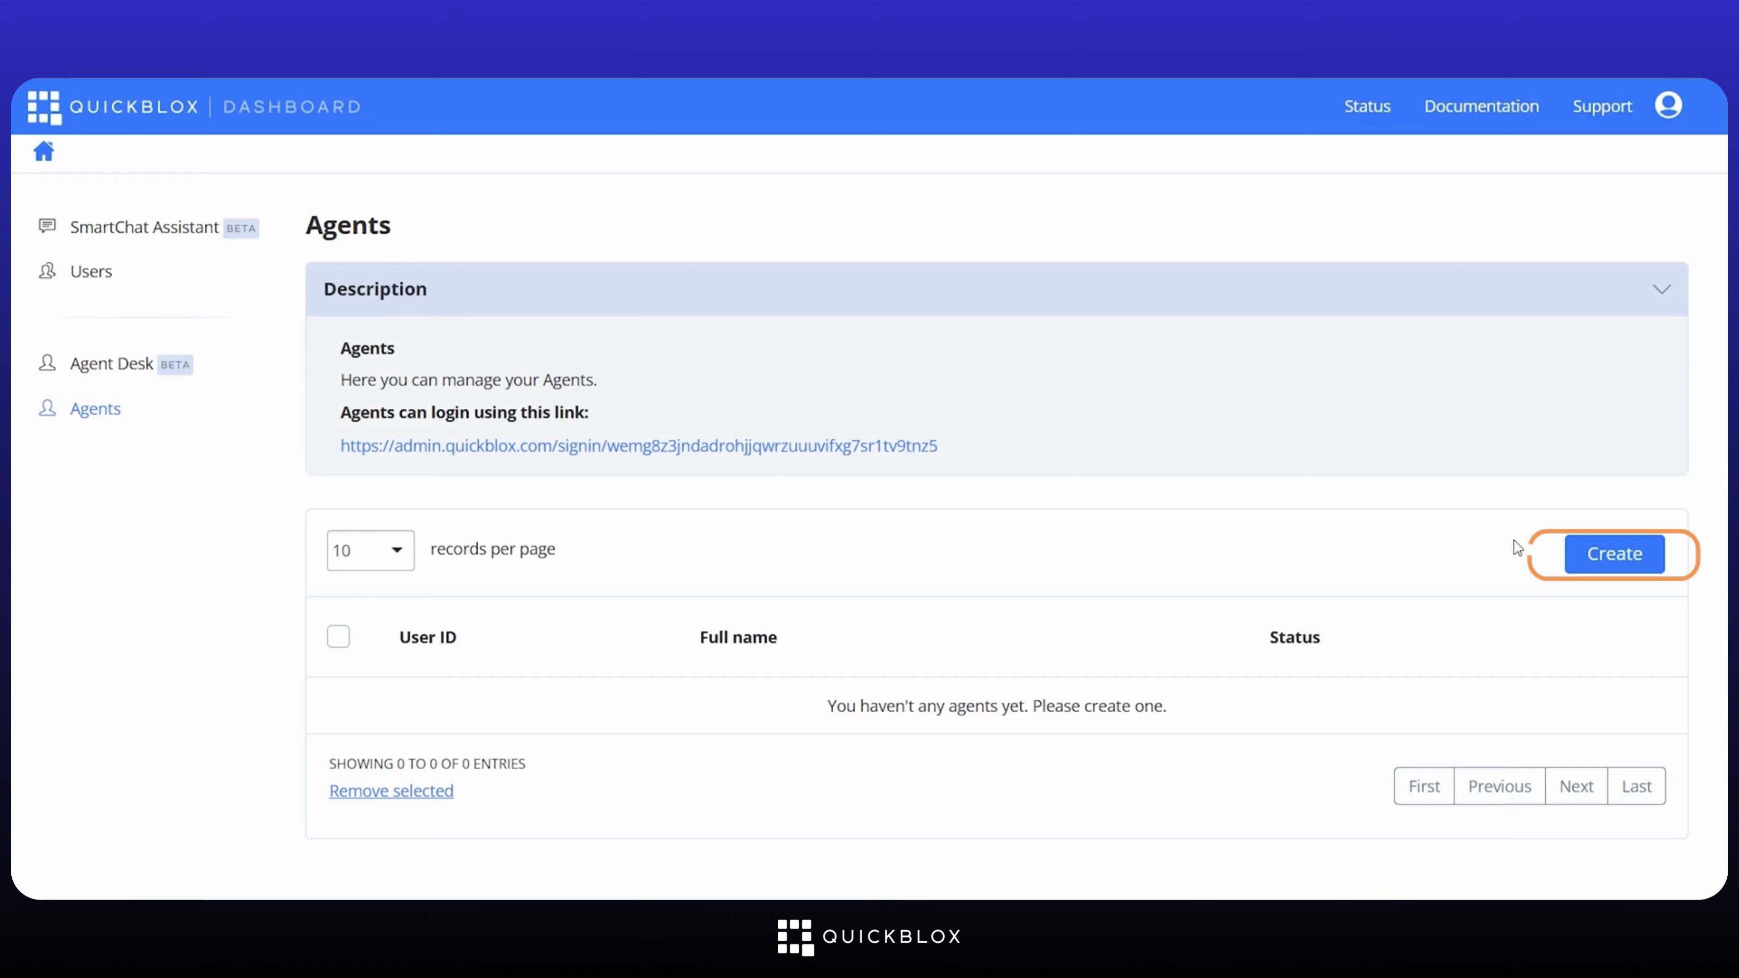
left_click(1595, 552)
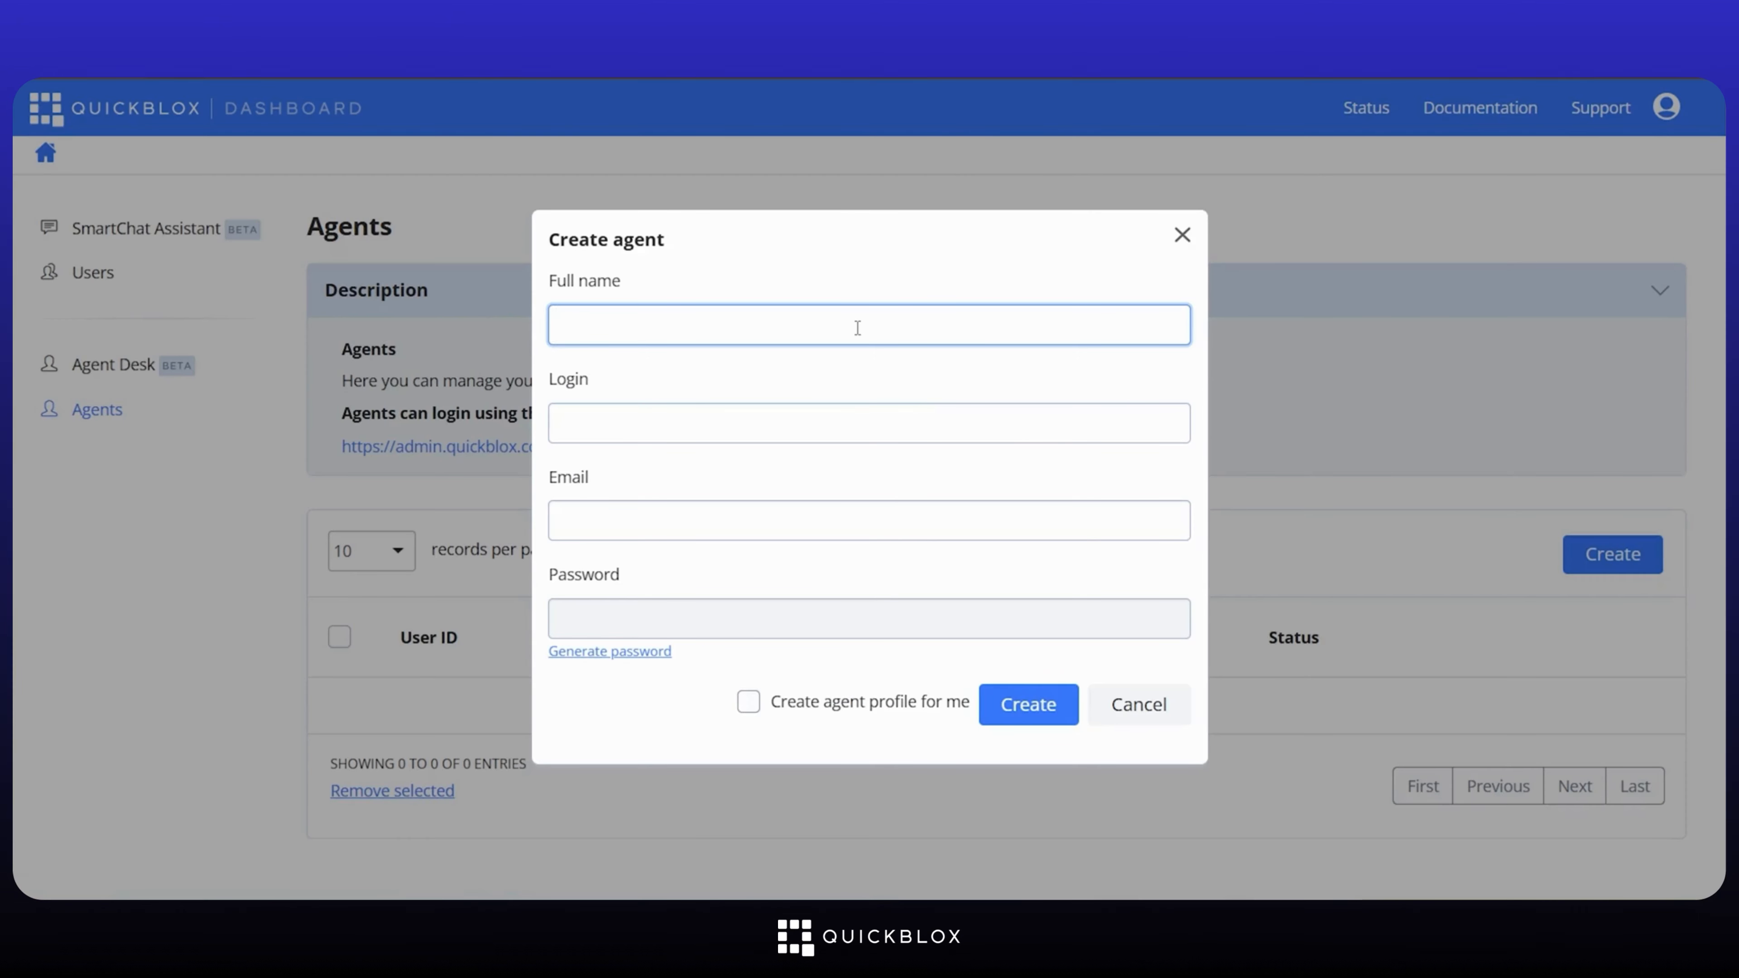
type("John Doe")
left_click(837, 426)
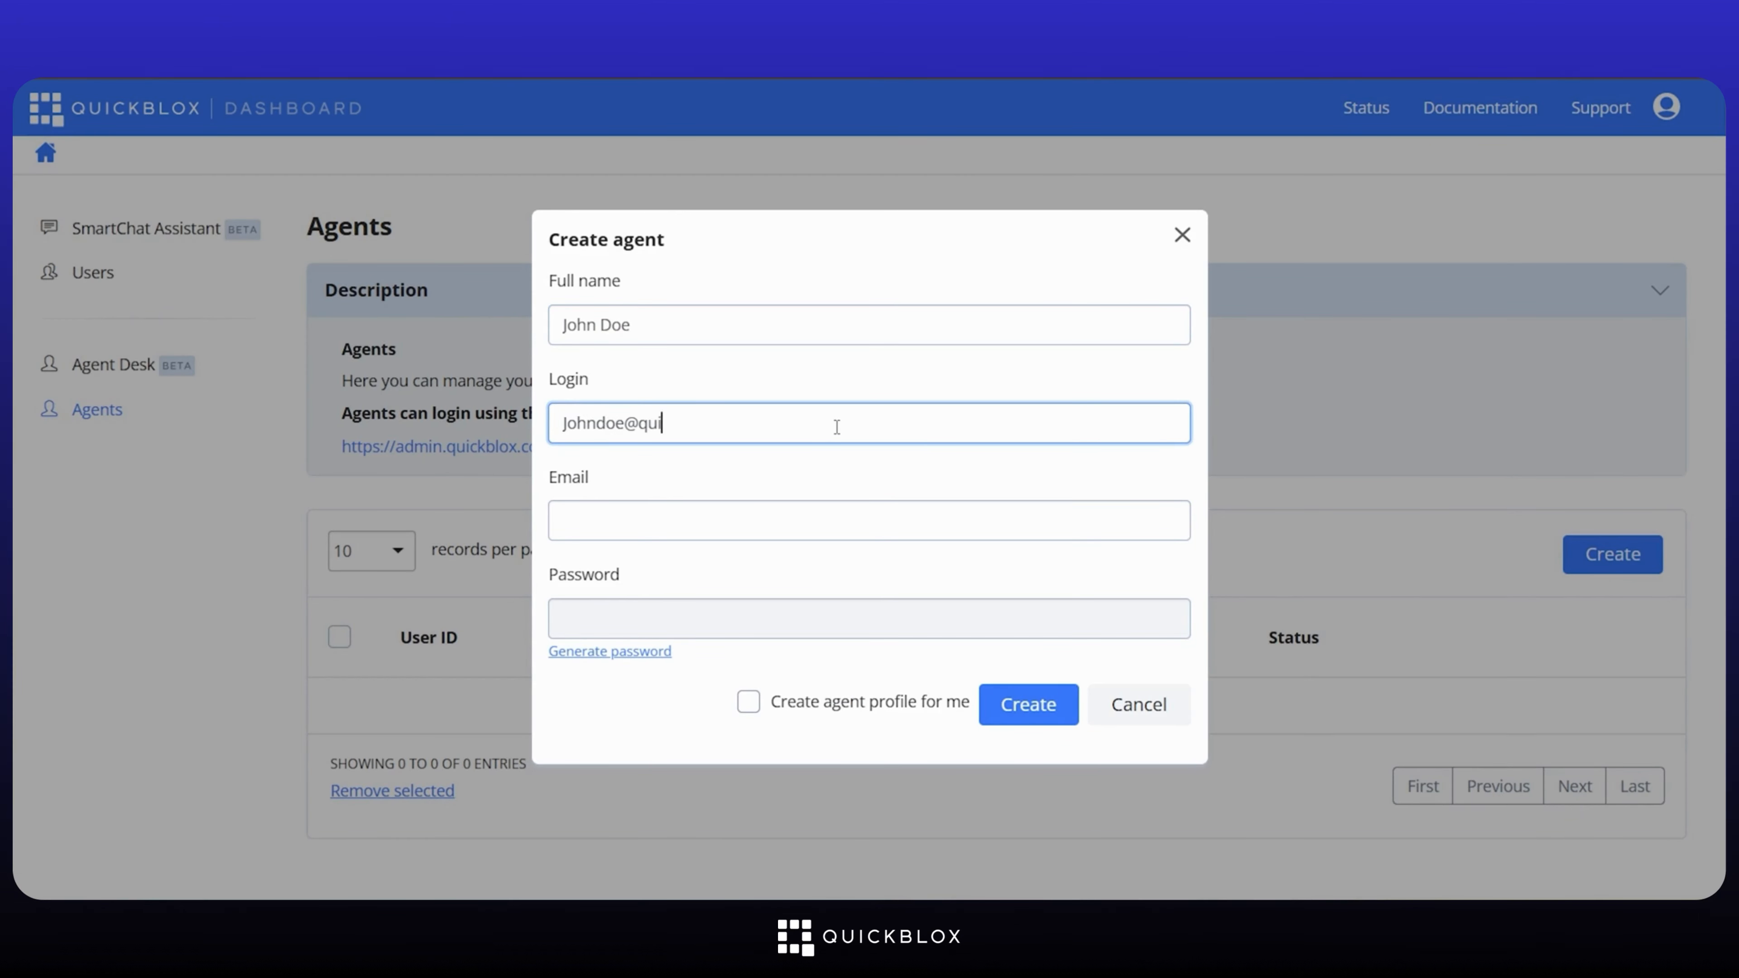
left_click(801, 512)
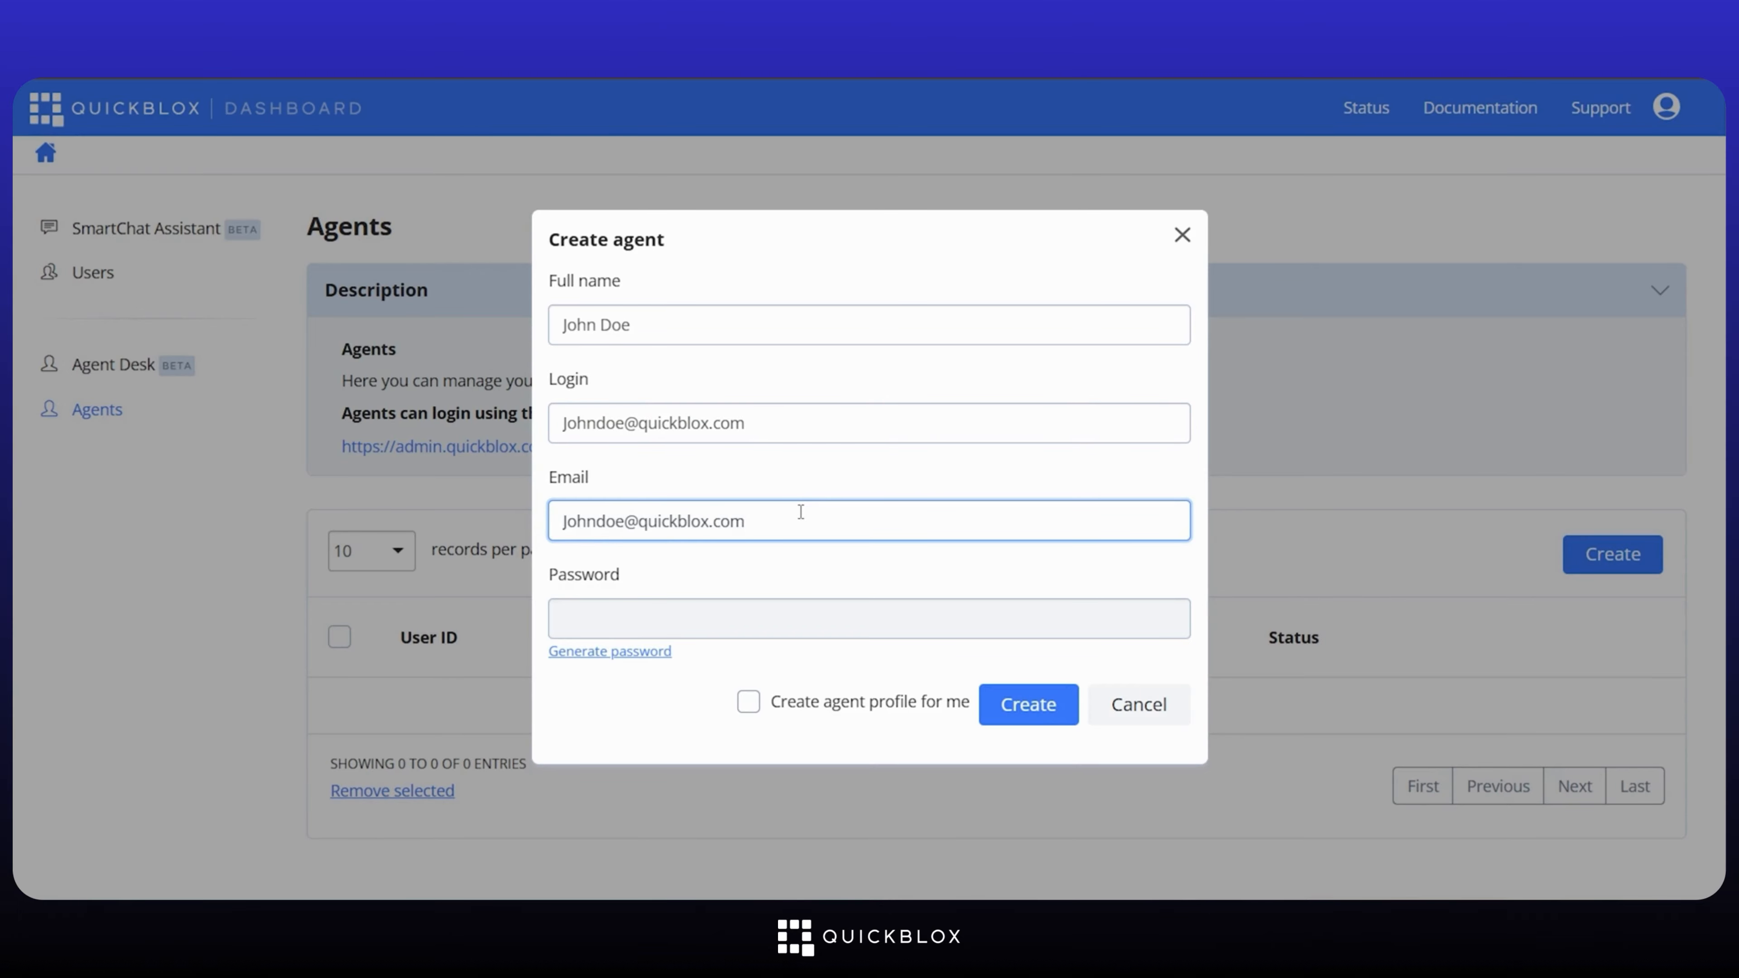
Step: Set the agent's password and create the account, leaving the own-profile option unticked
left_click(787, 620)
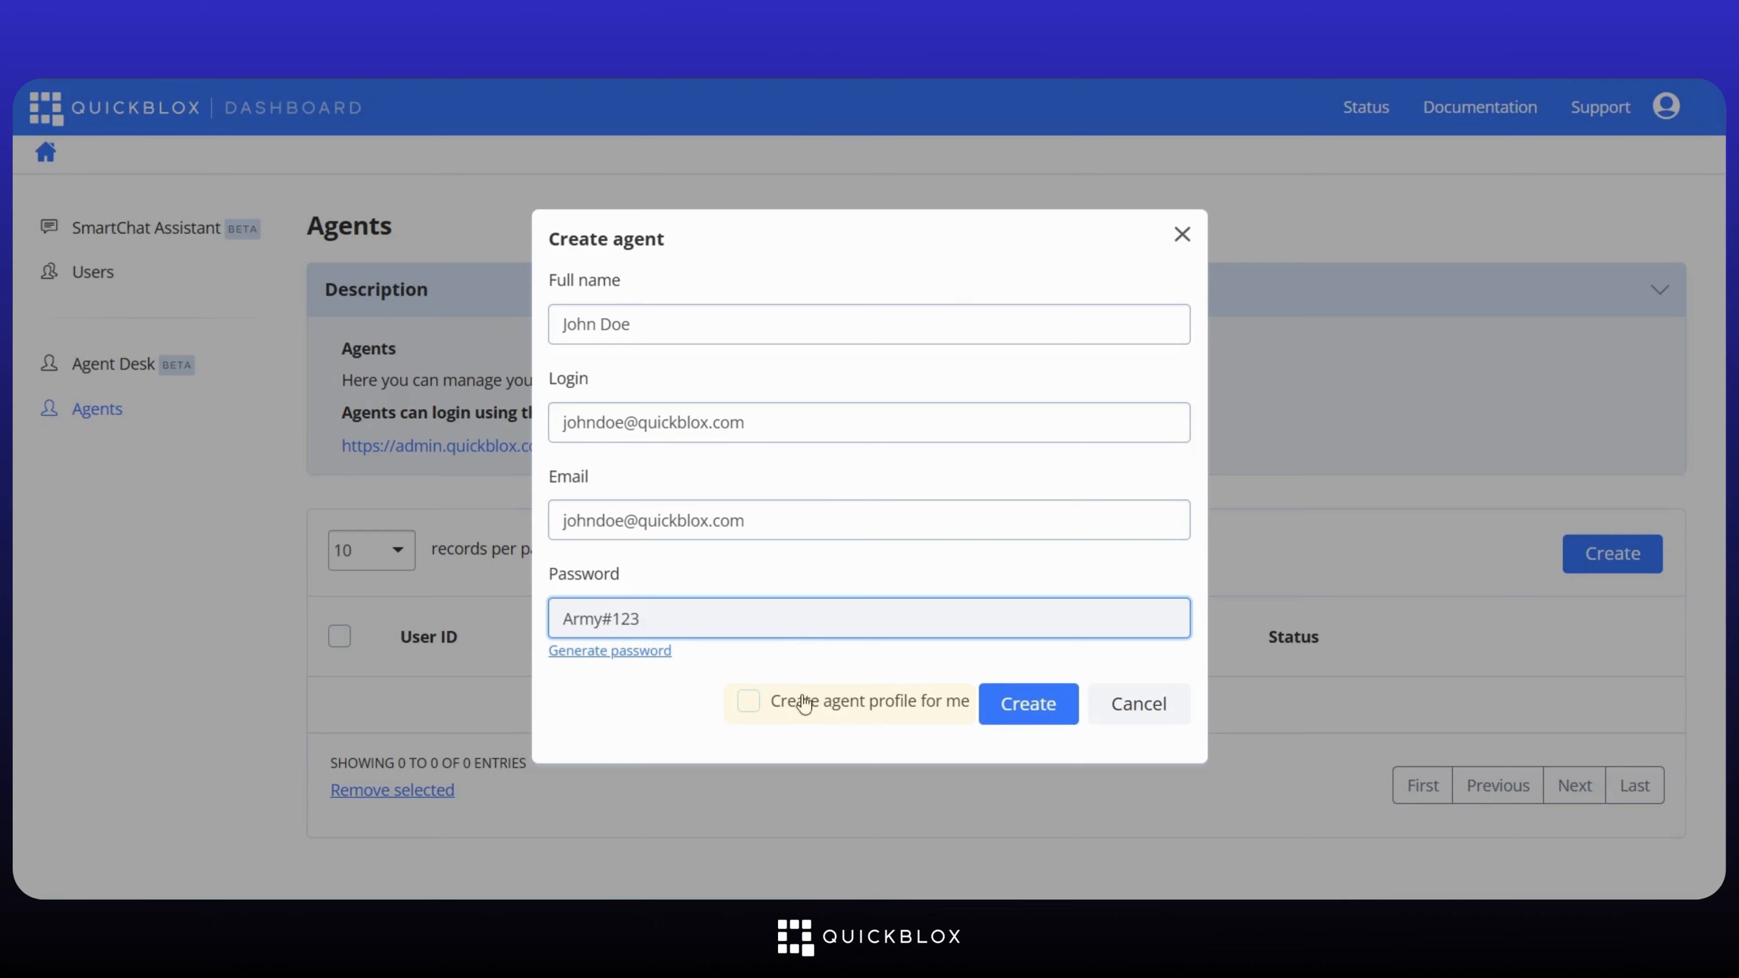
left_click(748, 709)
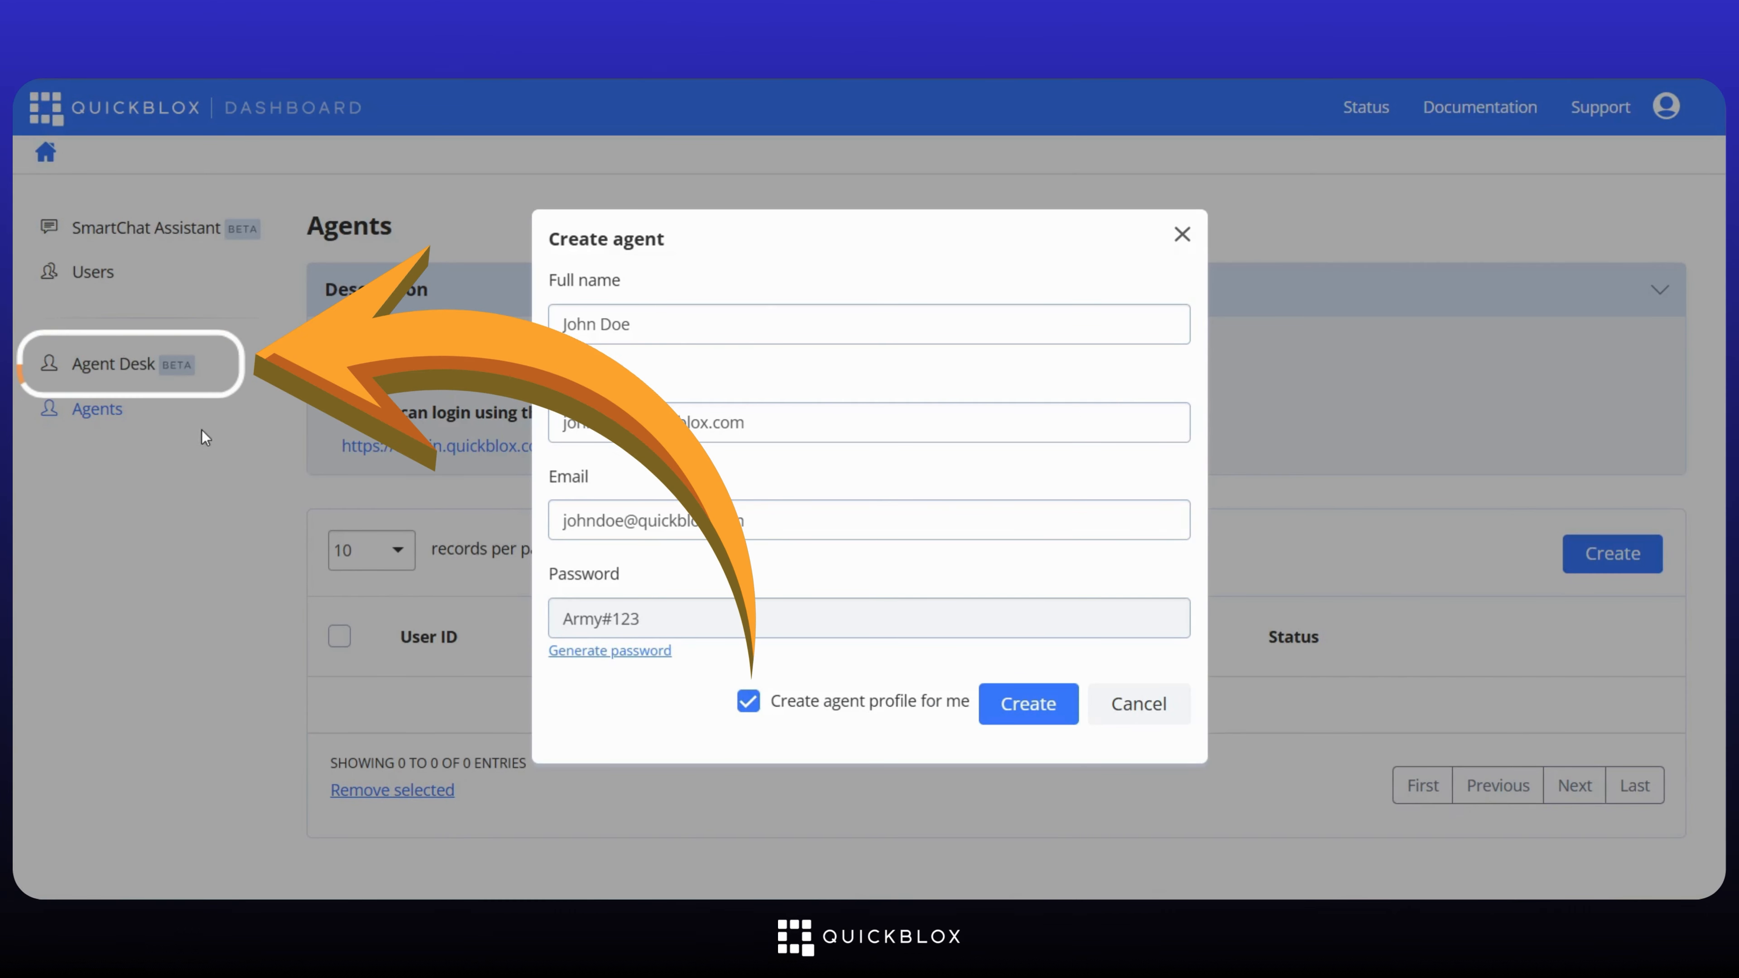
left_click(743, 709)
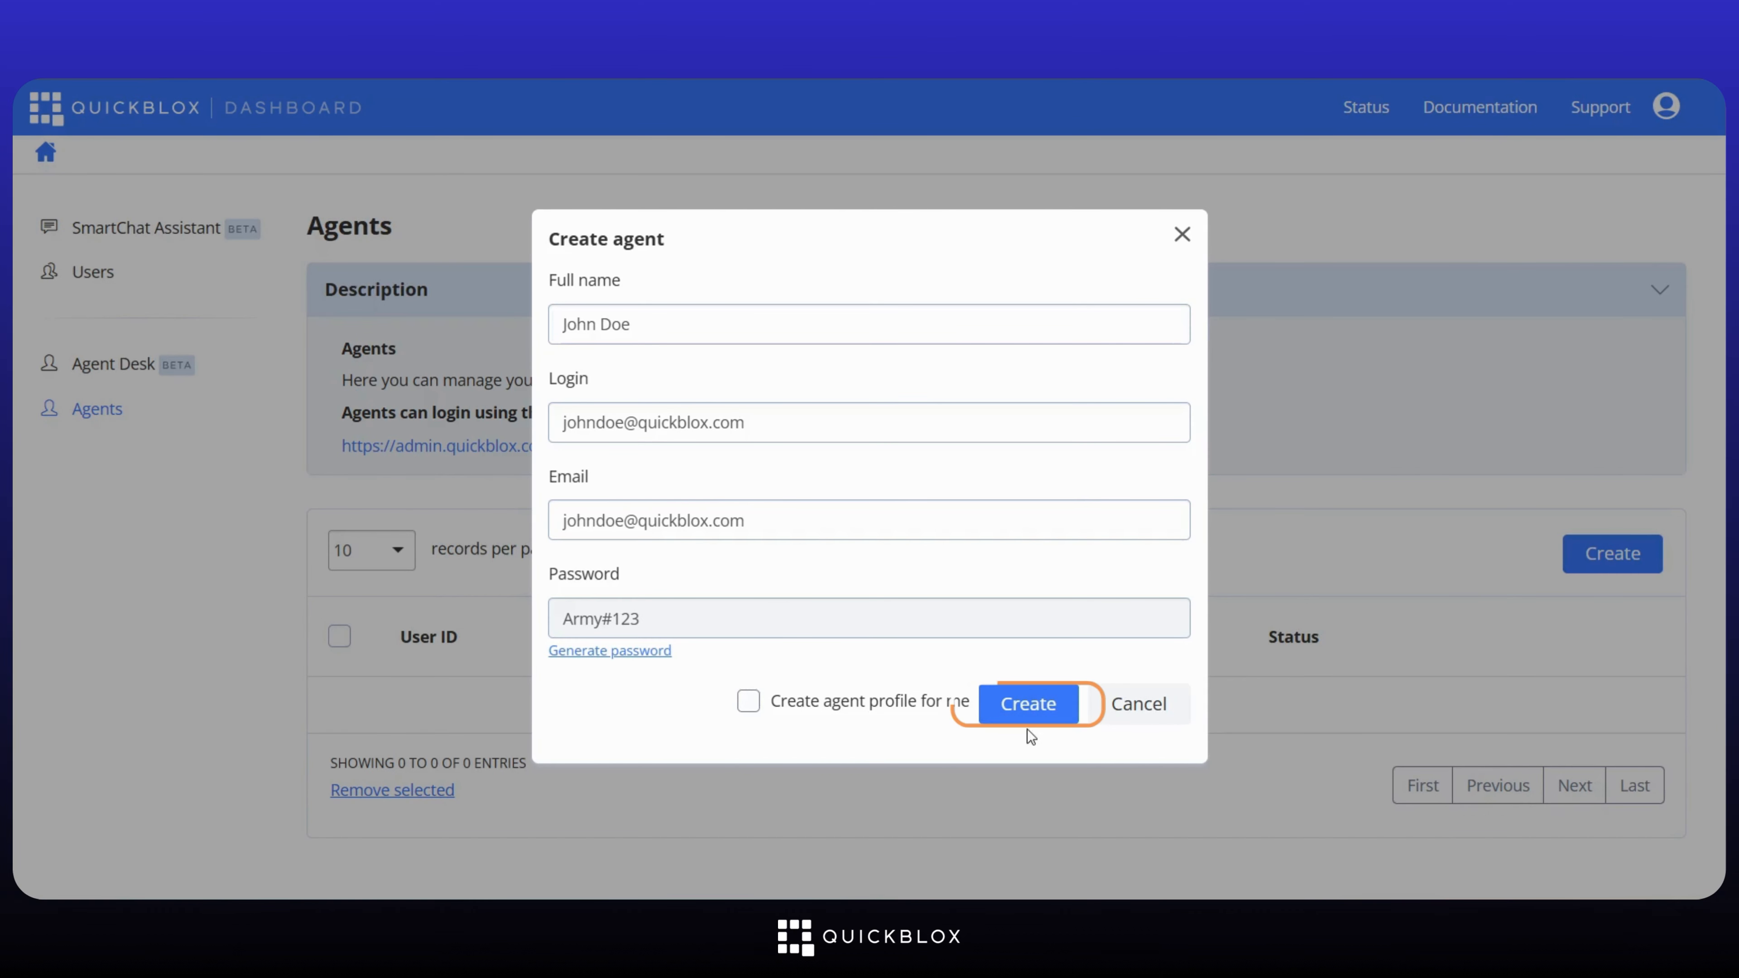
left_click(1030, 711)
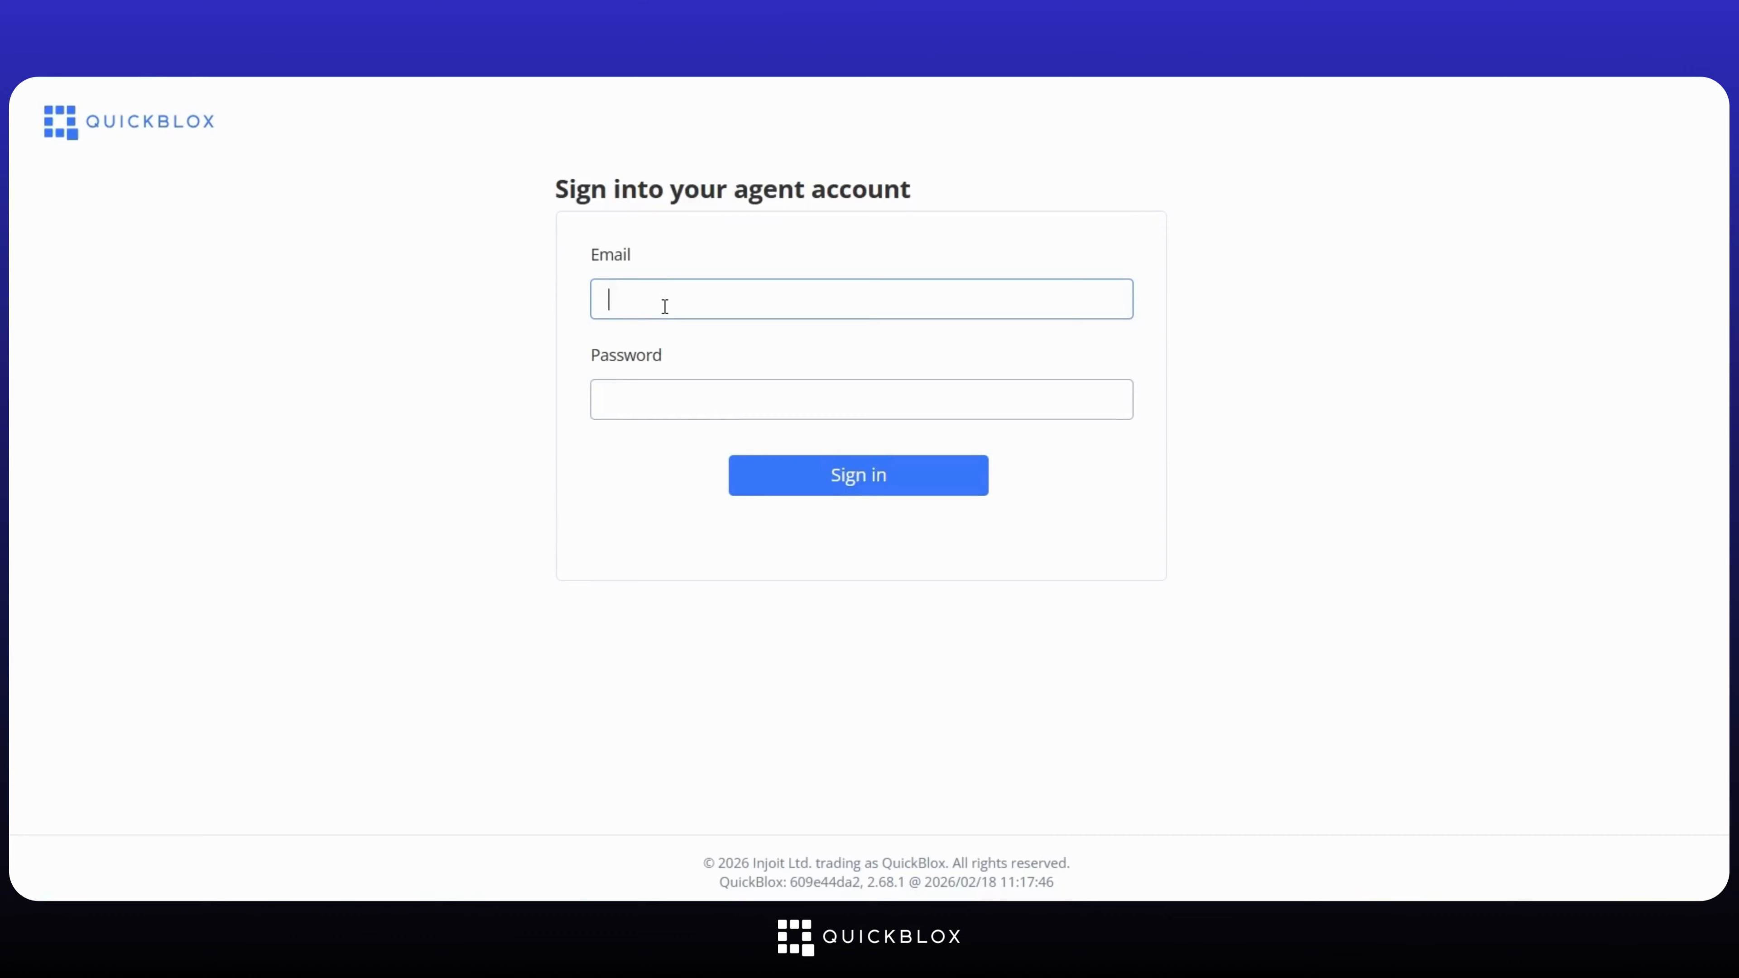
Step: Sign in to Agent Desk with the new agent's e-mail and password
key("Tab")
type("••")
key("Return")
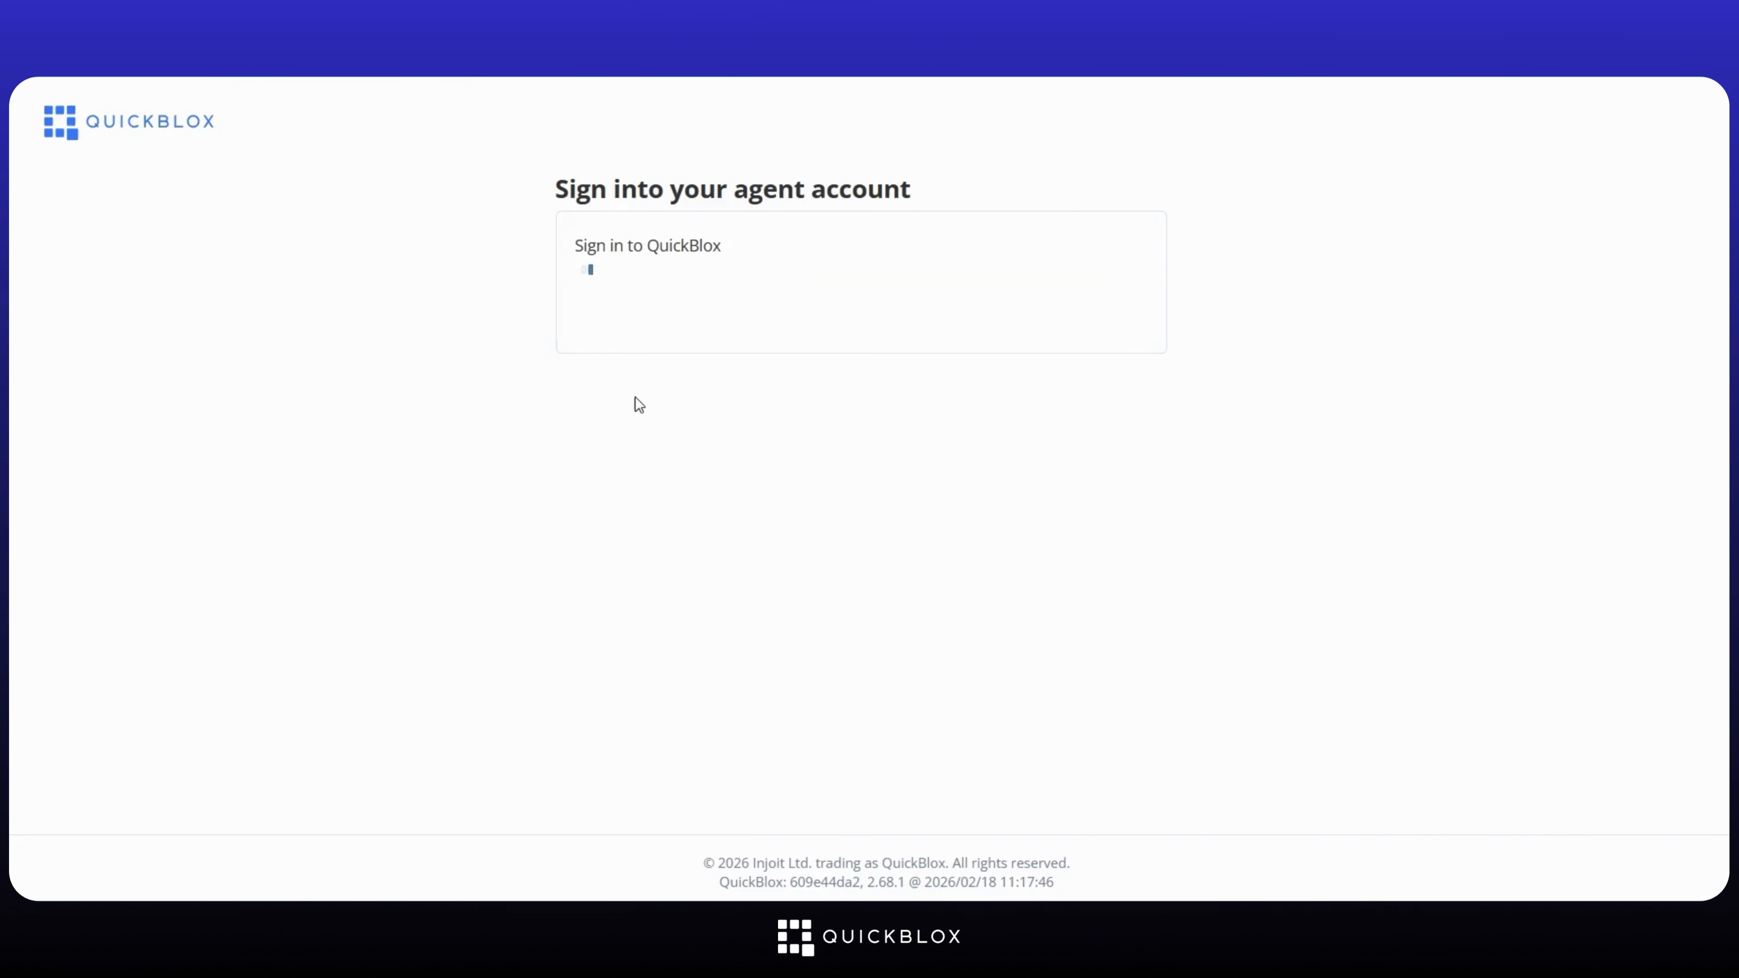
Step: Switch the agent's status to Online and back to Offline, then save the agent profile
left_click(254, 325)
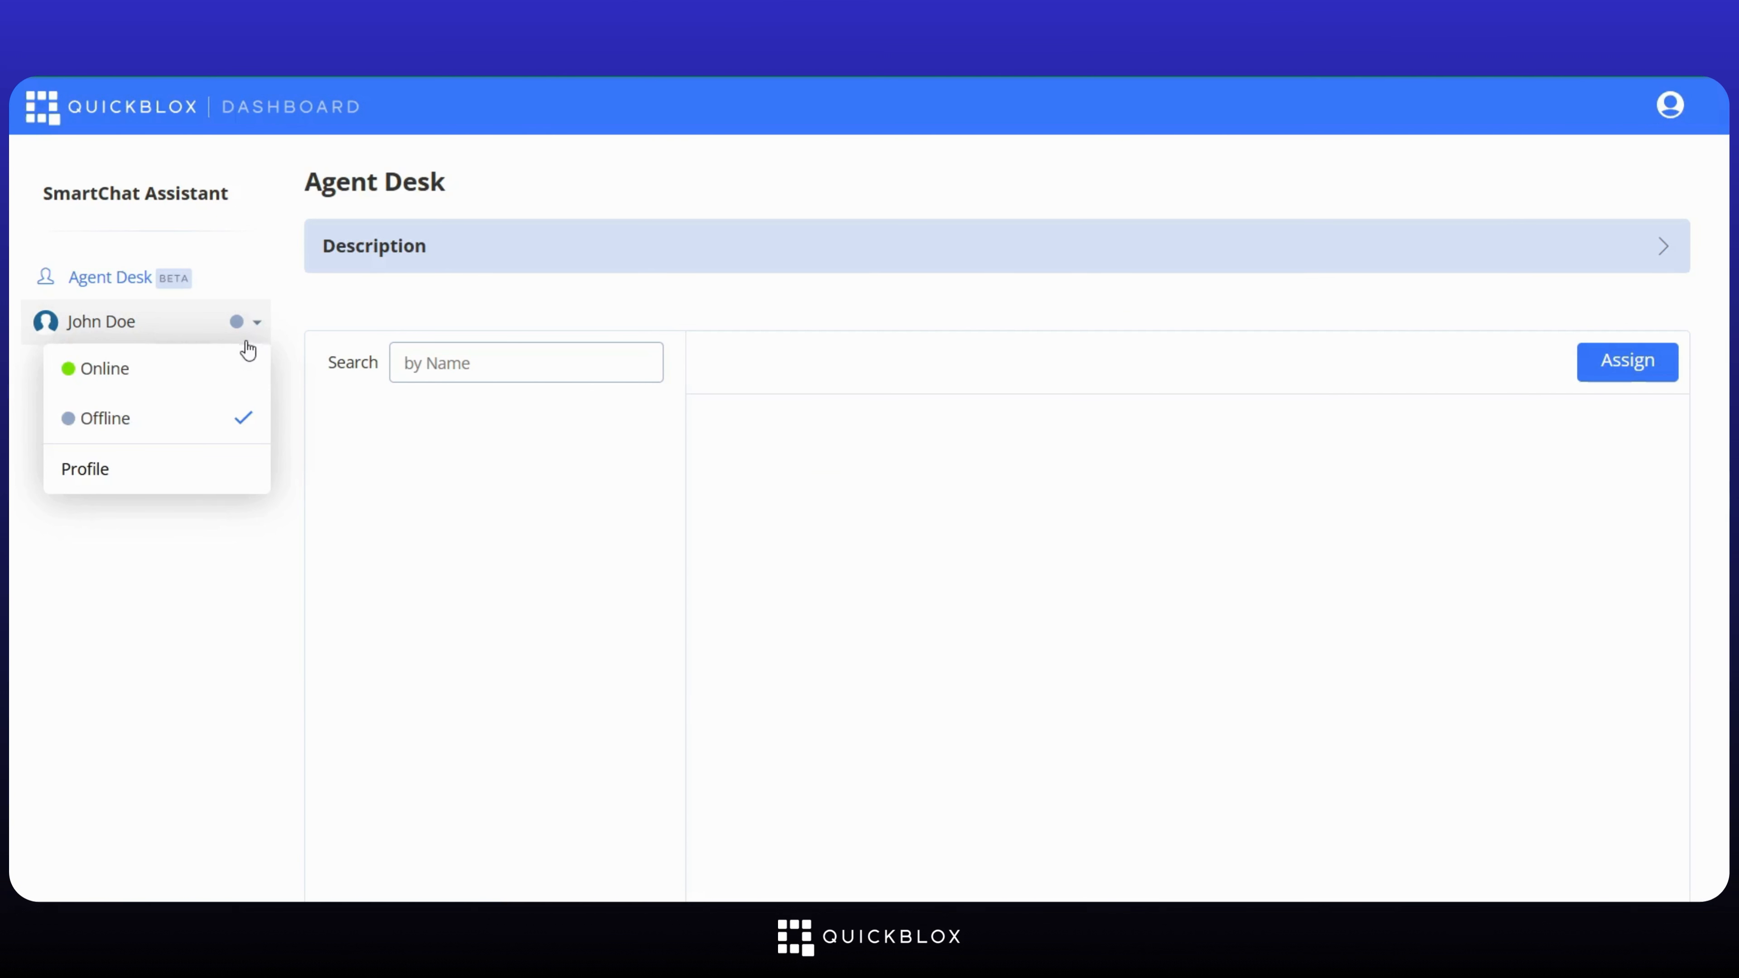
left_click(224, 373)
left_click(223, 421)
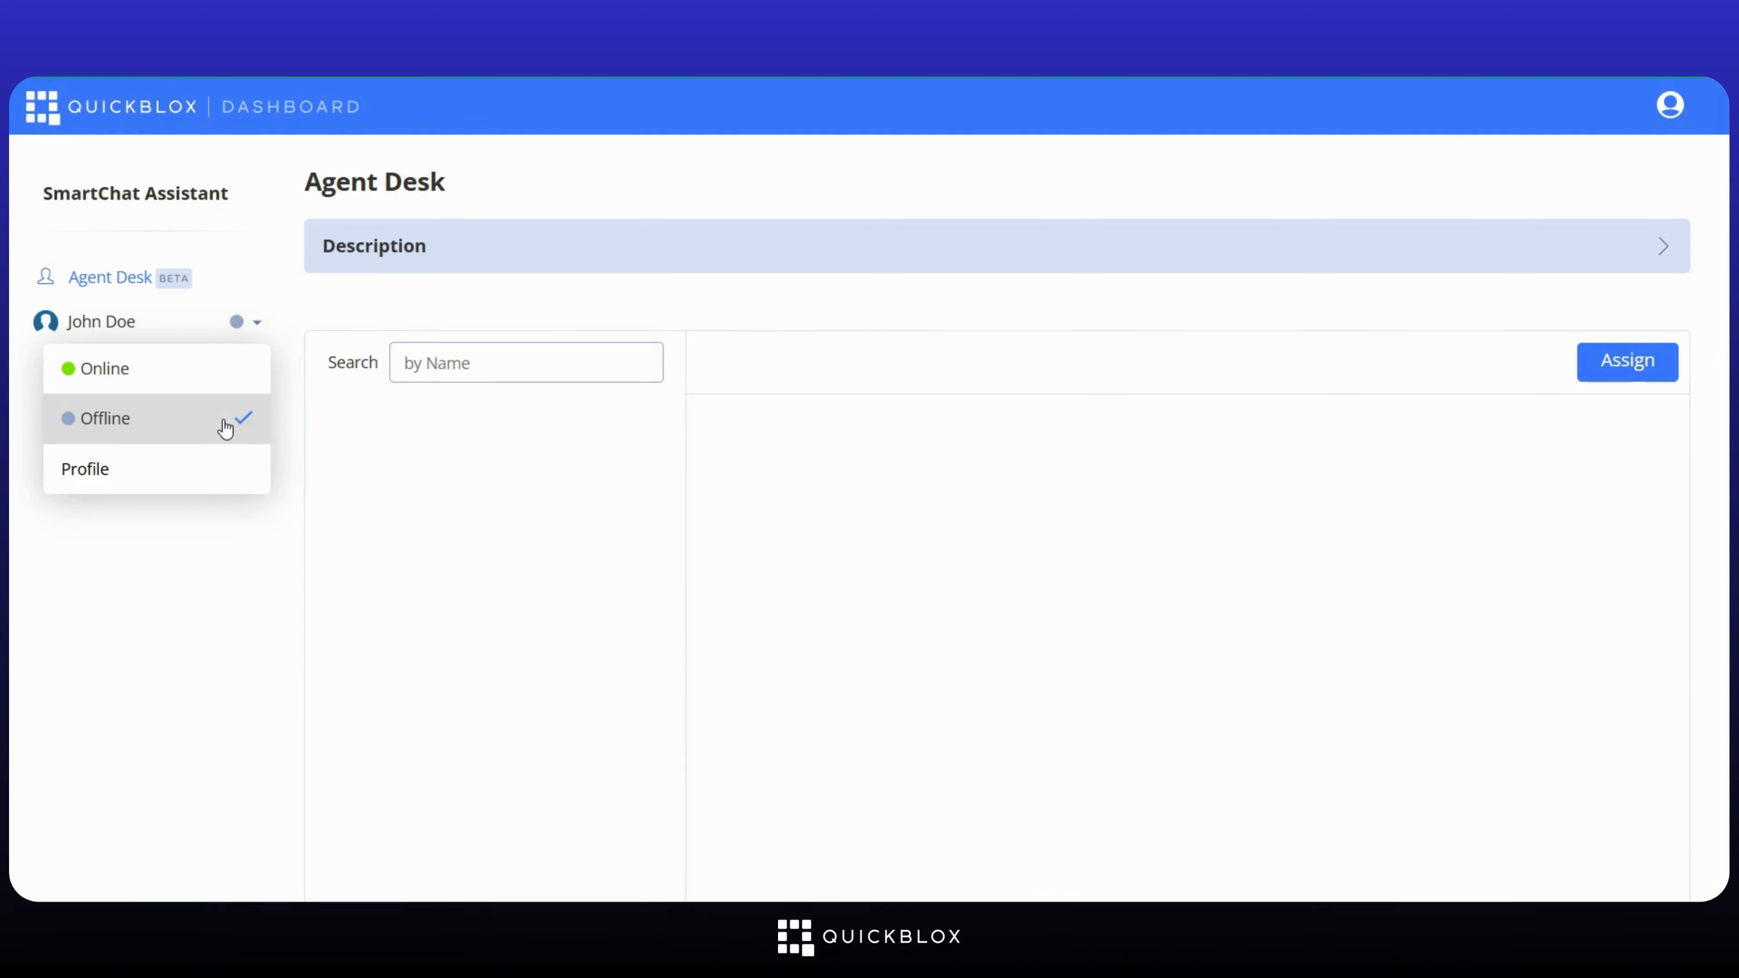
left_click(216, 470)
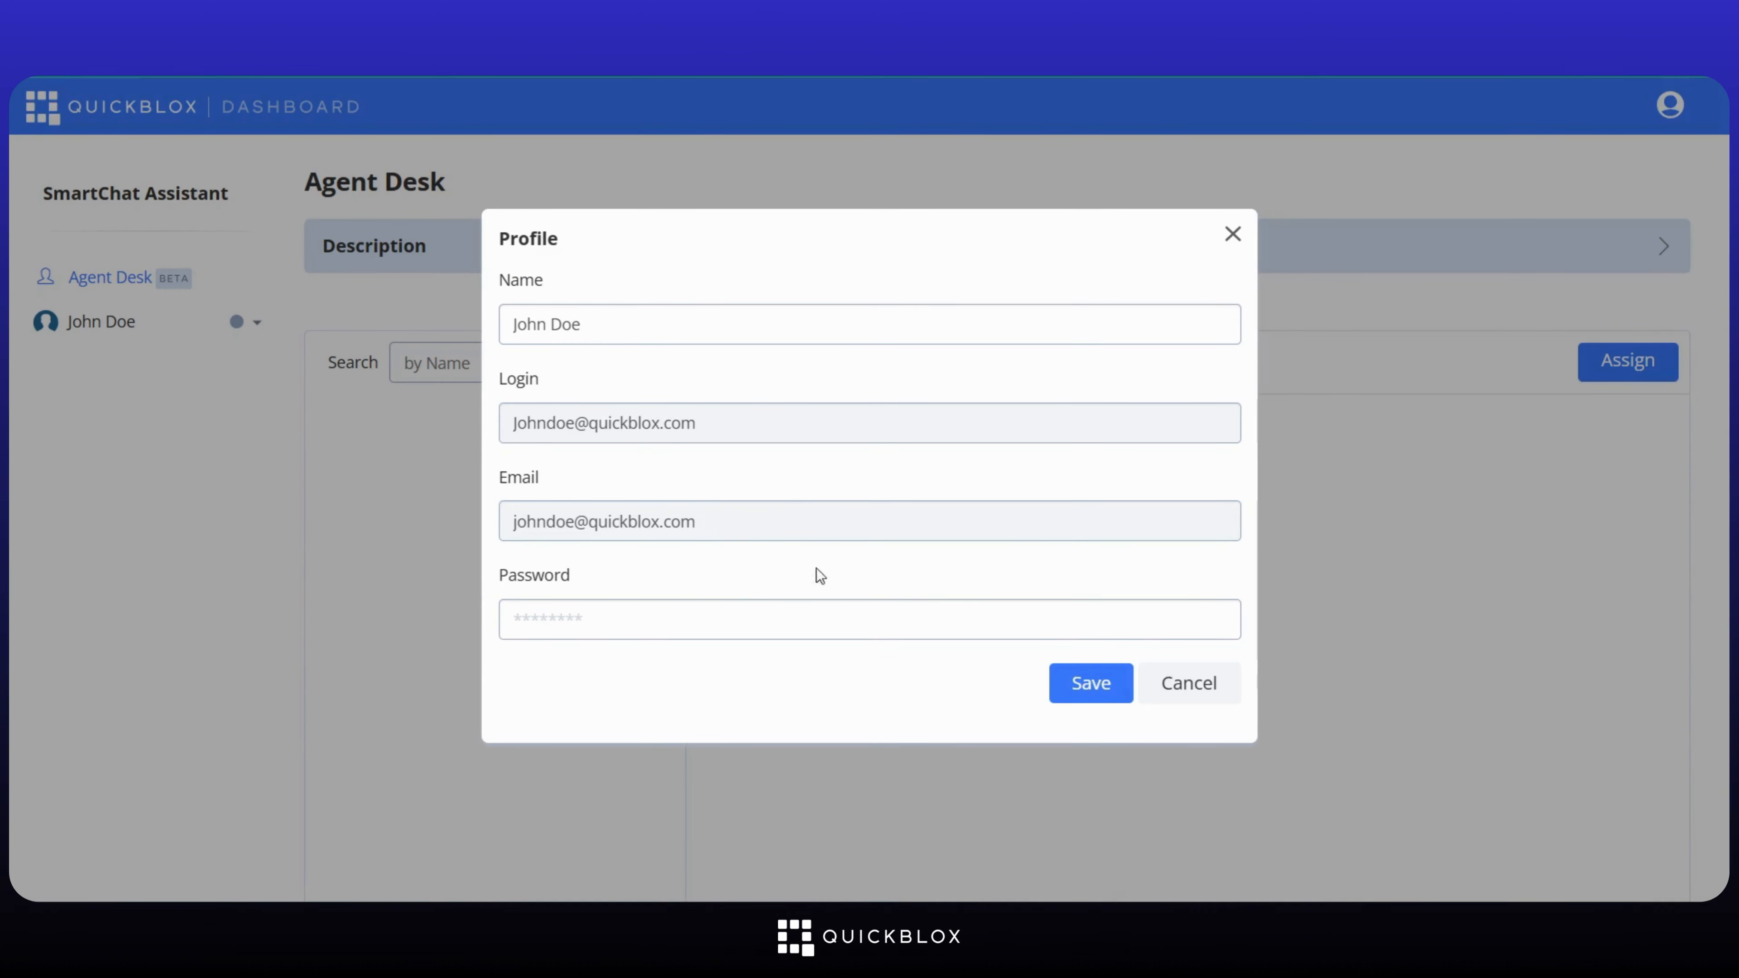
left_click(1090, 685)
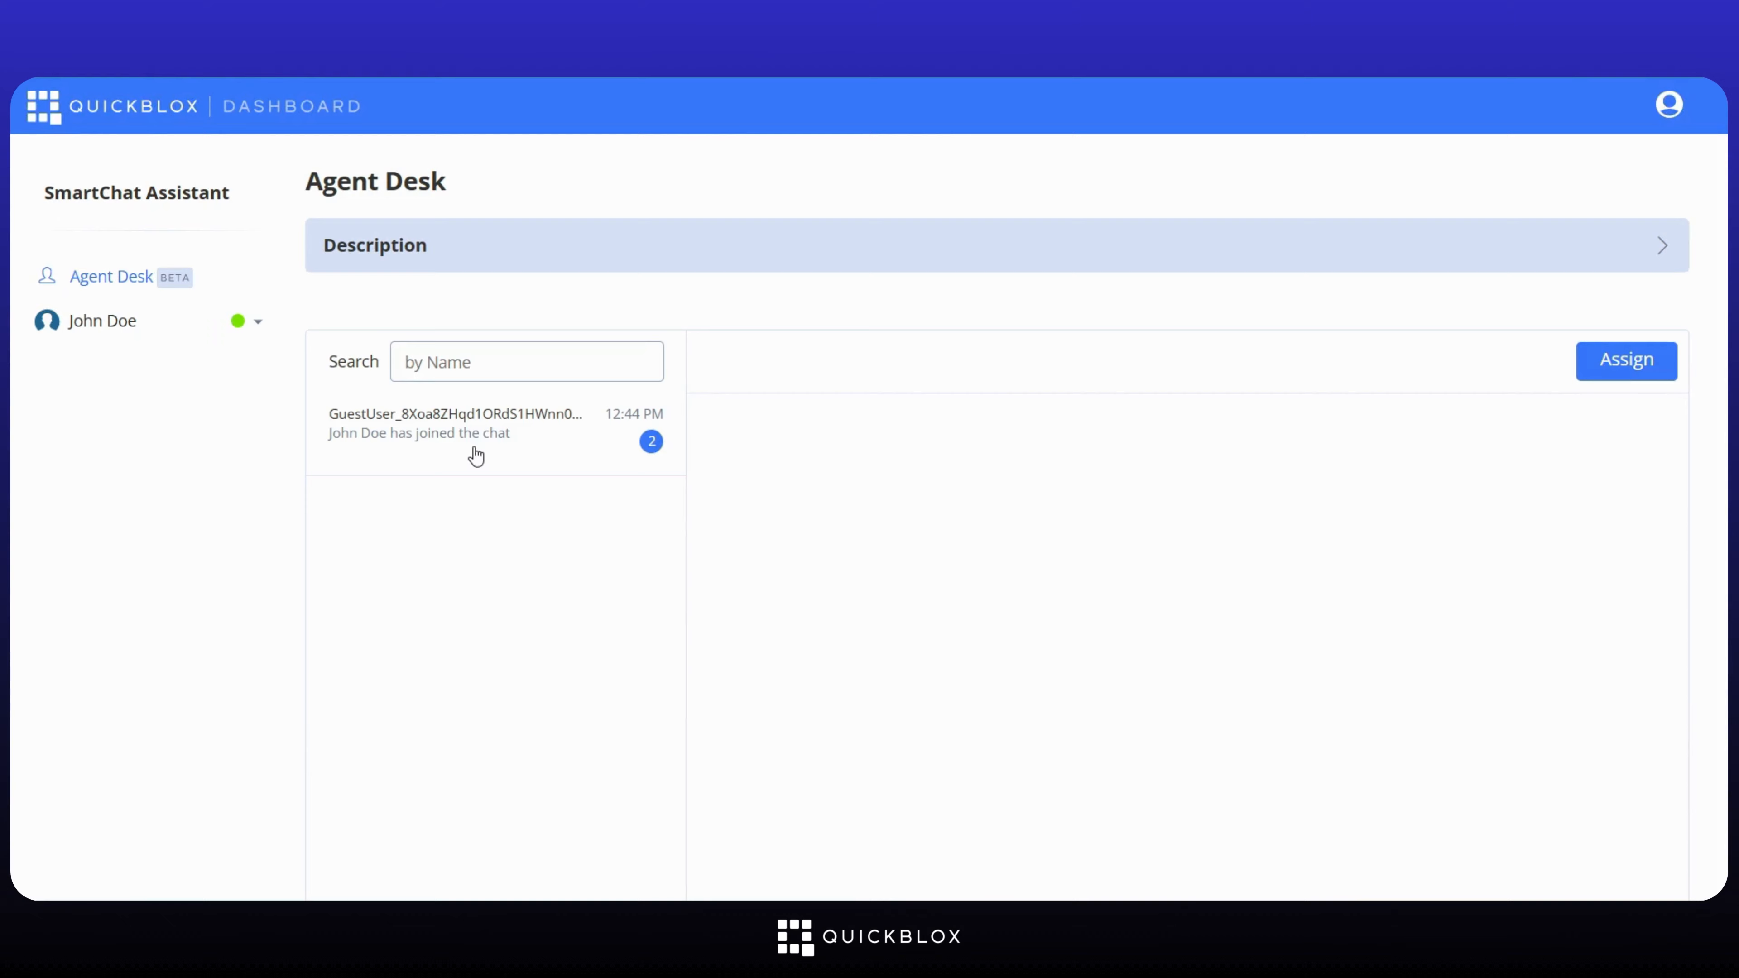
Step: Send 'Hello, How can I assist you today' in the guest user's waiting conversation
left_click(475, 456)
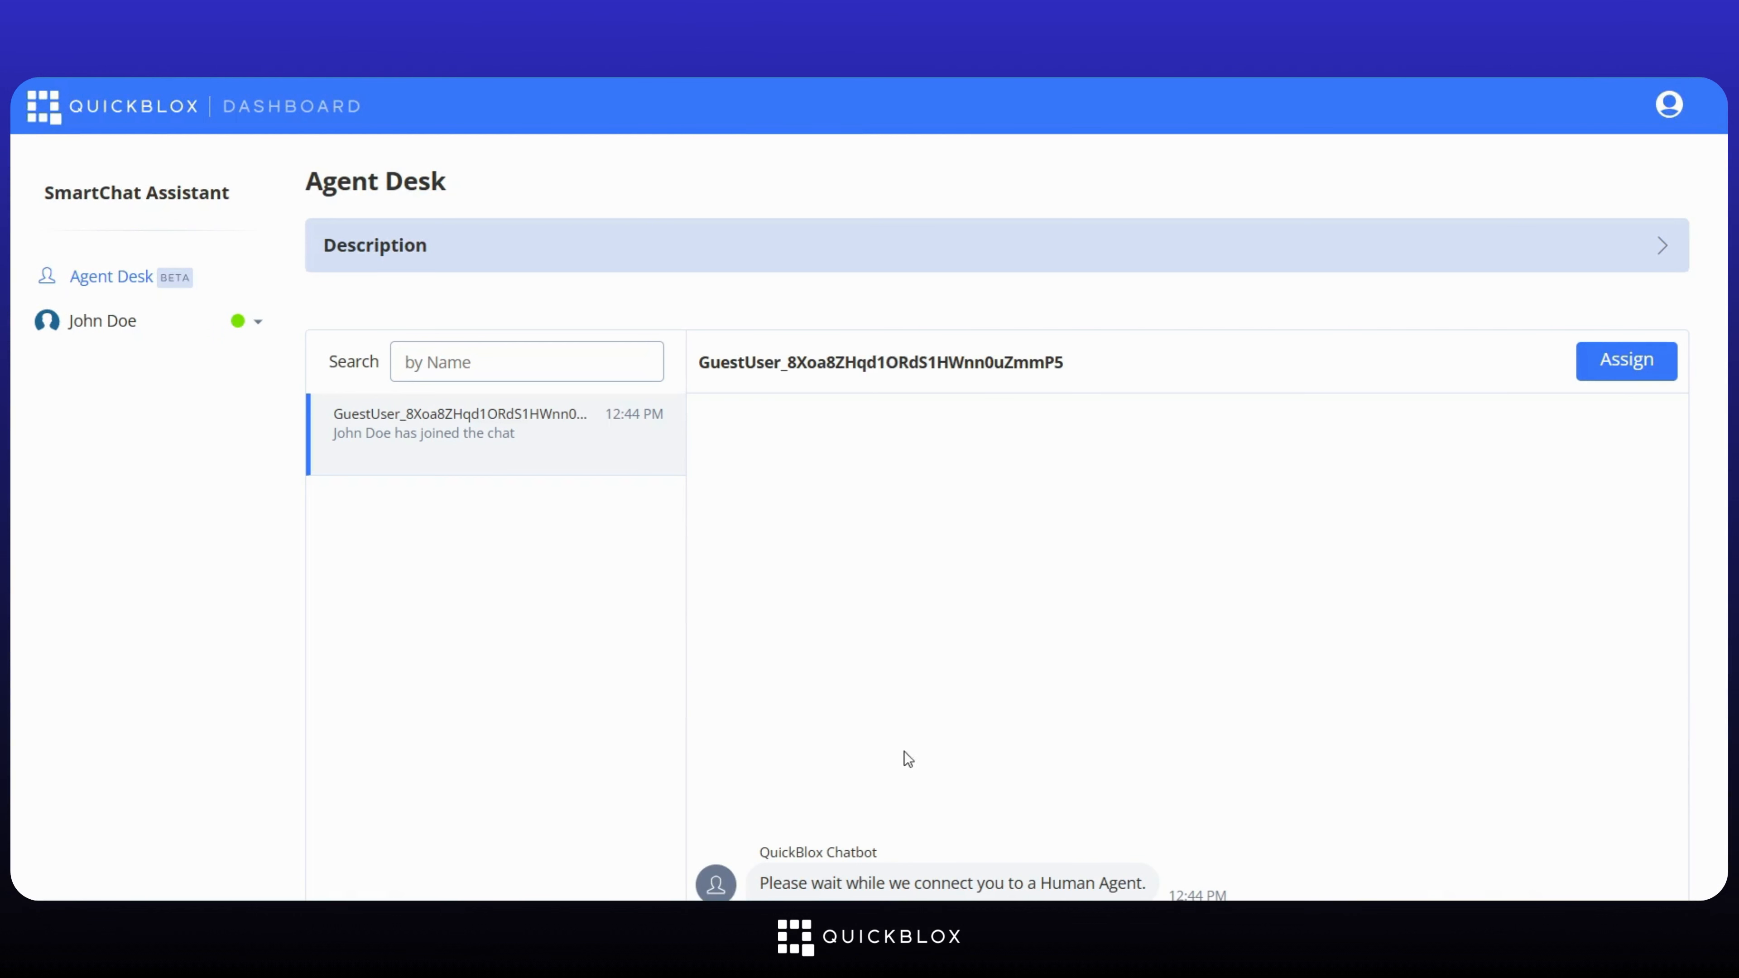
scroll(904, 753, "down", 4)
type("Hello, How can ")
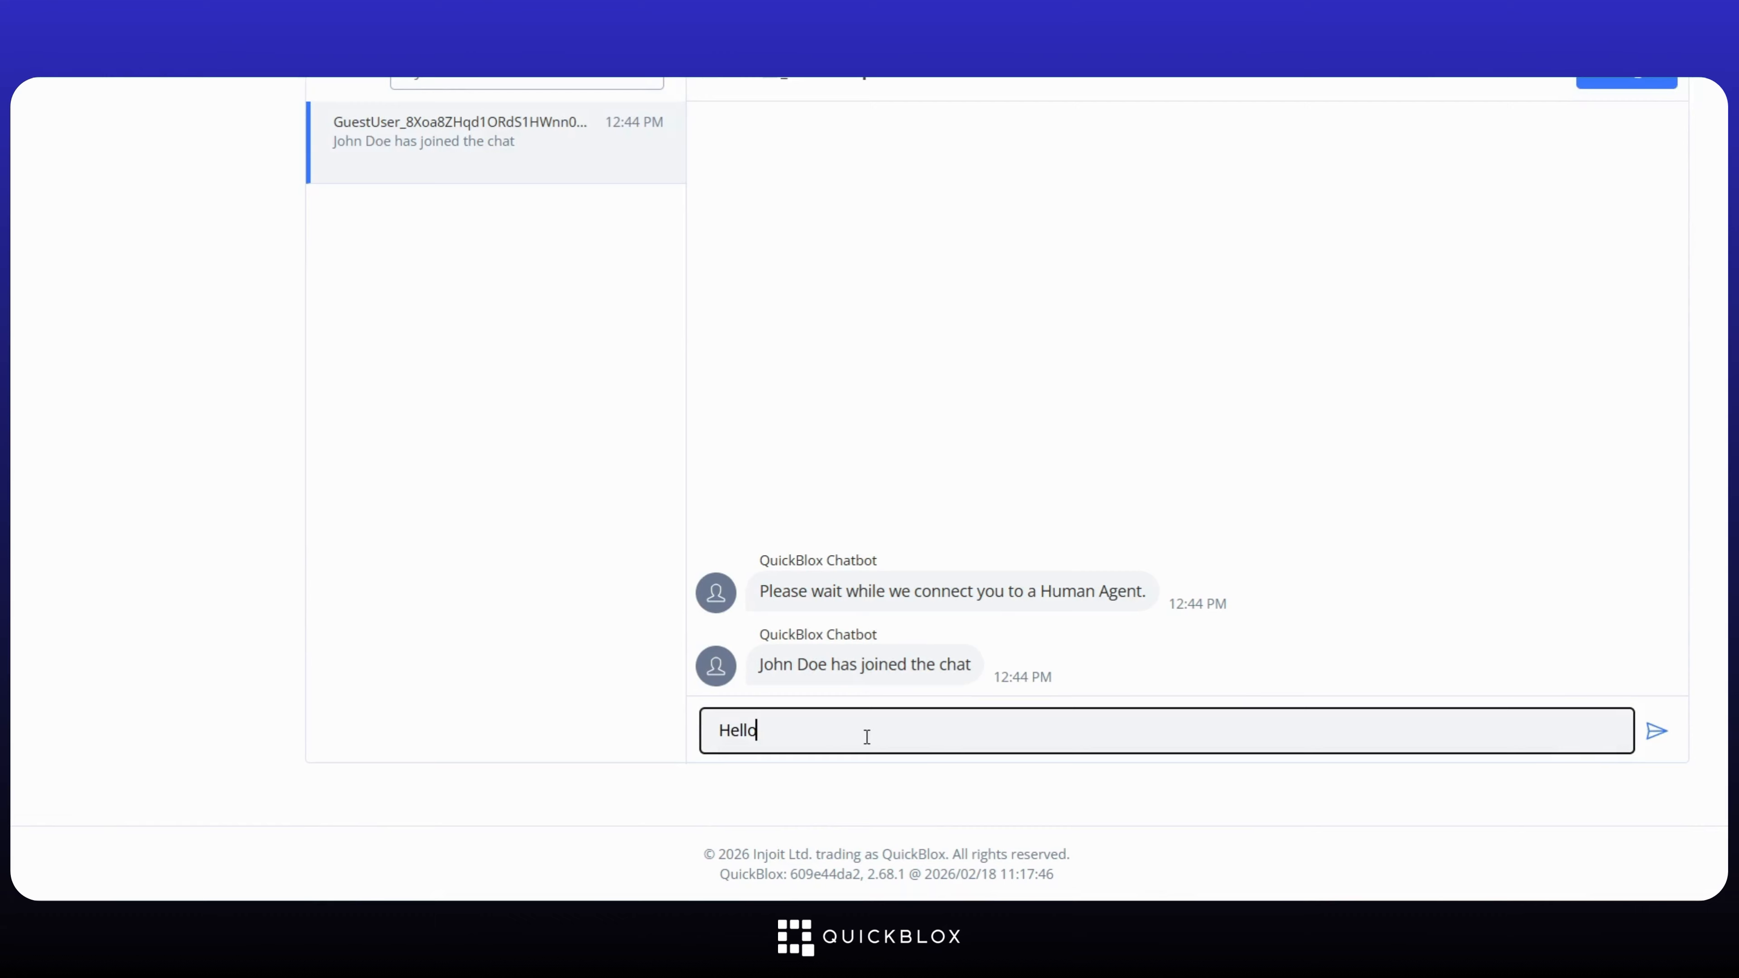
type("I assist you today?")
key("Return")
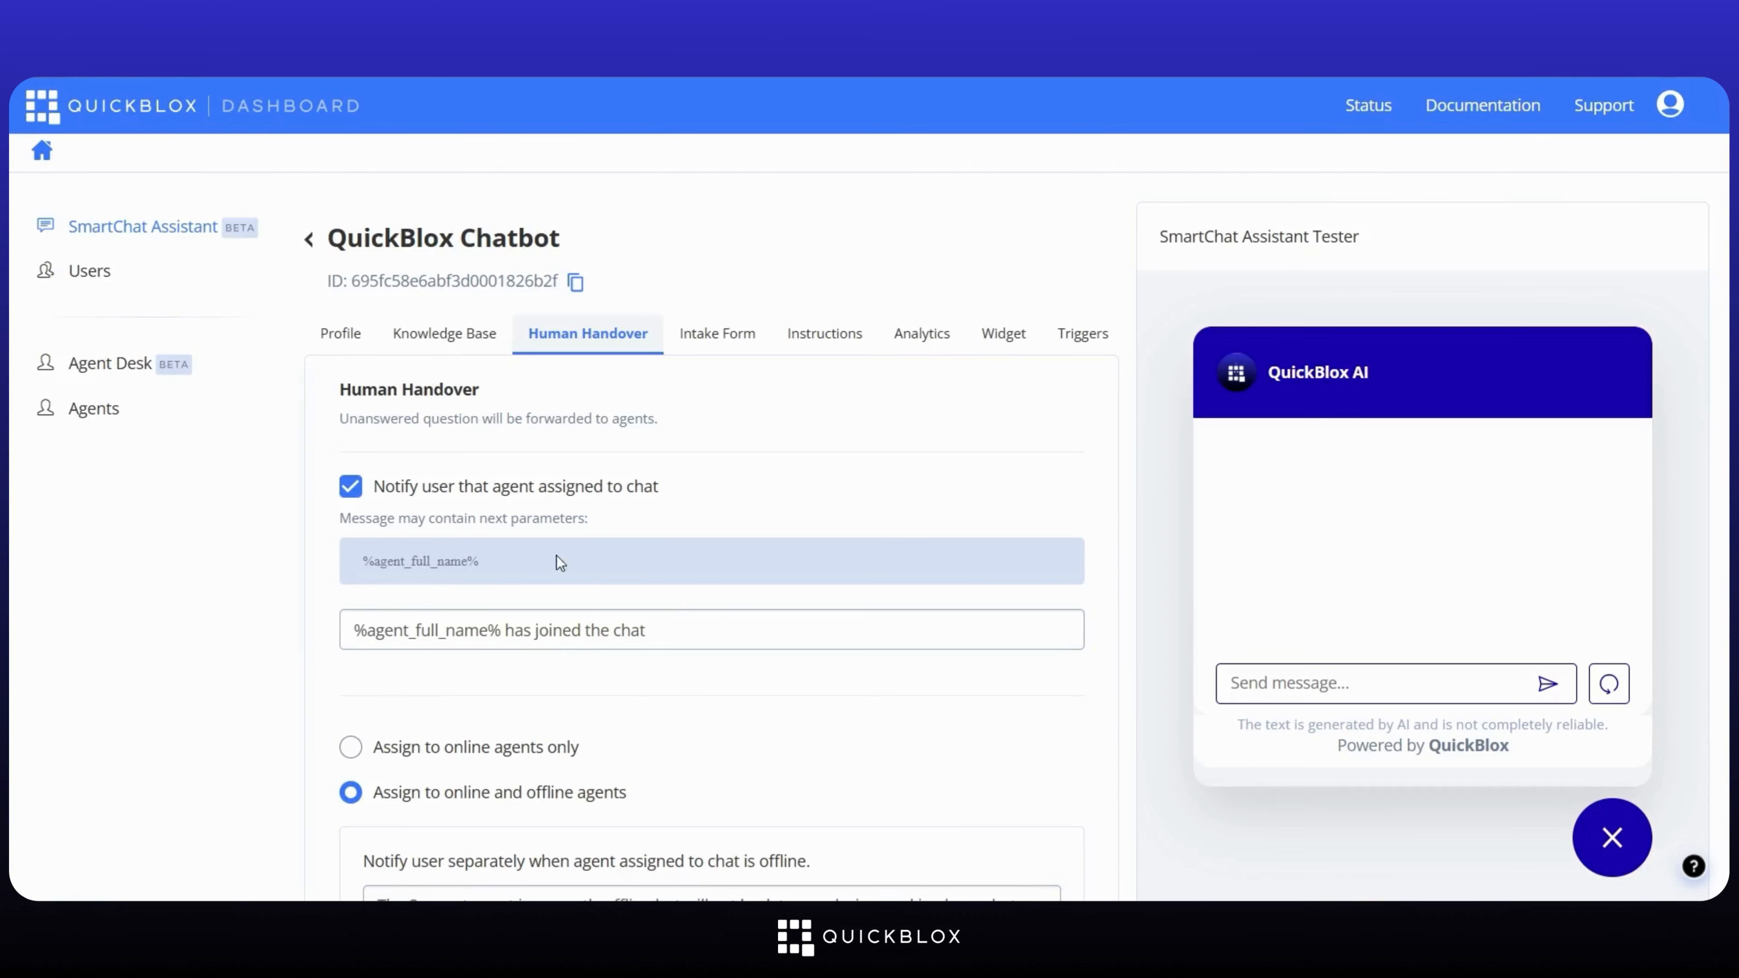
Step: Add the only available agent to the chatbot's human handover list and save the settings
scroll(985, 712, "down", 8)
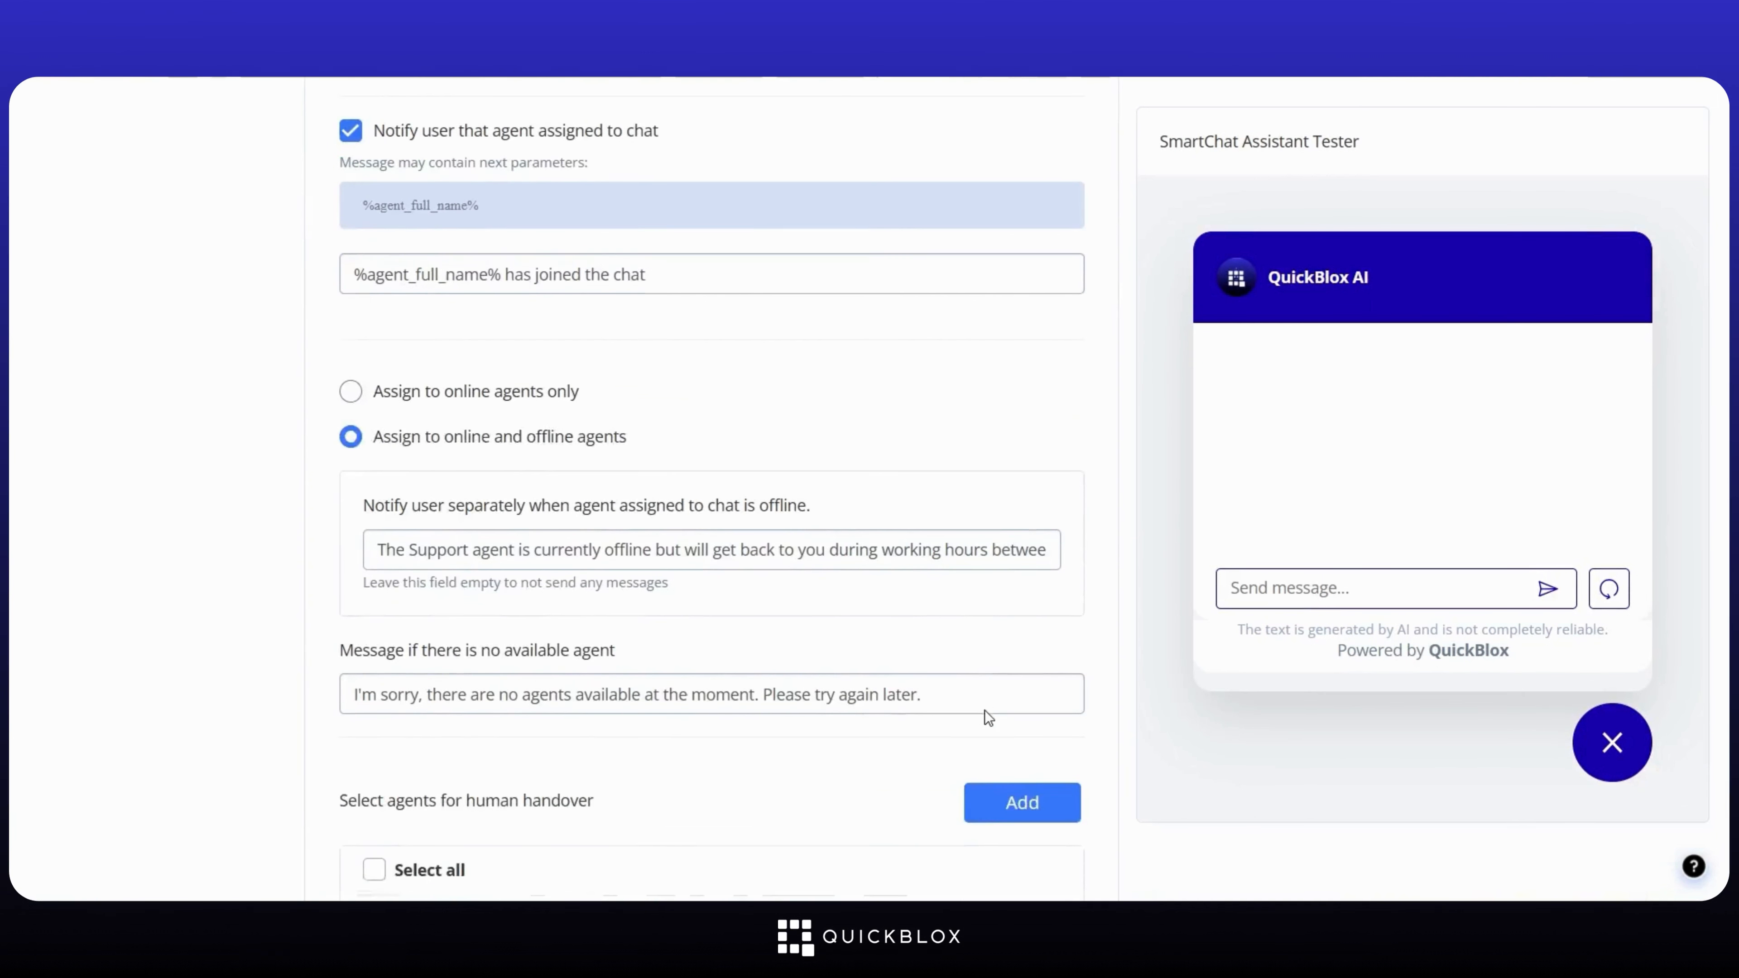
left_click(1009, 596)
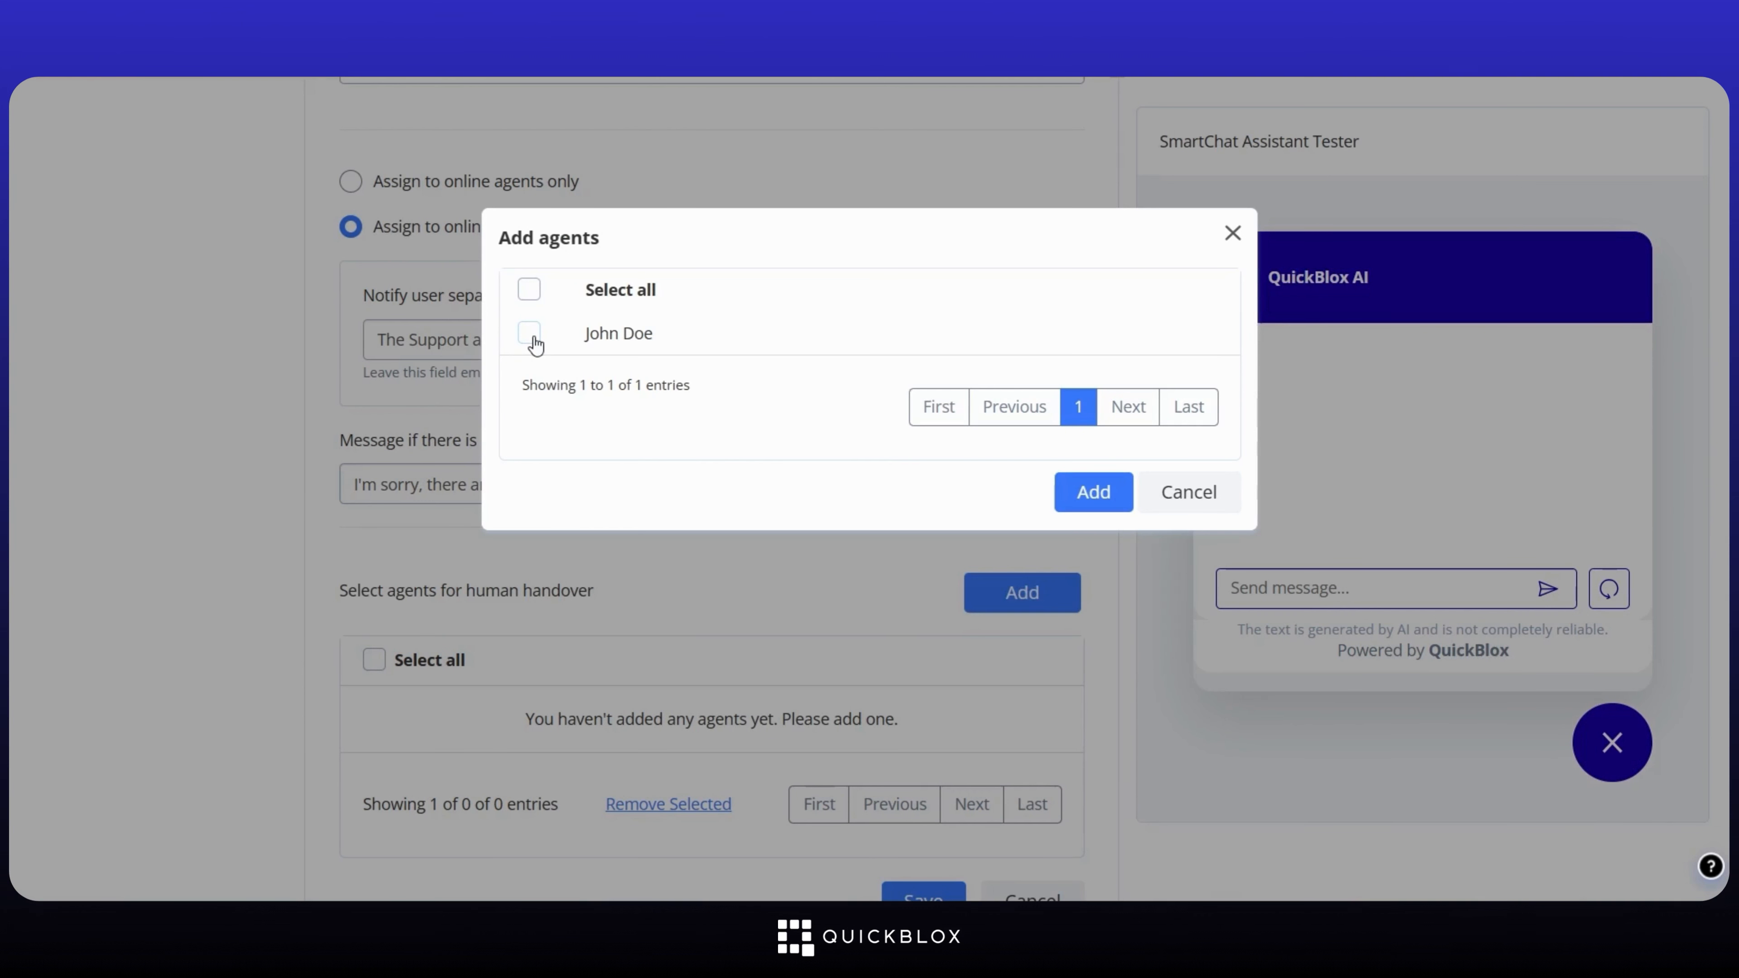
left_click(531, 337)
left_click(1090, 492)
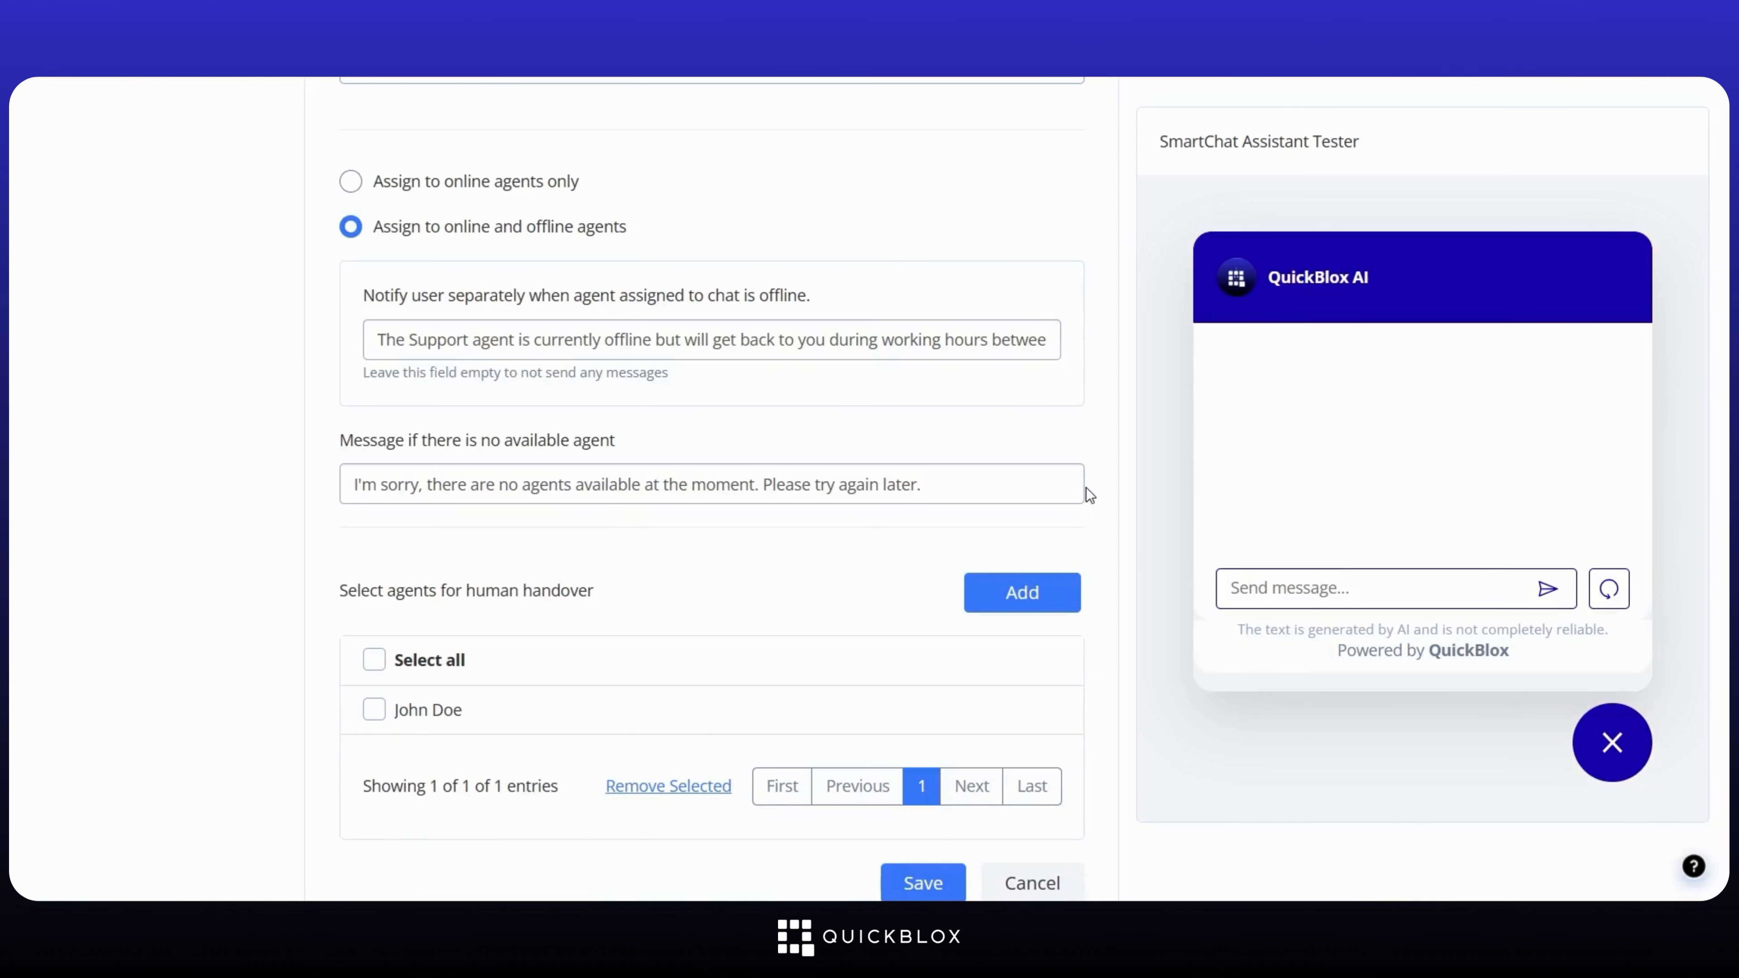
scroll(1085, 493, "down", 3)
left_click(925, 714)
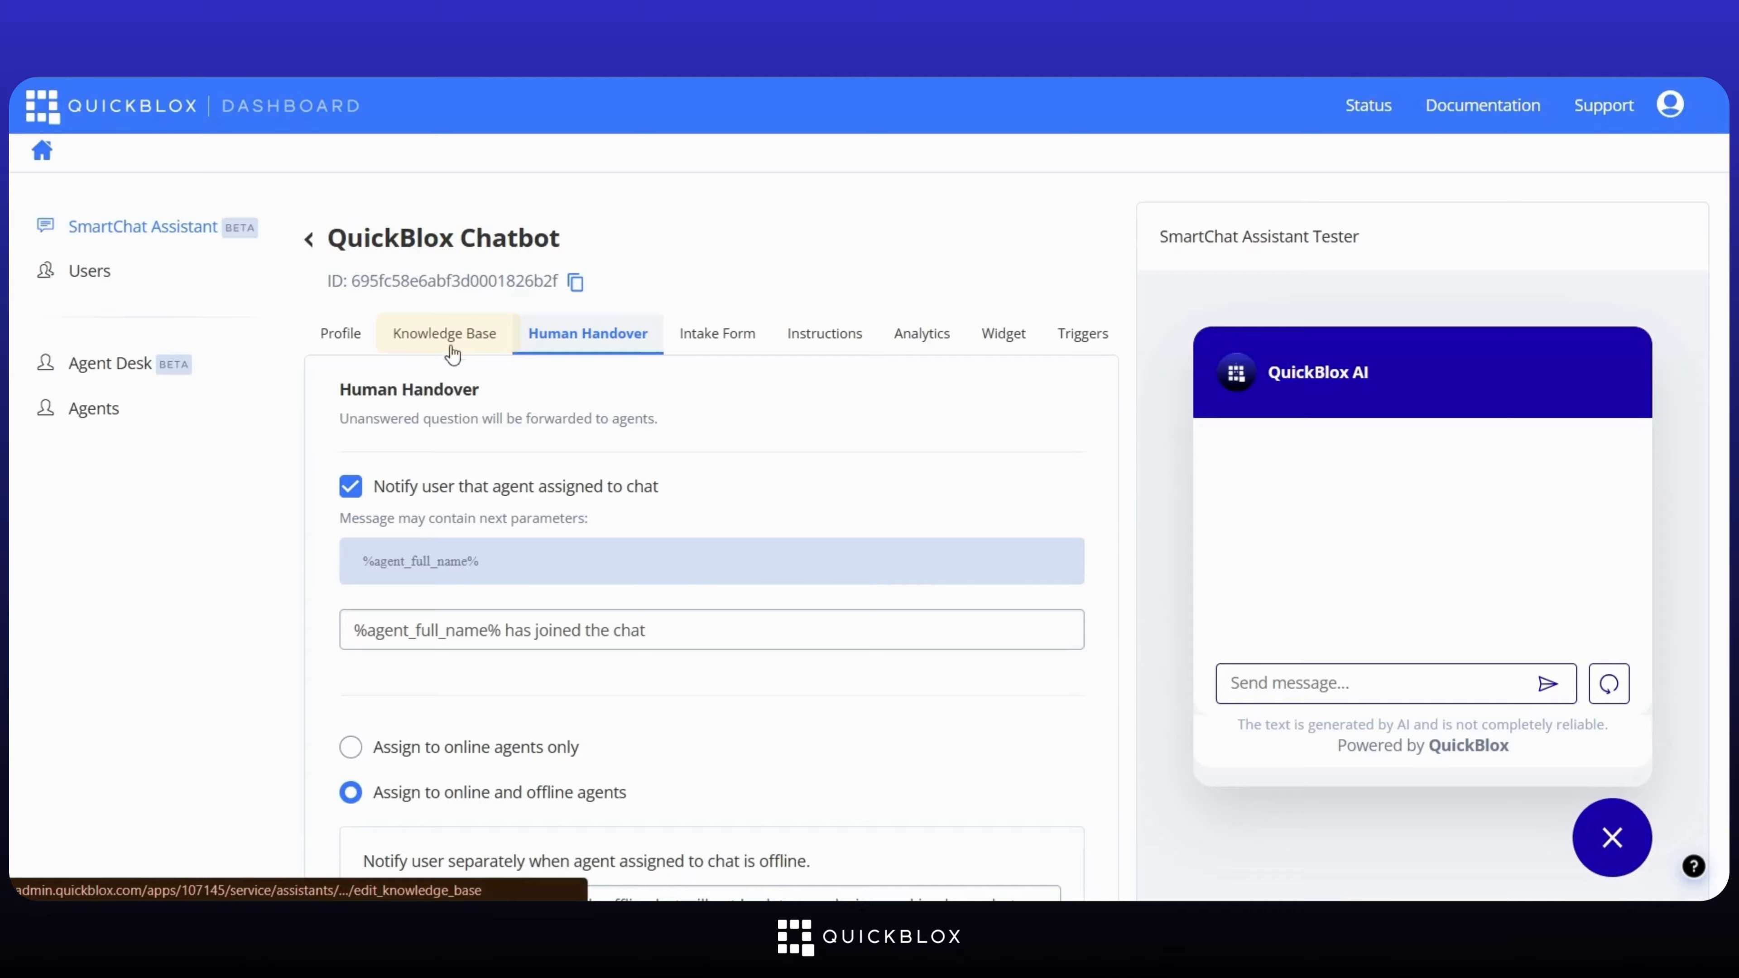
Step: In the Knowledge Base settings, route unanswered questions to Human handover and save
left_click(444, 334)
scroll(496, 451, "down", 10)
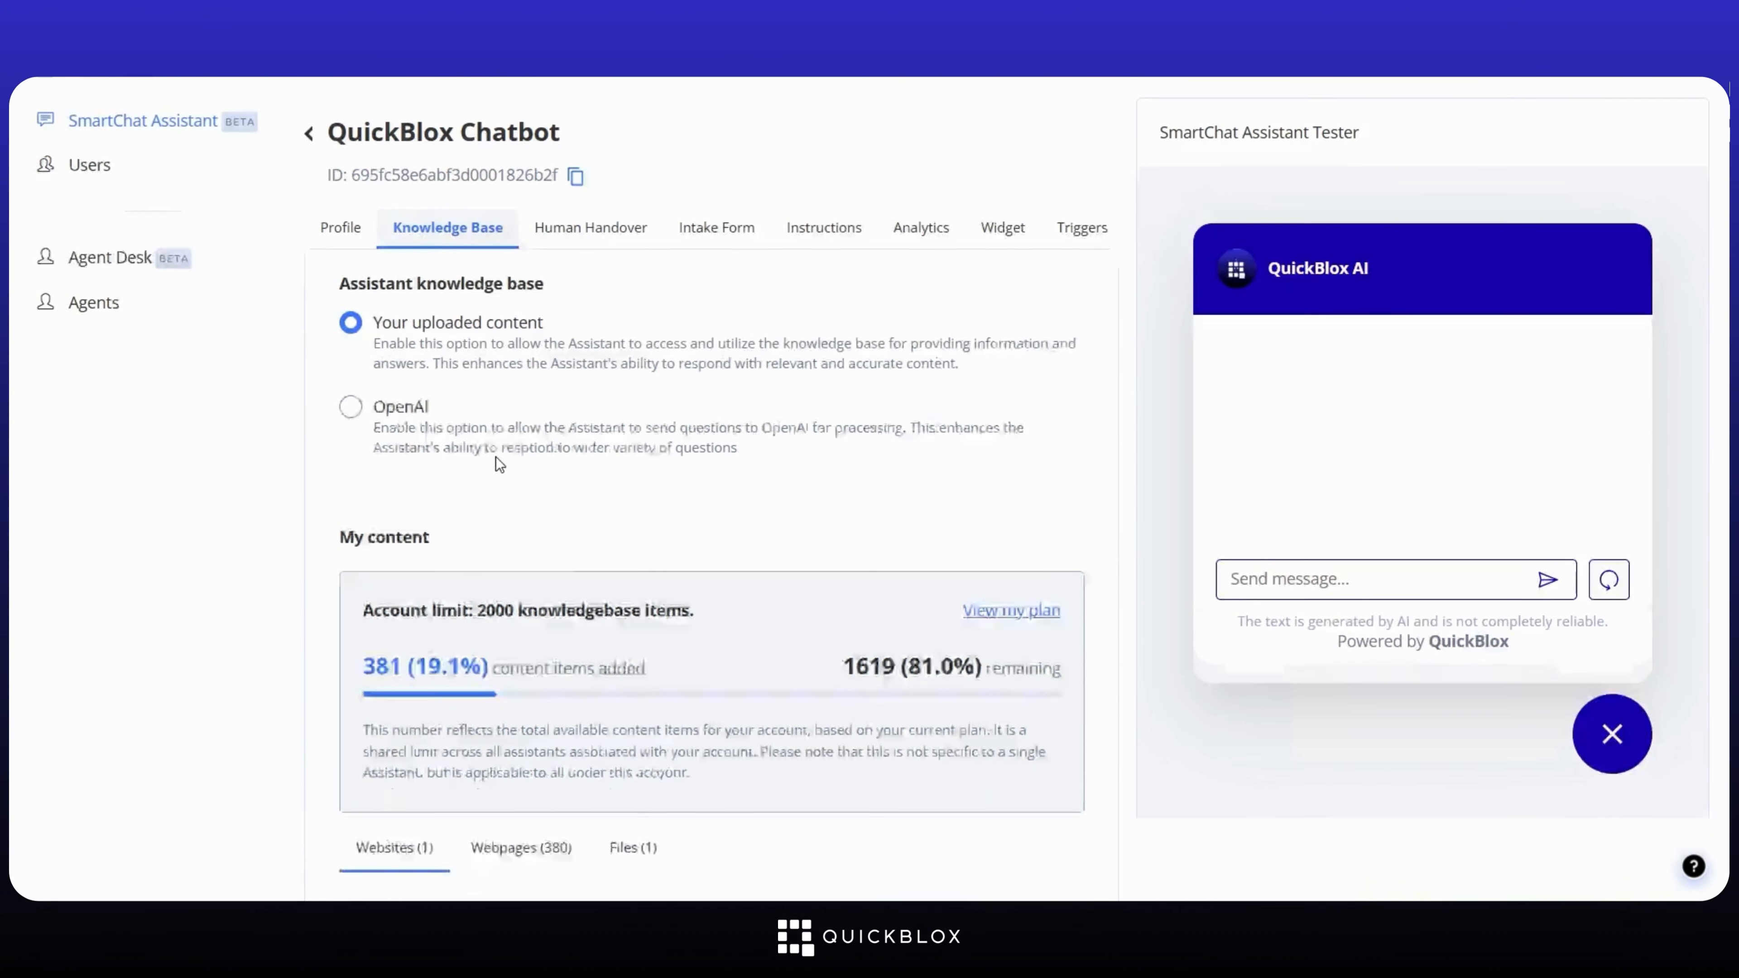
scroll(500, 465, "down", 5)
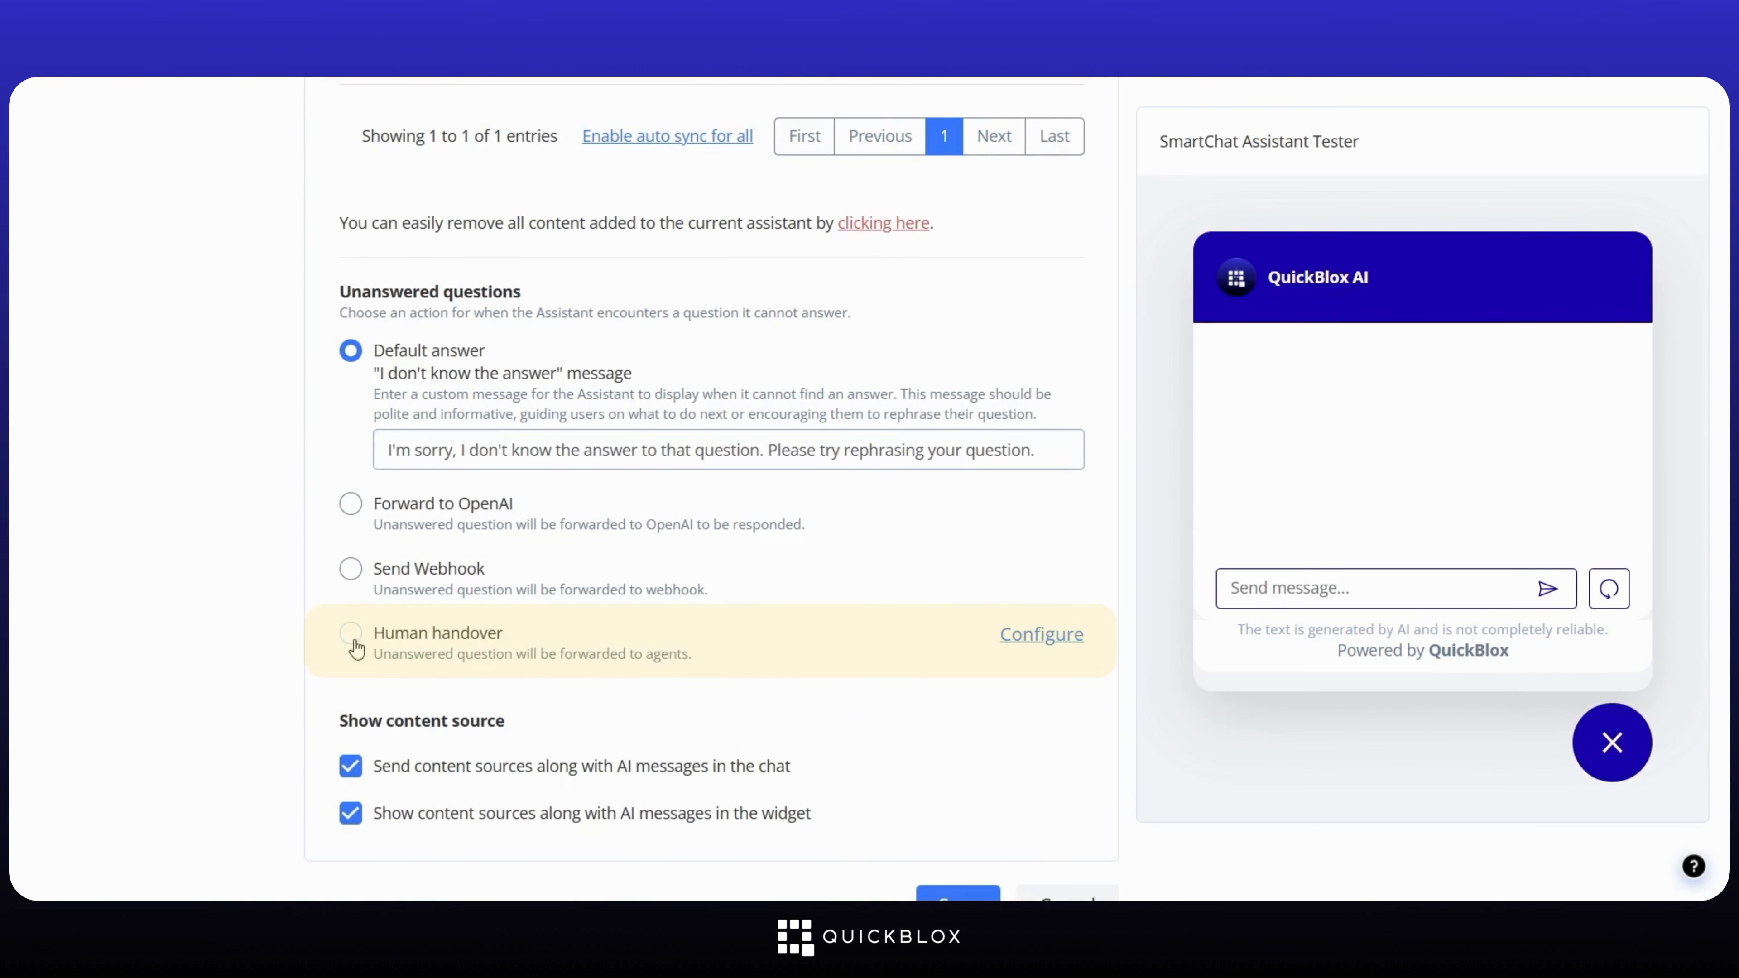
left_click(353, 635)
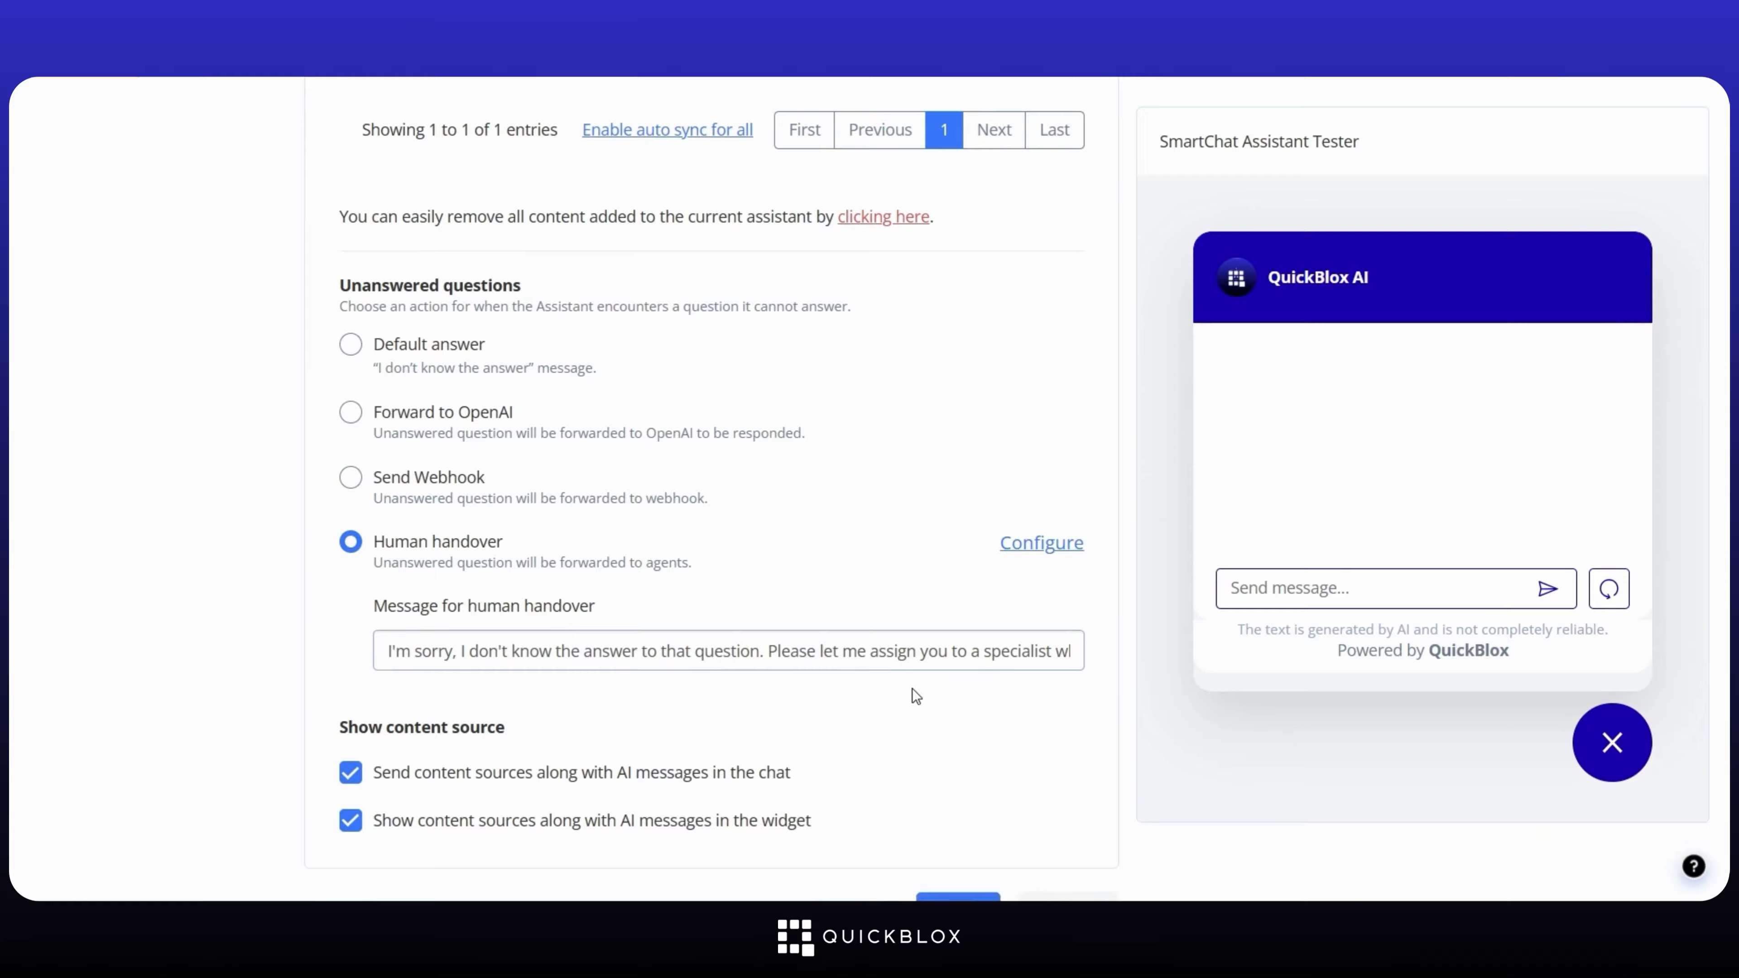
scroll(912, 690, "down", 2)
left_click(940, 772)
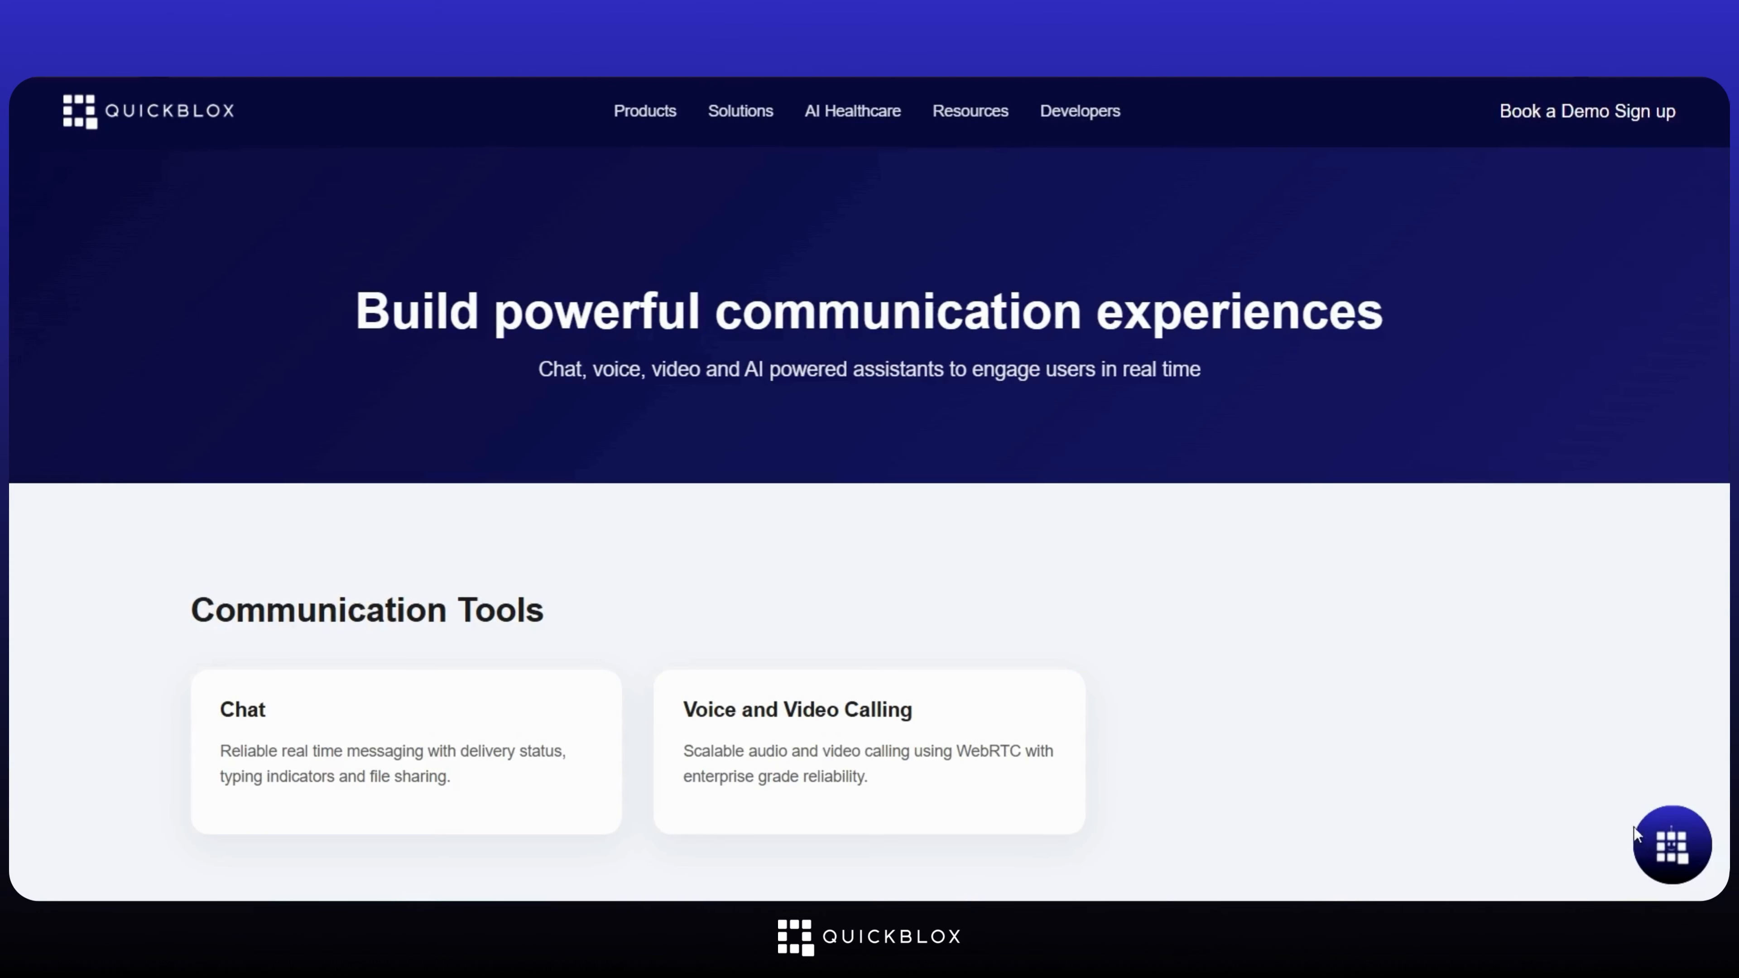
Step: Ask the bot 'How to bake a Chocolate Cake?' from the website chat widget
left_click(1636, 830)
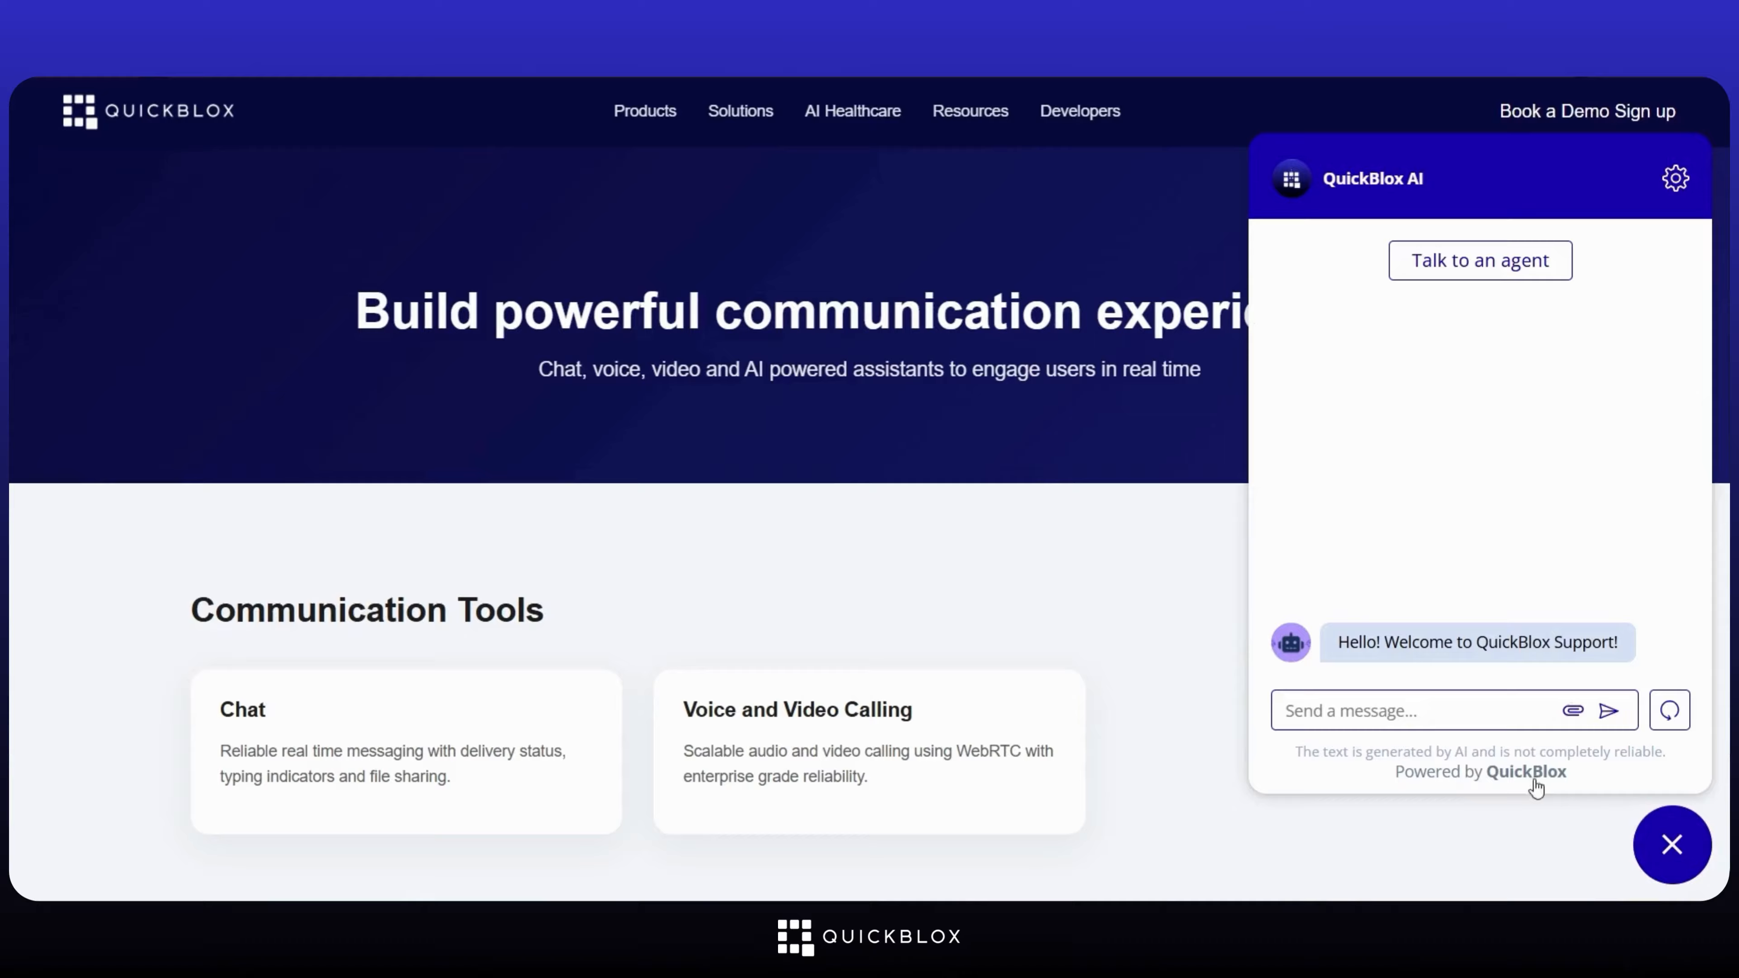
type("How to bake ")
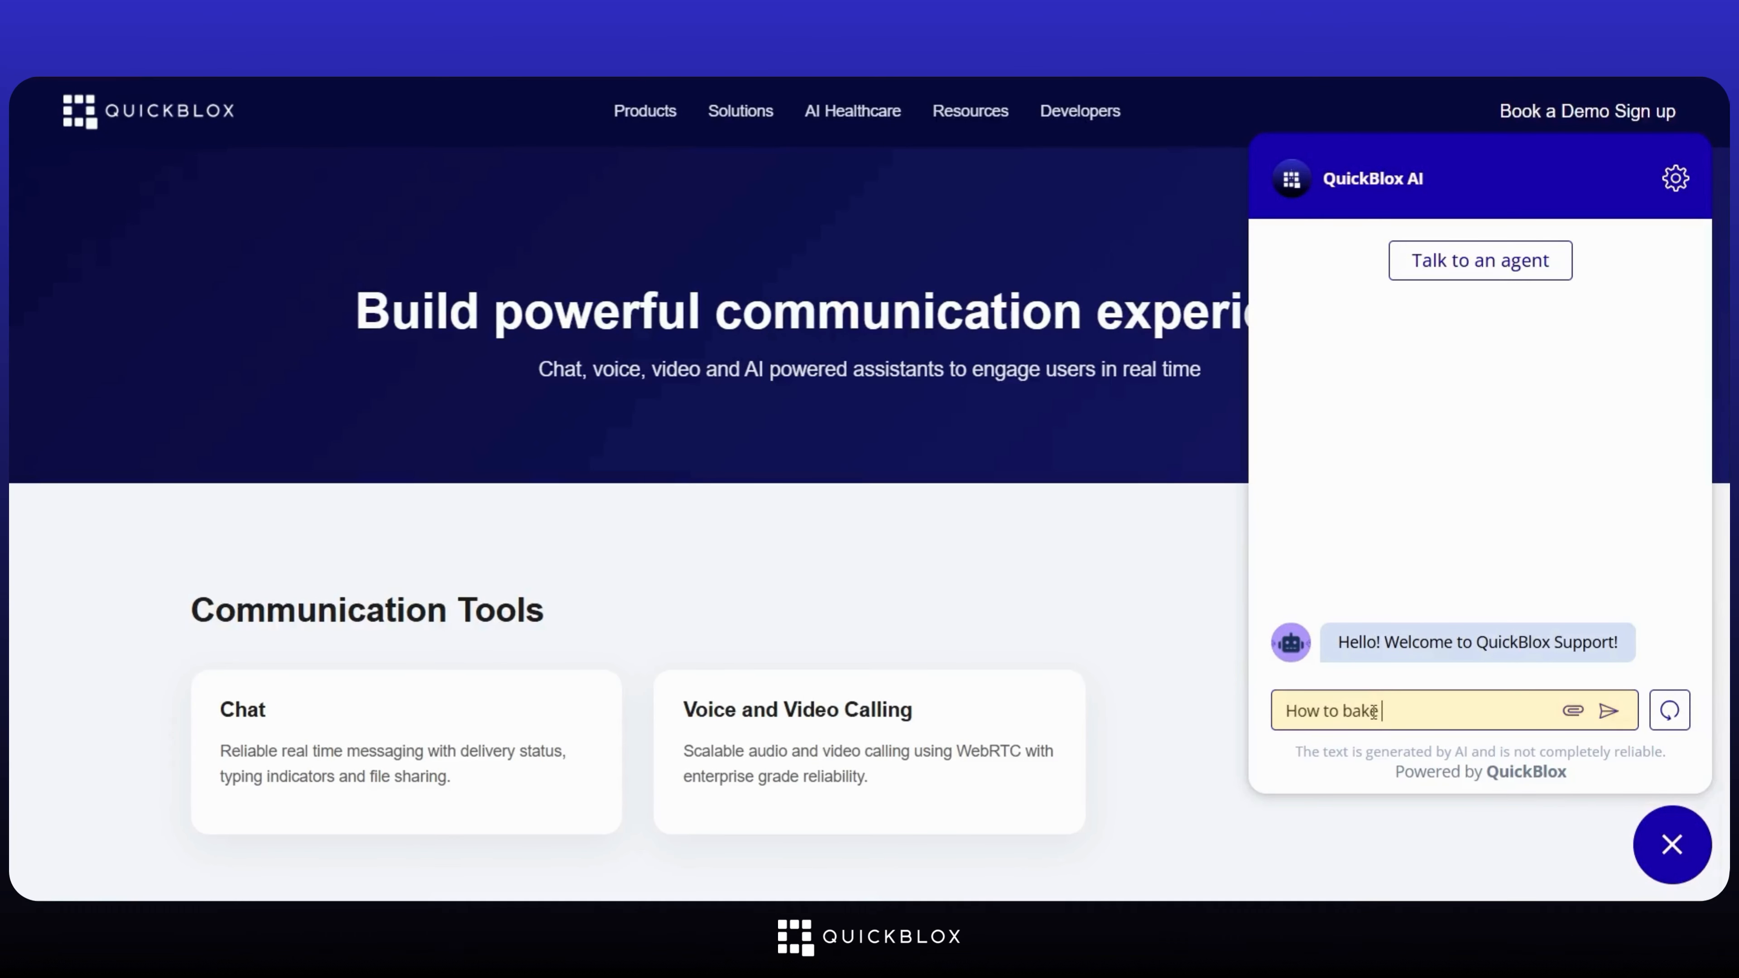
type("a Chocolate Cake?")
key("Return")
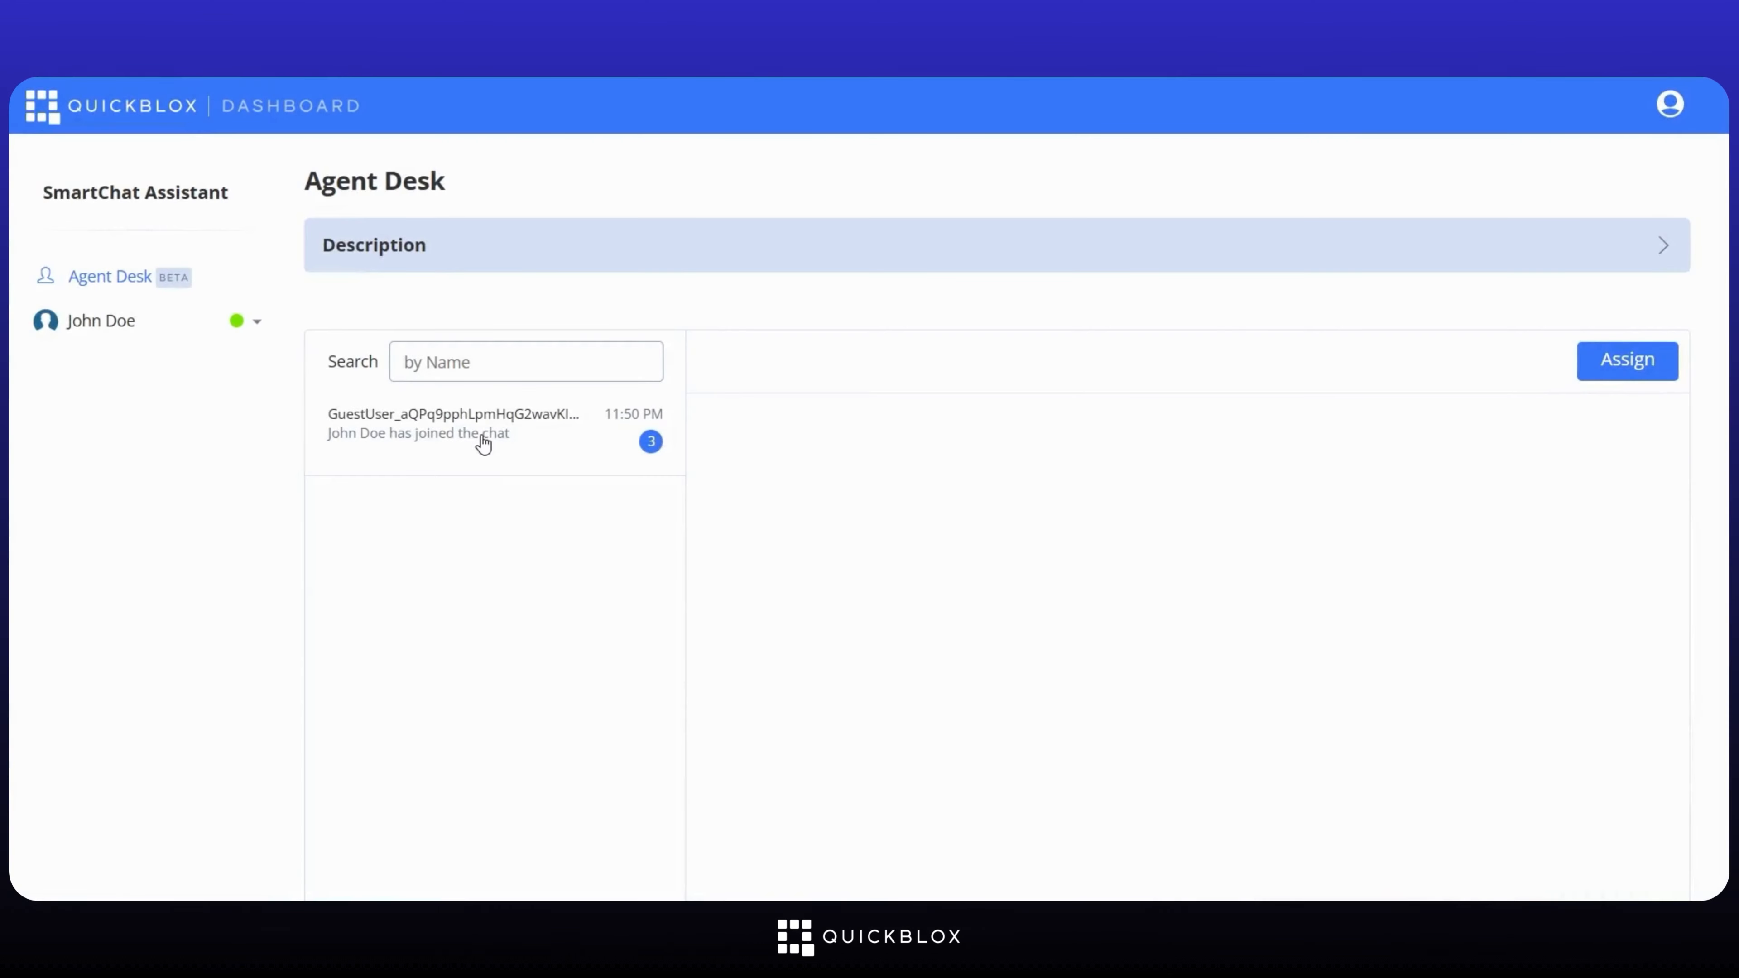
Step: Reply 'Hi How can I assist you' in the guest's new chocolate-cake conversation
left_click(484, 444)
scroll(1104, 626, "down", 4)
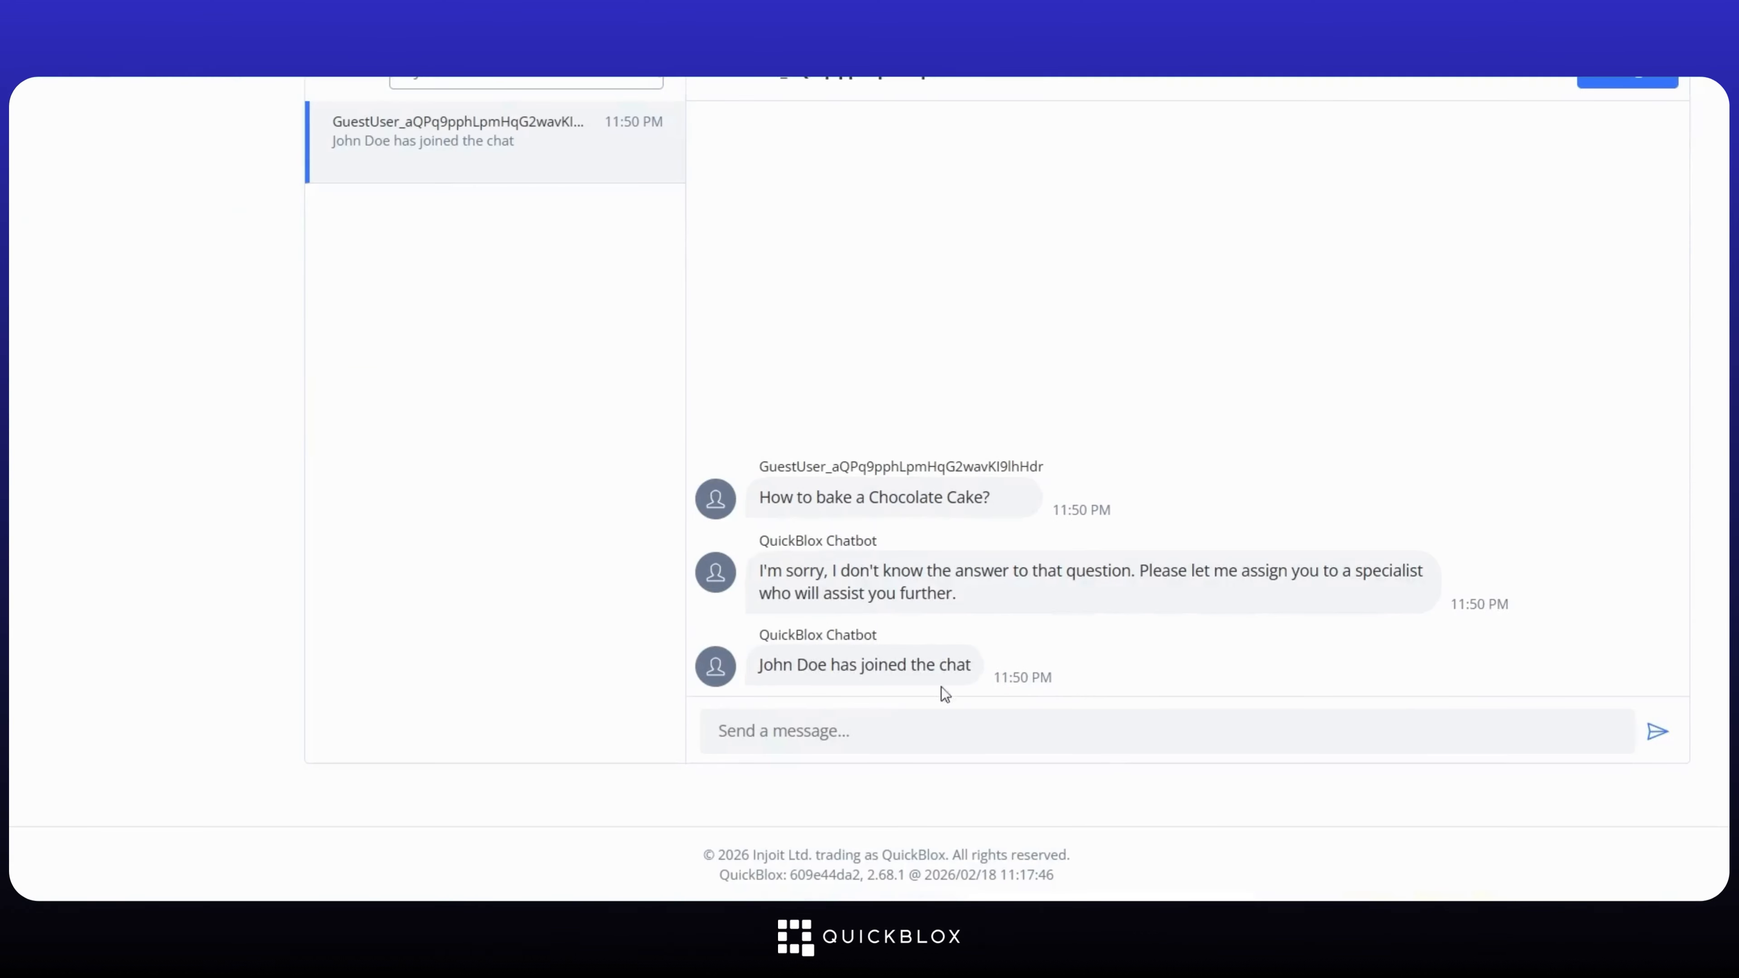
left_click(1258, 720)
type("Hi How can I assist you")
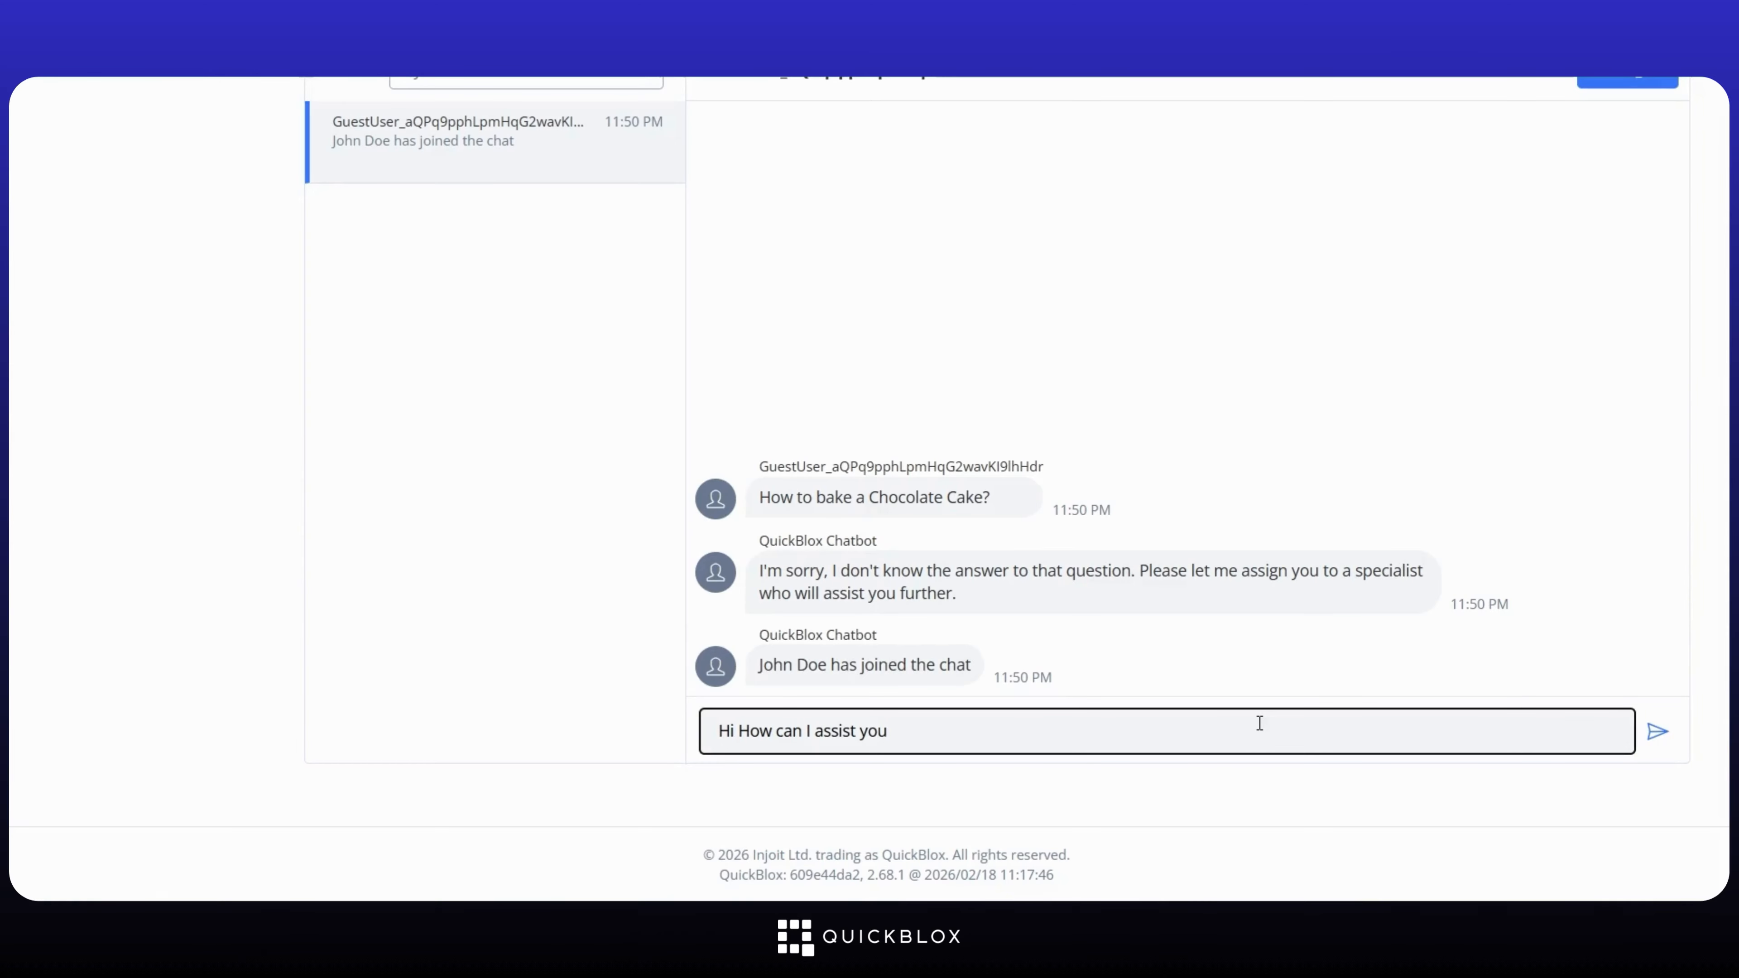
key("Return")
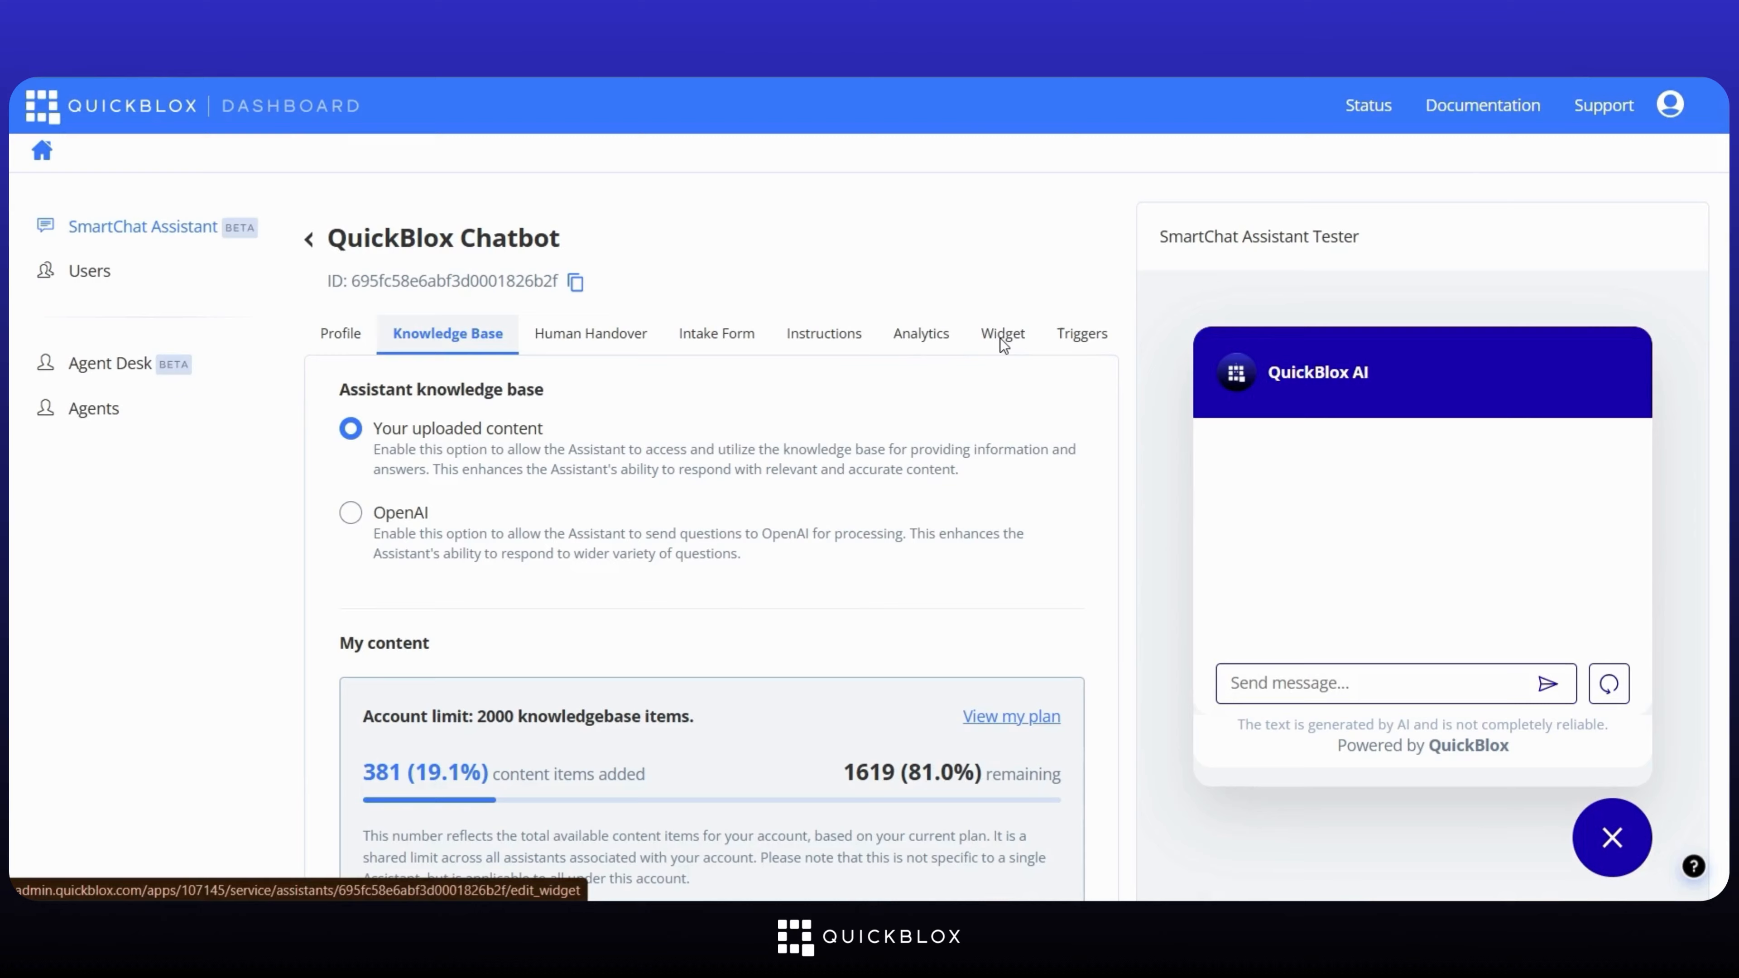
Step: Turn on the handover button in the chatbot's Widget settings
left_click(1001, 337)
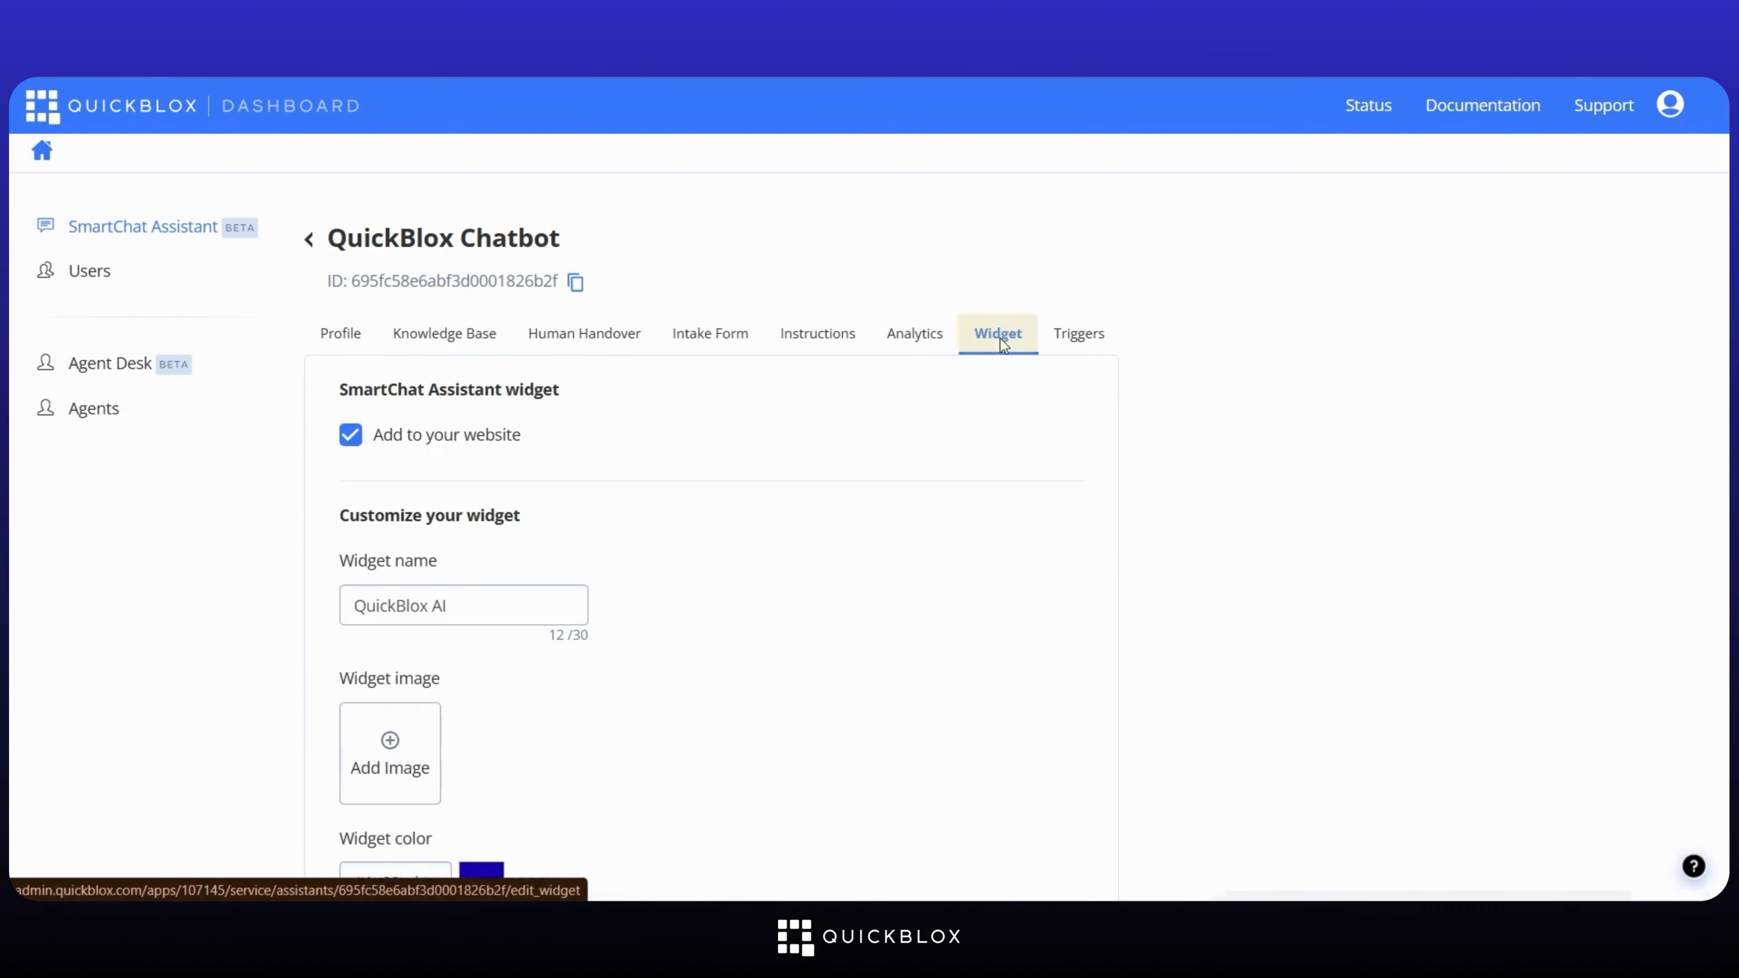
scroll(632, 533, "down", 5)
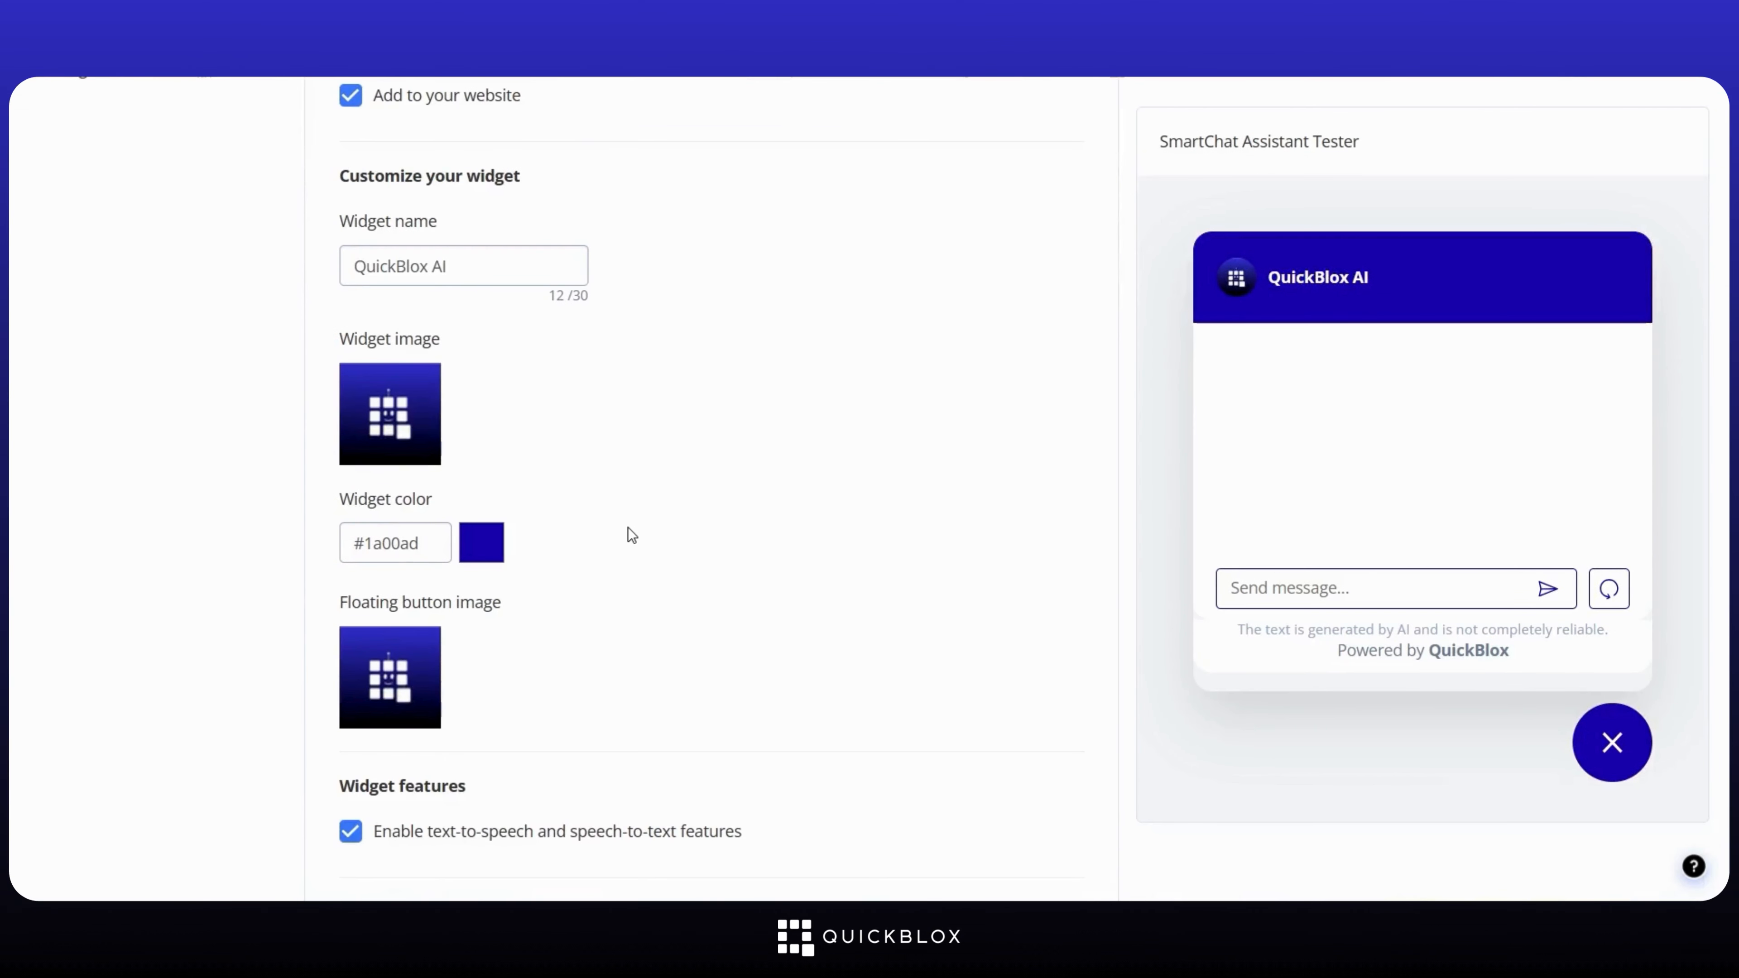
scroll(631, 534, "down", 20)
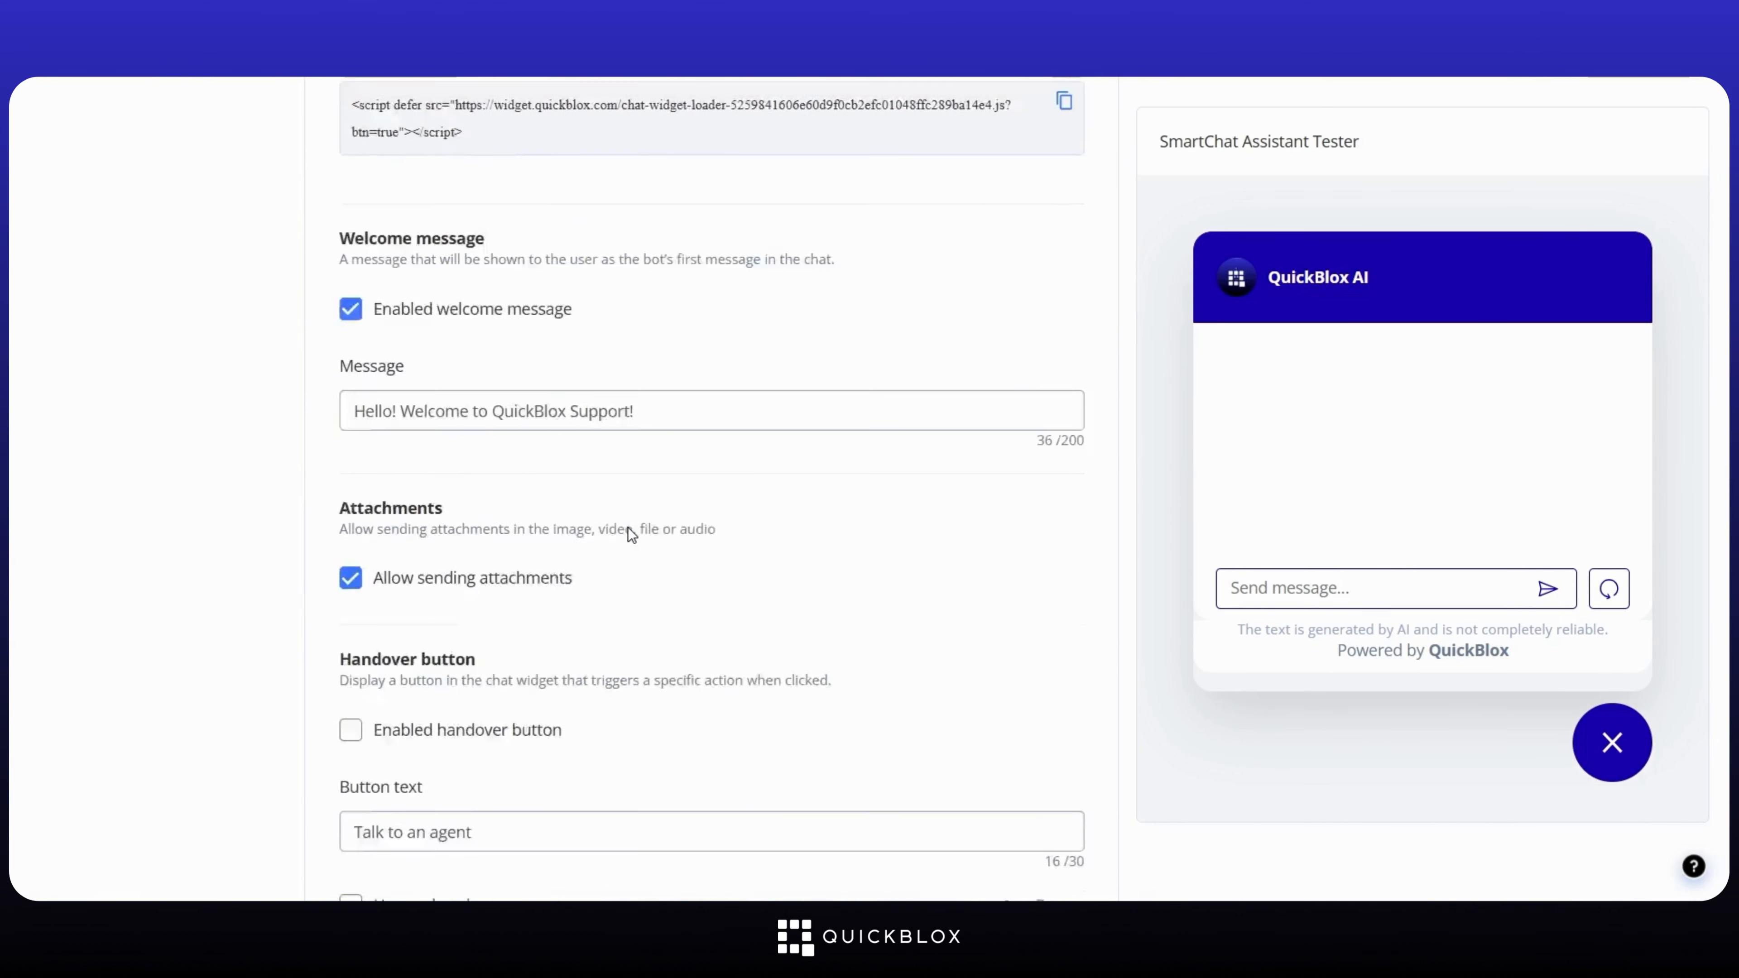
scroll(627, 532, "down", 6)
left_click(350, 324)
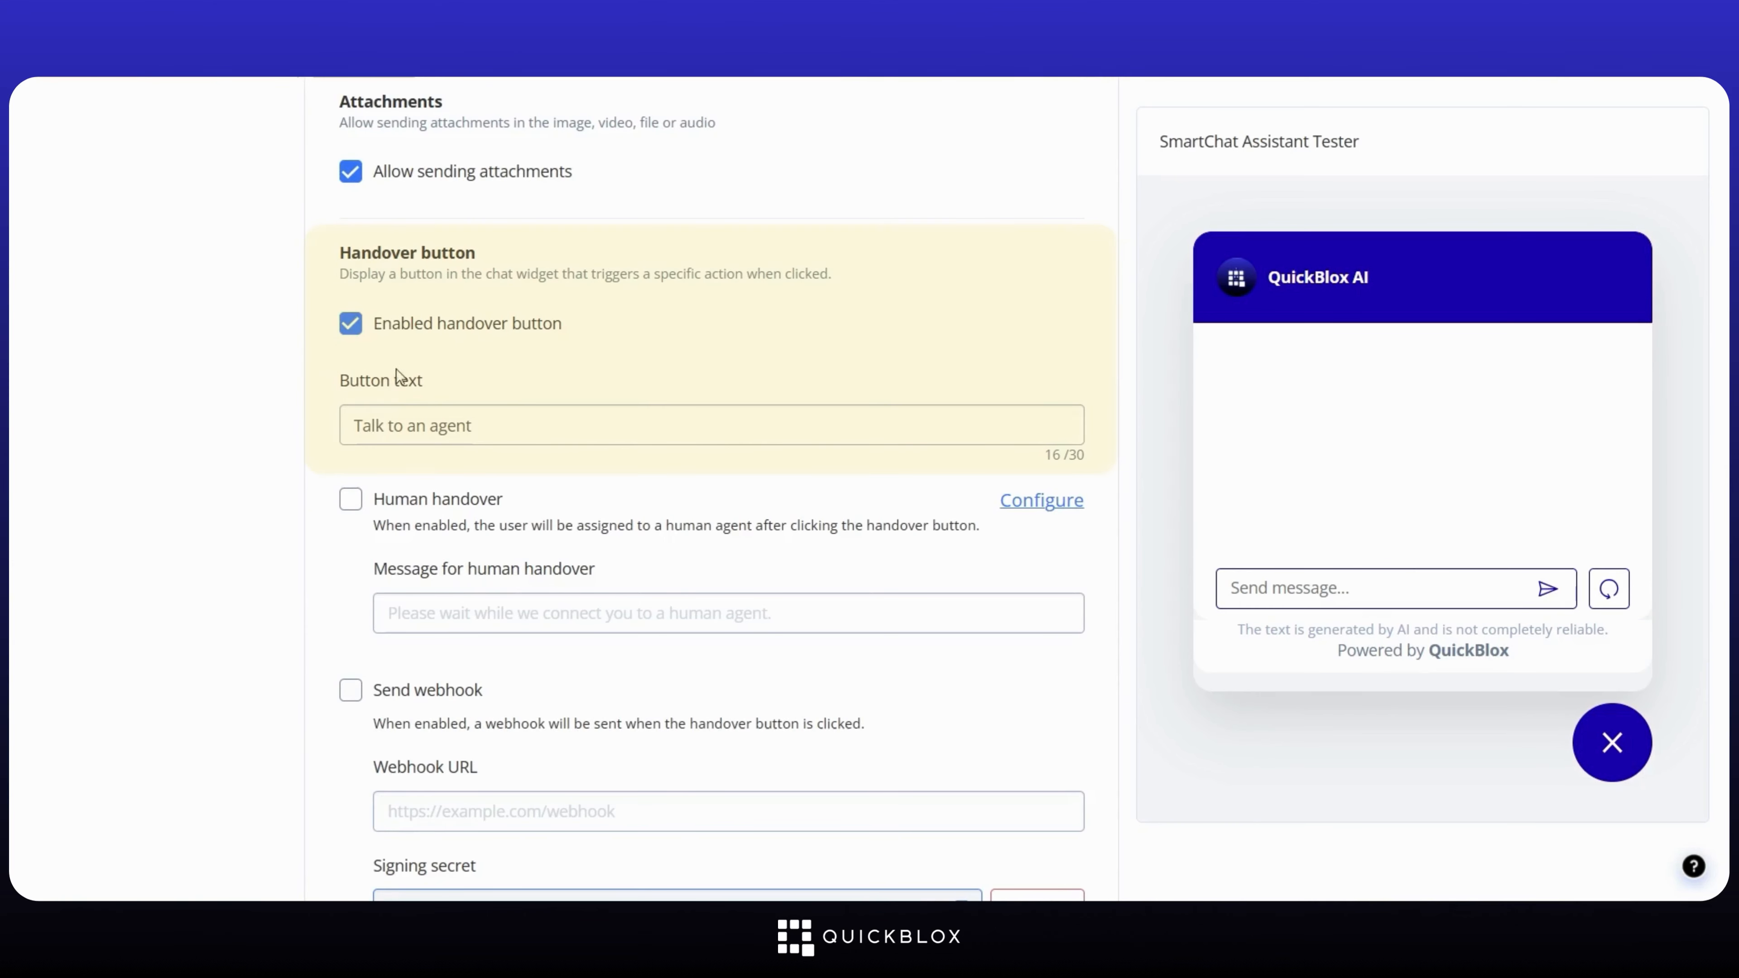
scroll(551, 479, "down", 7)
Step: Save the widget settings and request a human agent from the website chat widget
left_click(924, 737)
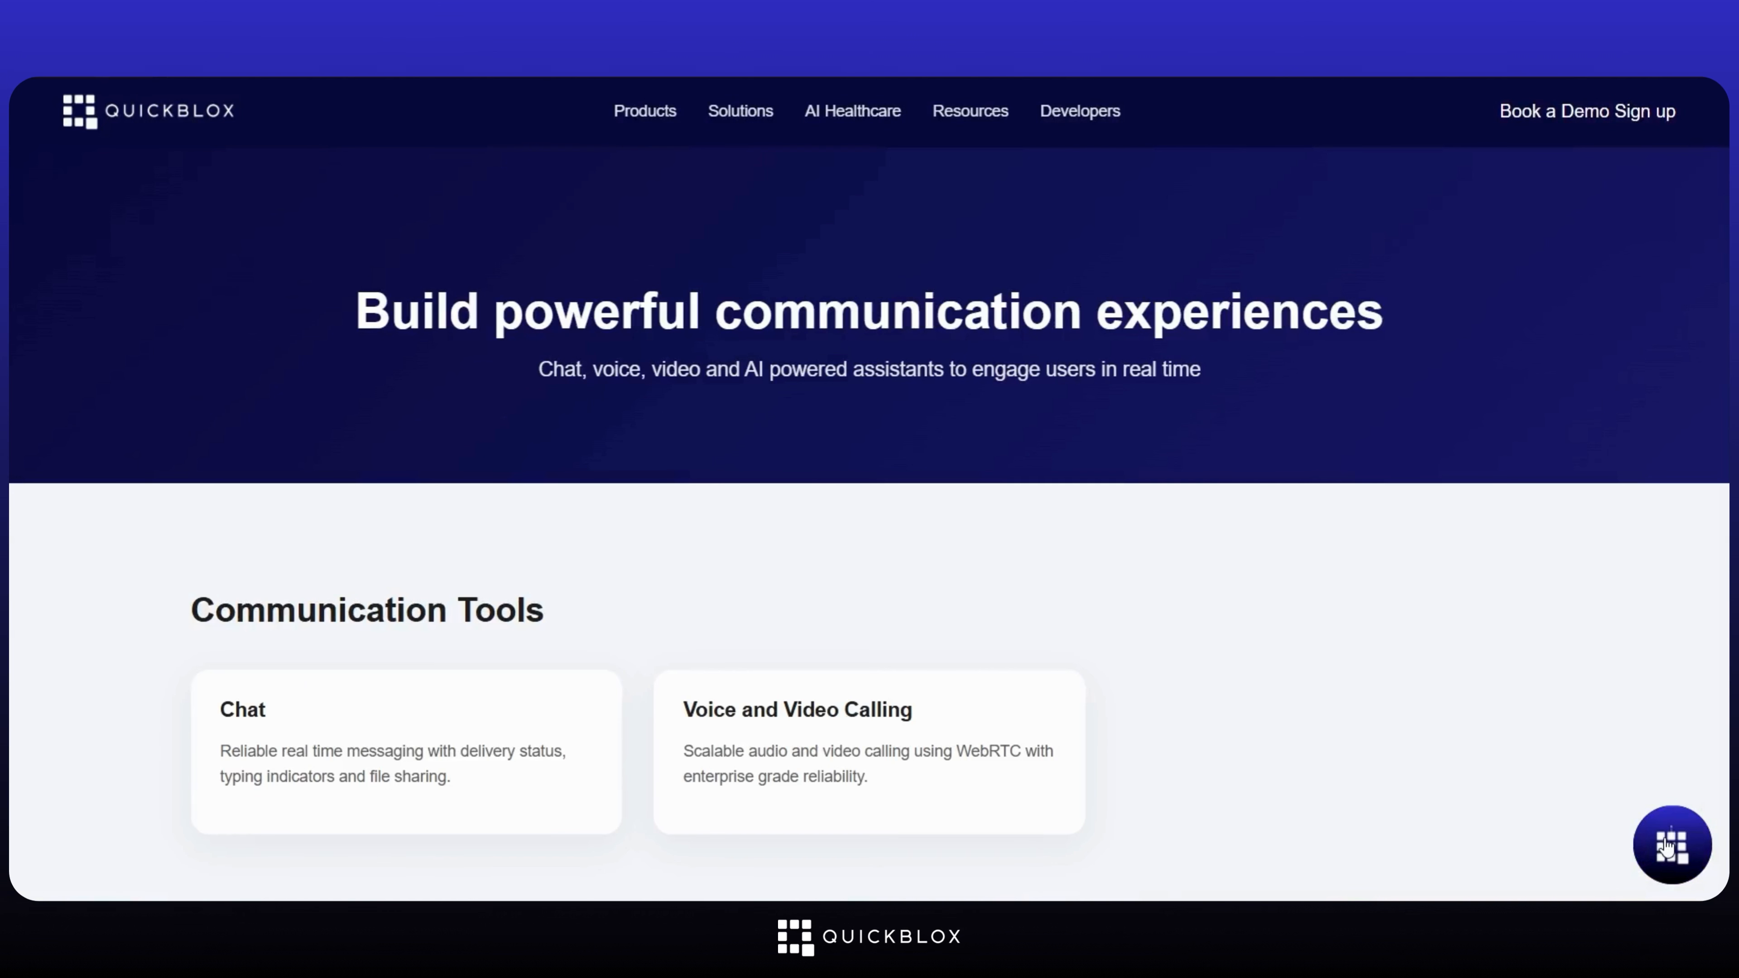
left_click(1671, 844)
left_click(1457, 262)
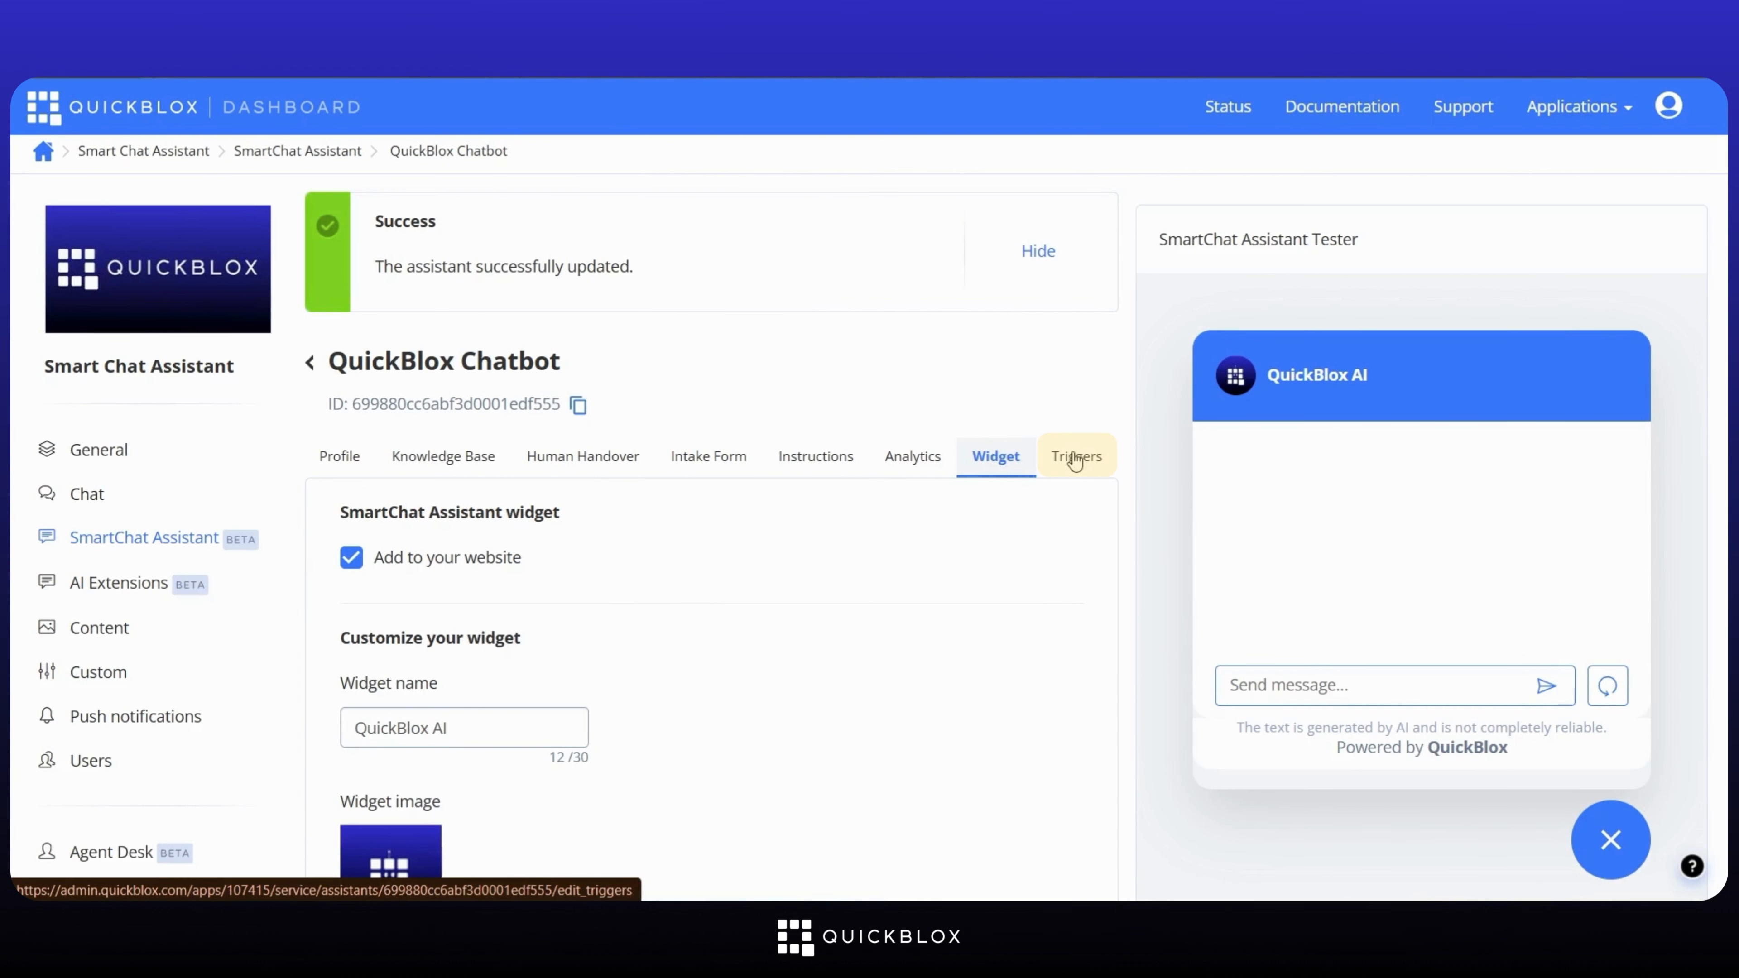
Step: Add a trigger named 'Help user do Human Handover' with a long-conversation live-human description
left_click(1075, 457)
left_click(712, 560)
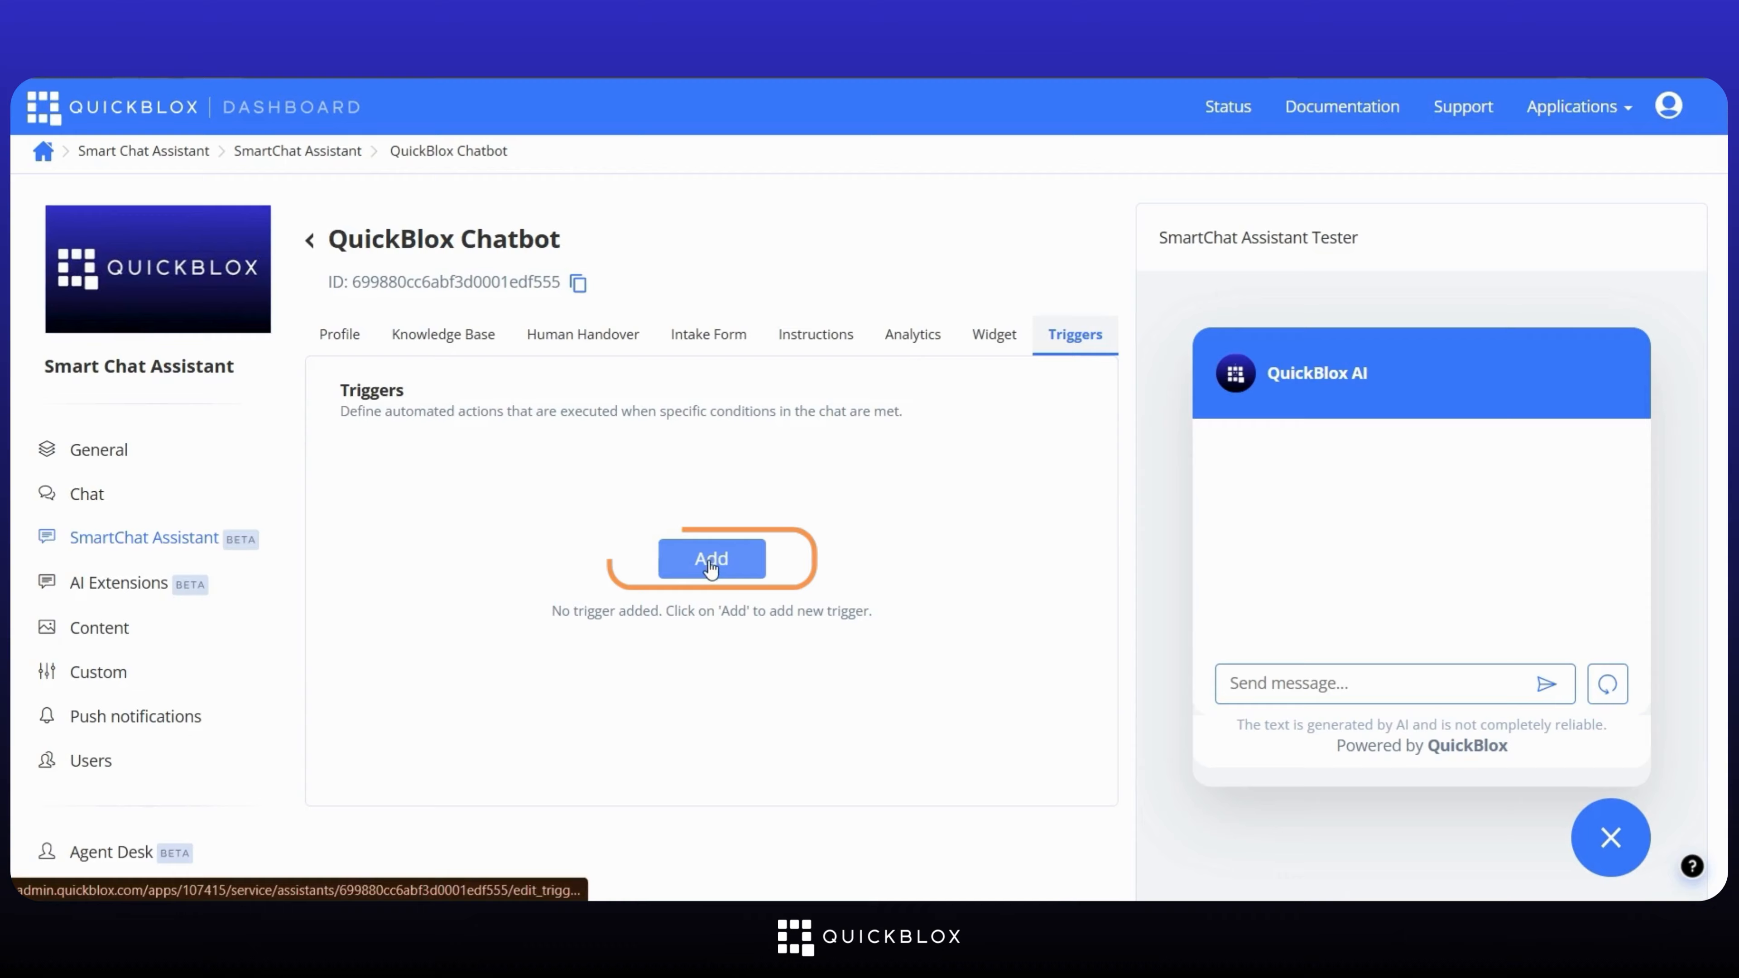
left_click(613, 358)
type("Help user do Human Handover")
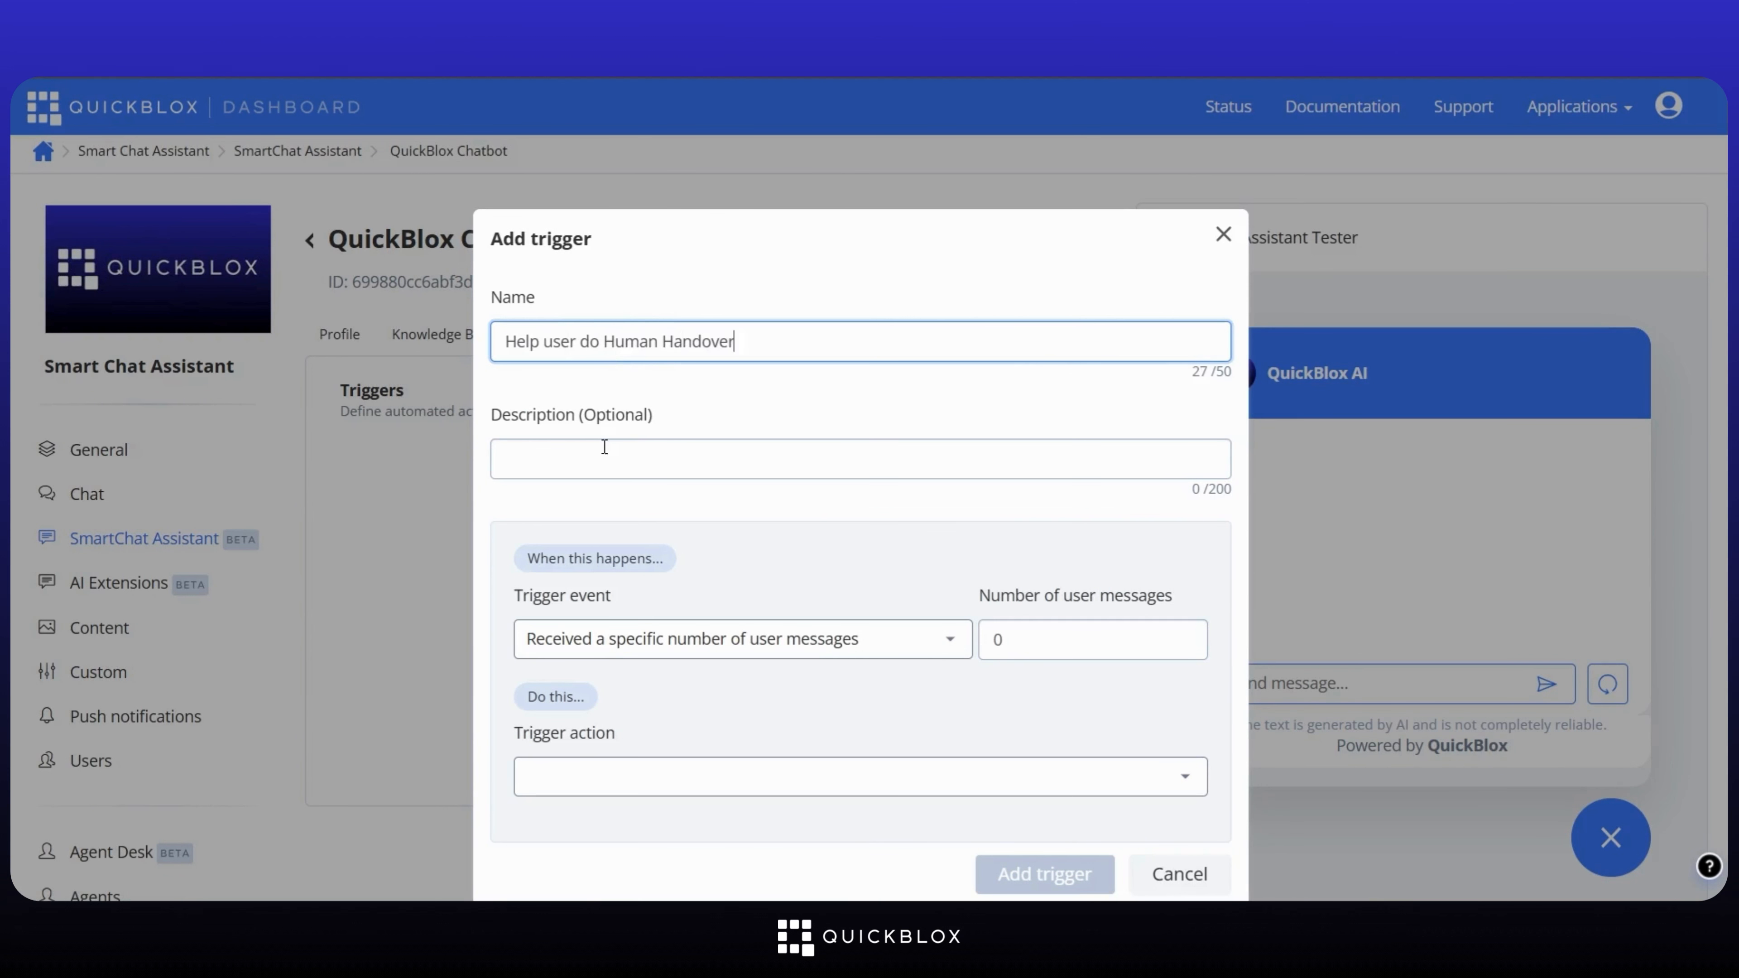
left_click(604, 446)
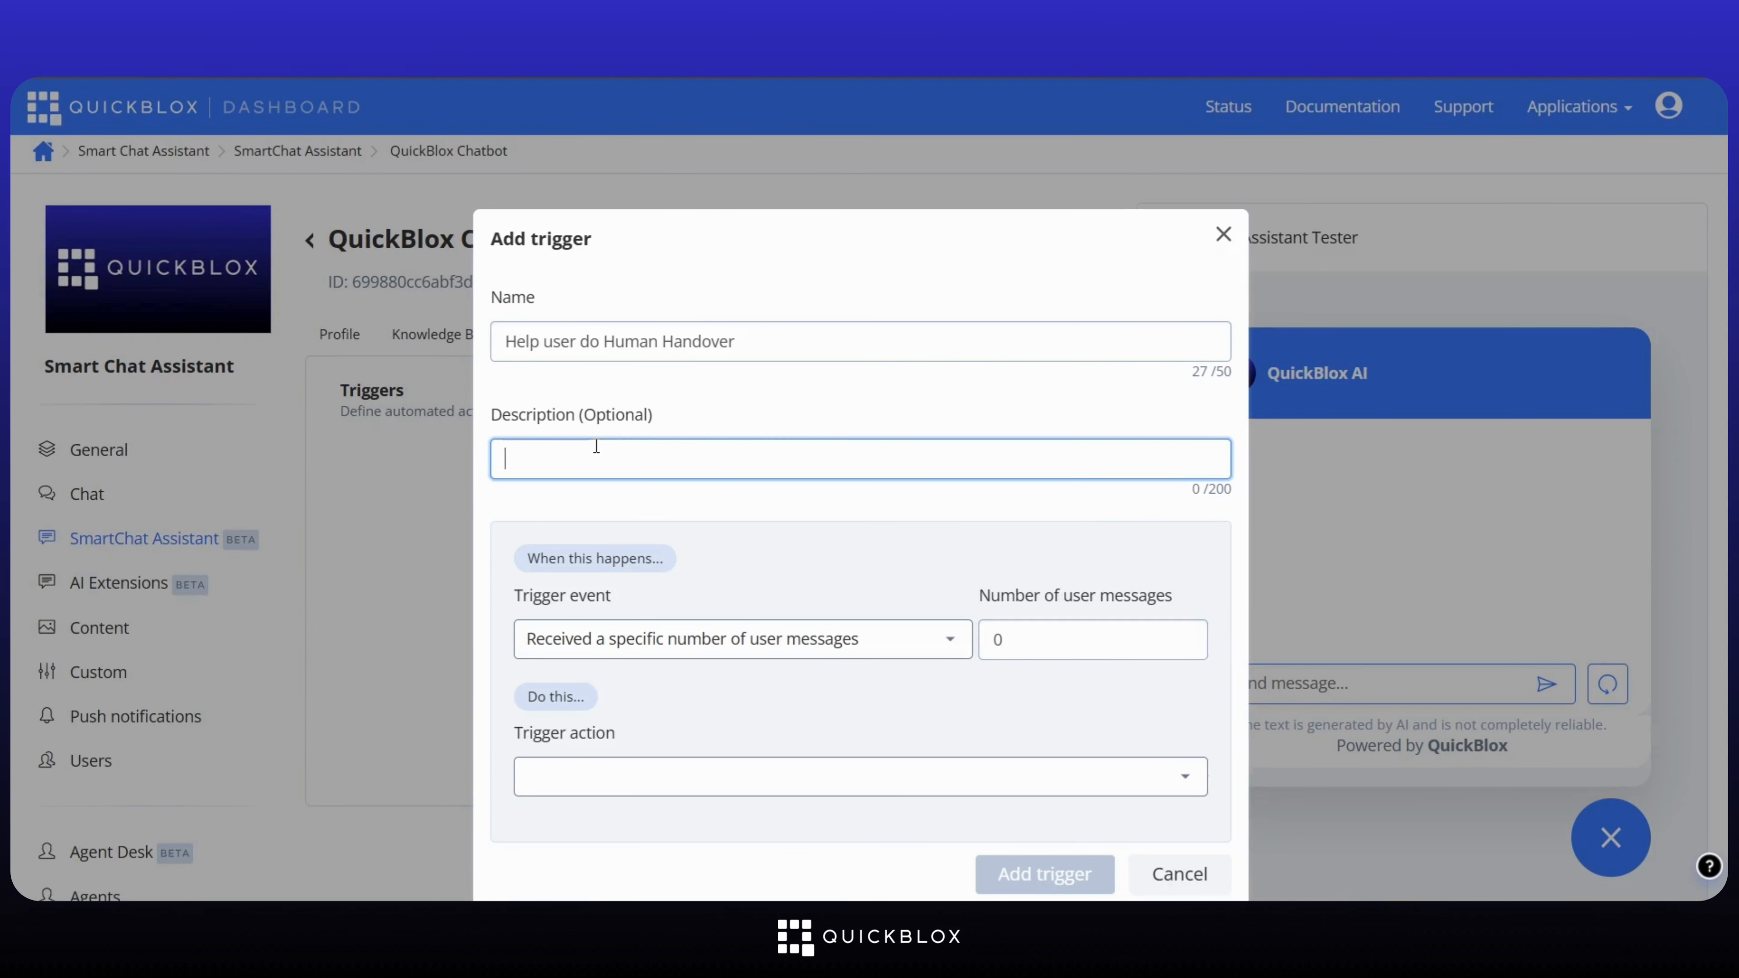
type("Trigger to help user connect to")
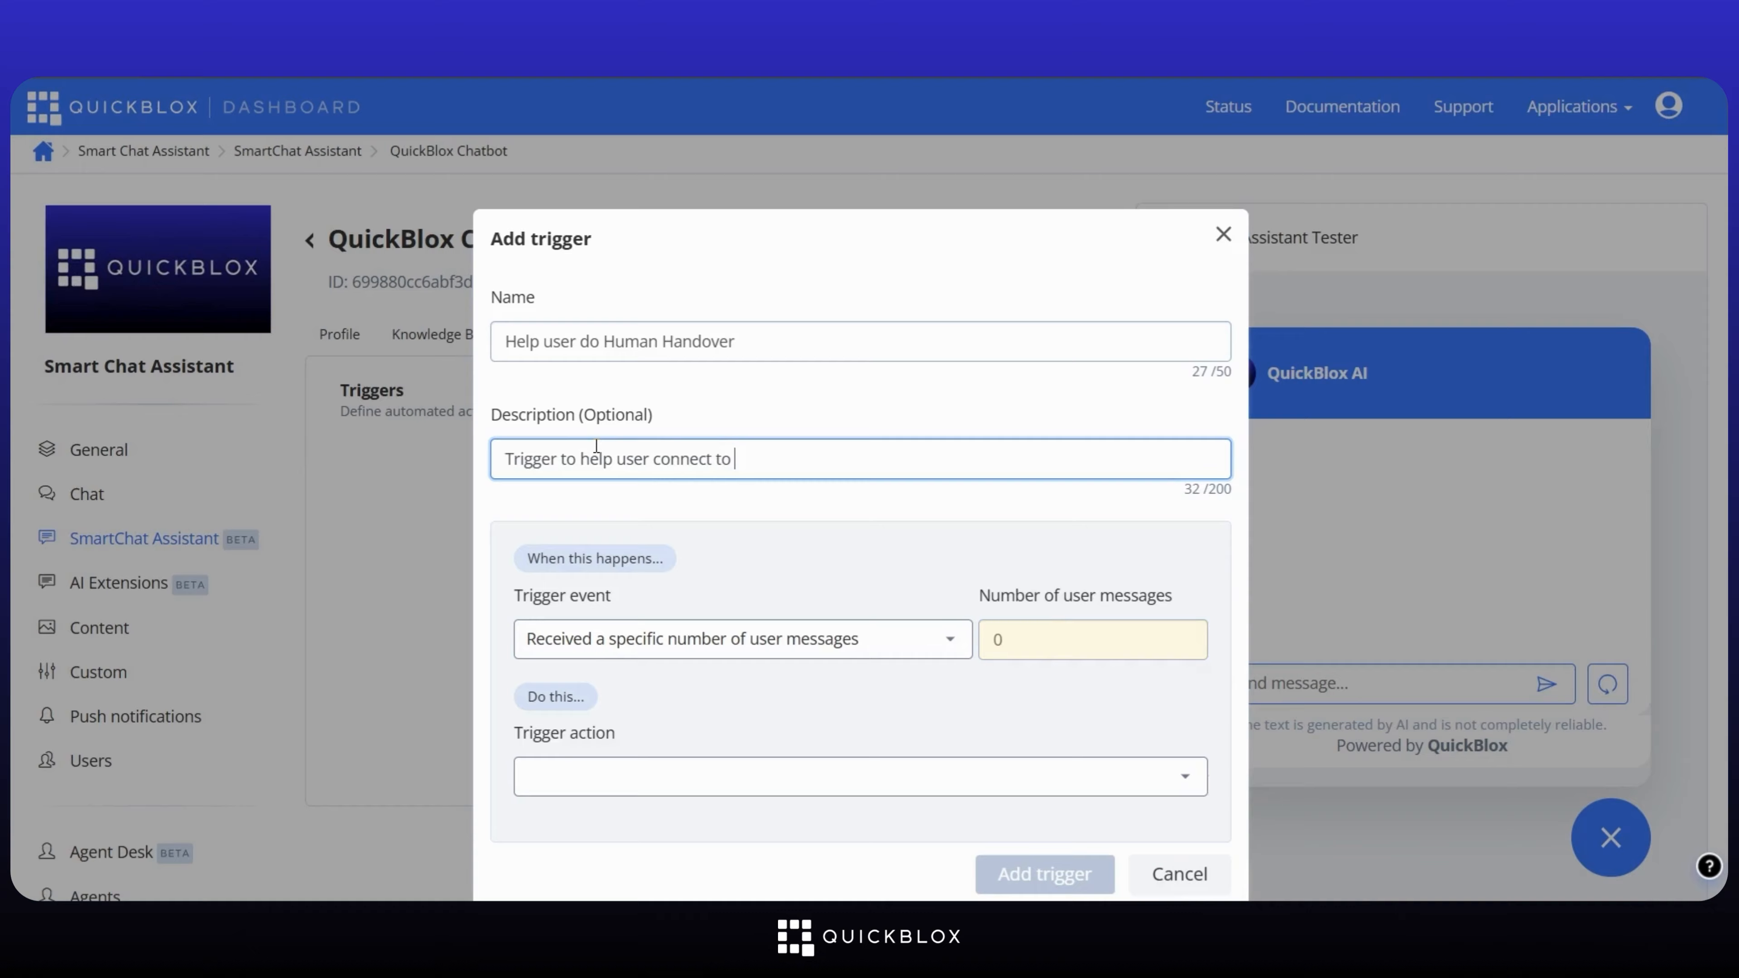
type(" a live human in case o")
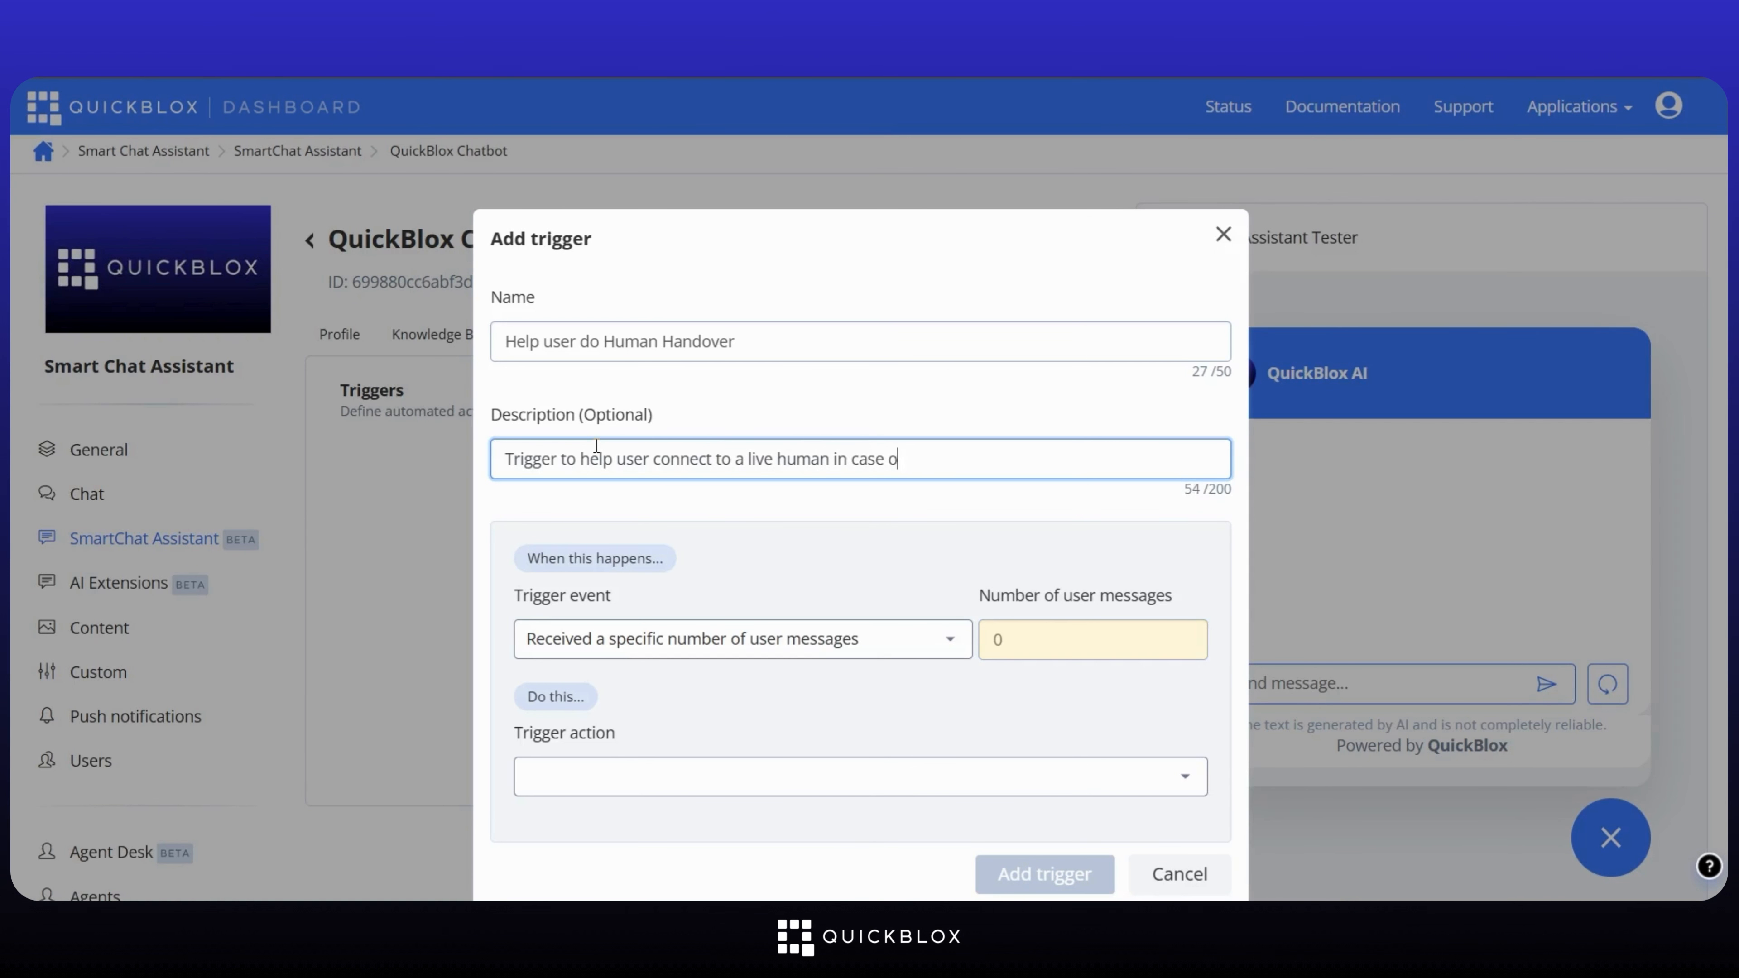
type("f a long conversation")
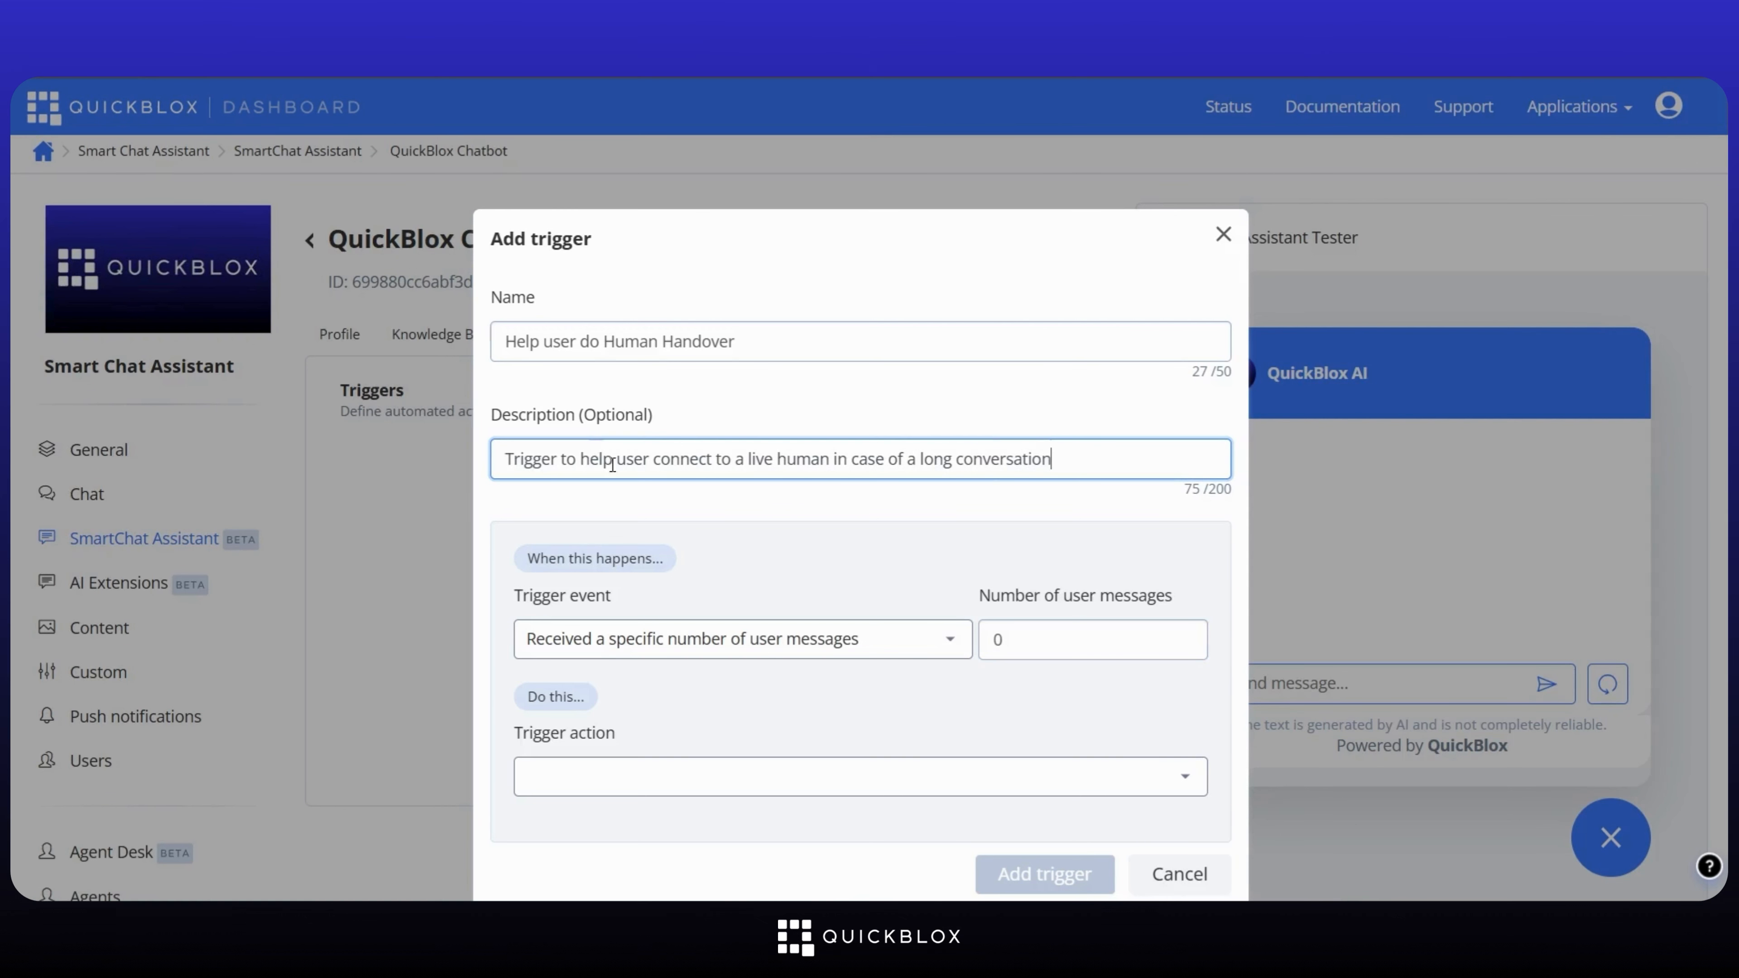
Step: Fire it after 5 user messages, posting a chat message suggesting the connect to an Agent button
left_click(1023, 638)
type("5")
left_click(872, 776)
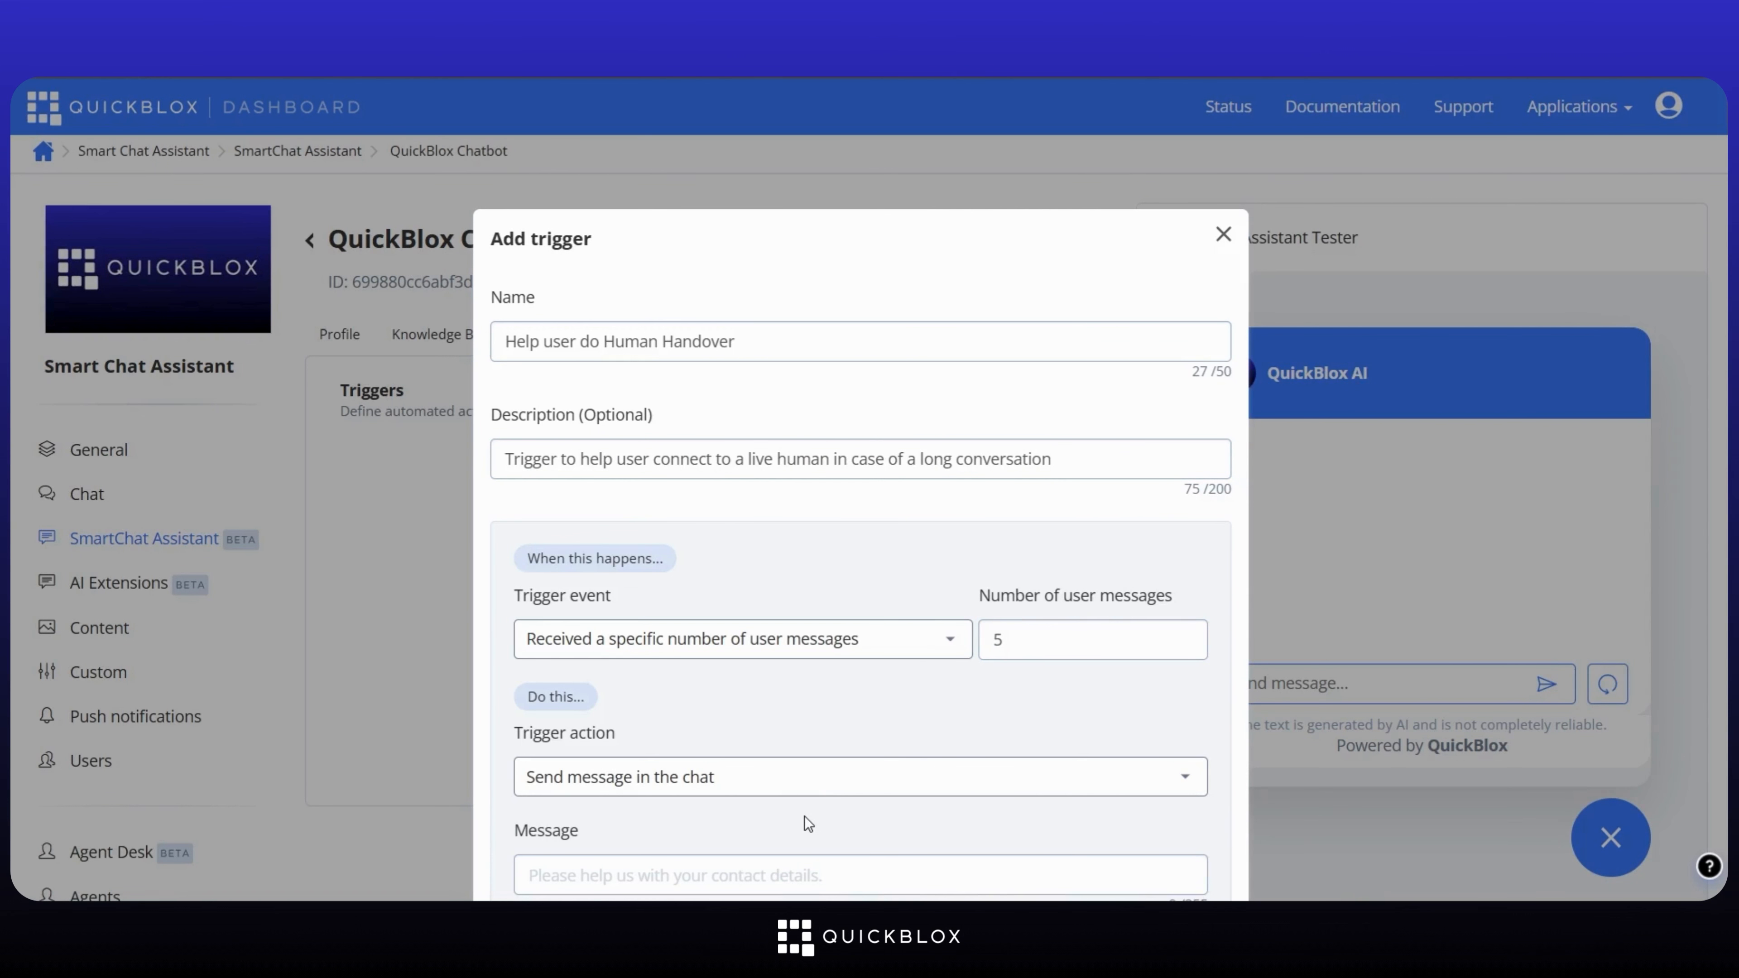
scroll(807, 822, "down", 2)
left_click(733, 749)
type("You may click ")
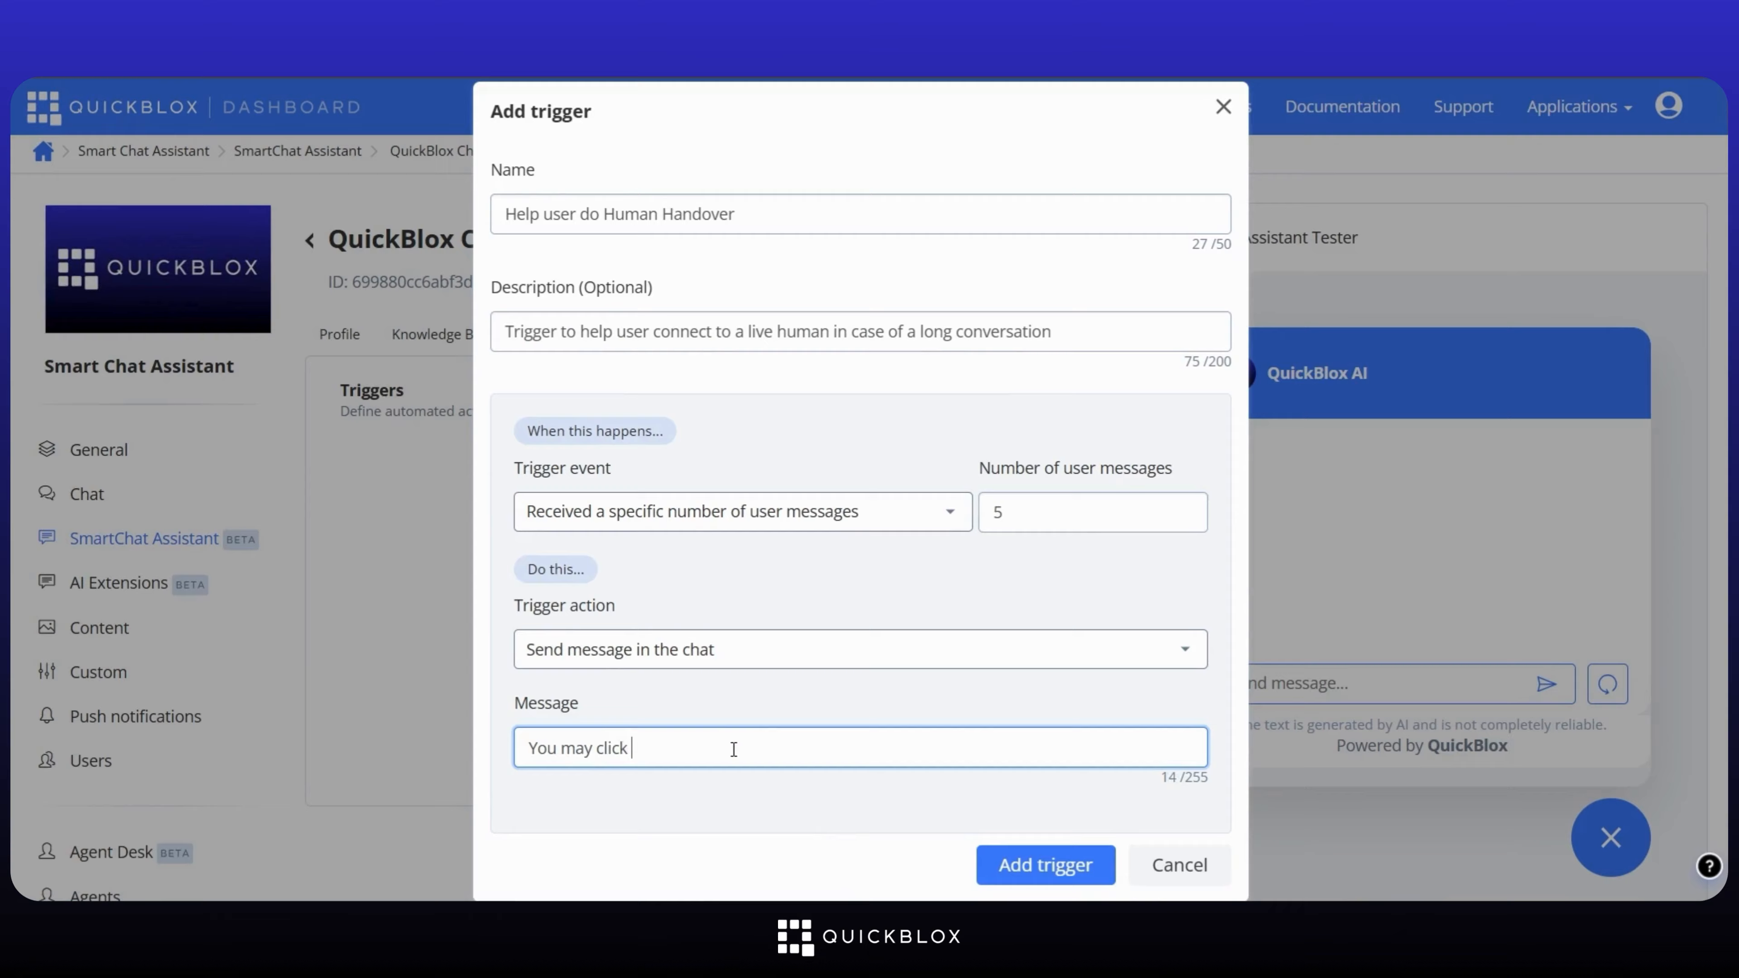
type("on the connect to an Agent button if you are unable to ")
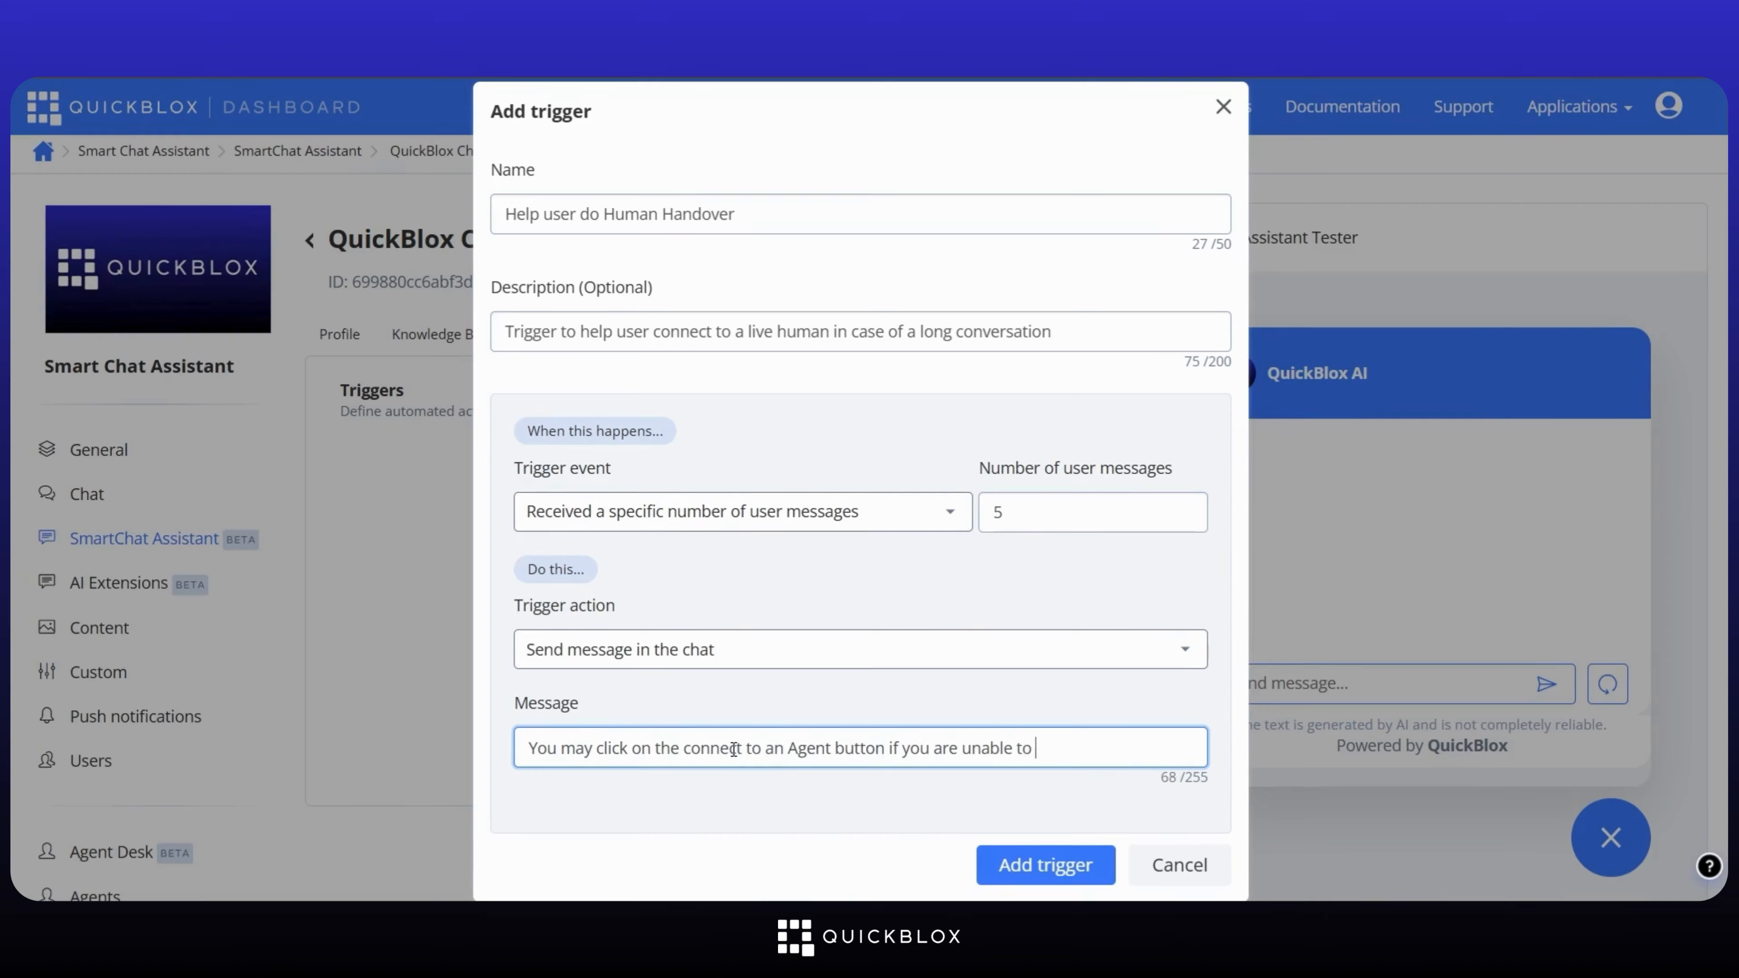
type("find a satisfactory ans")
type("swer")
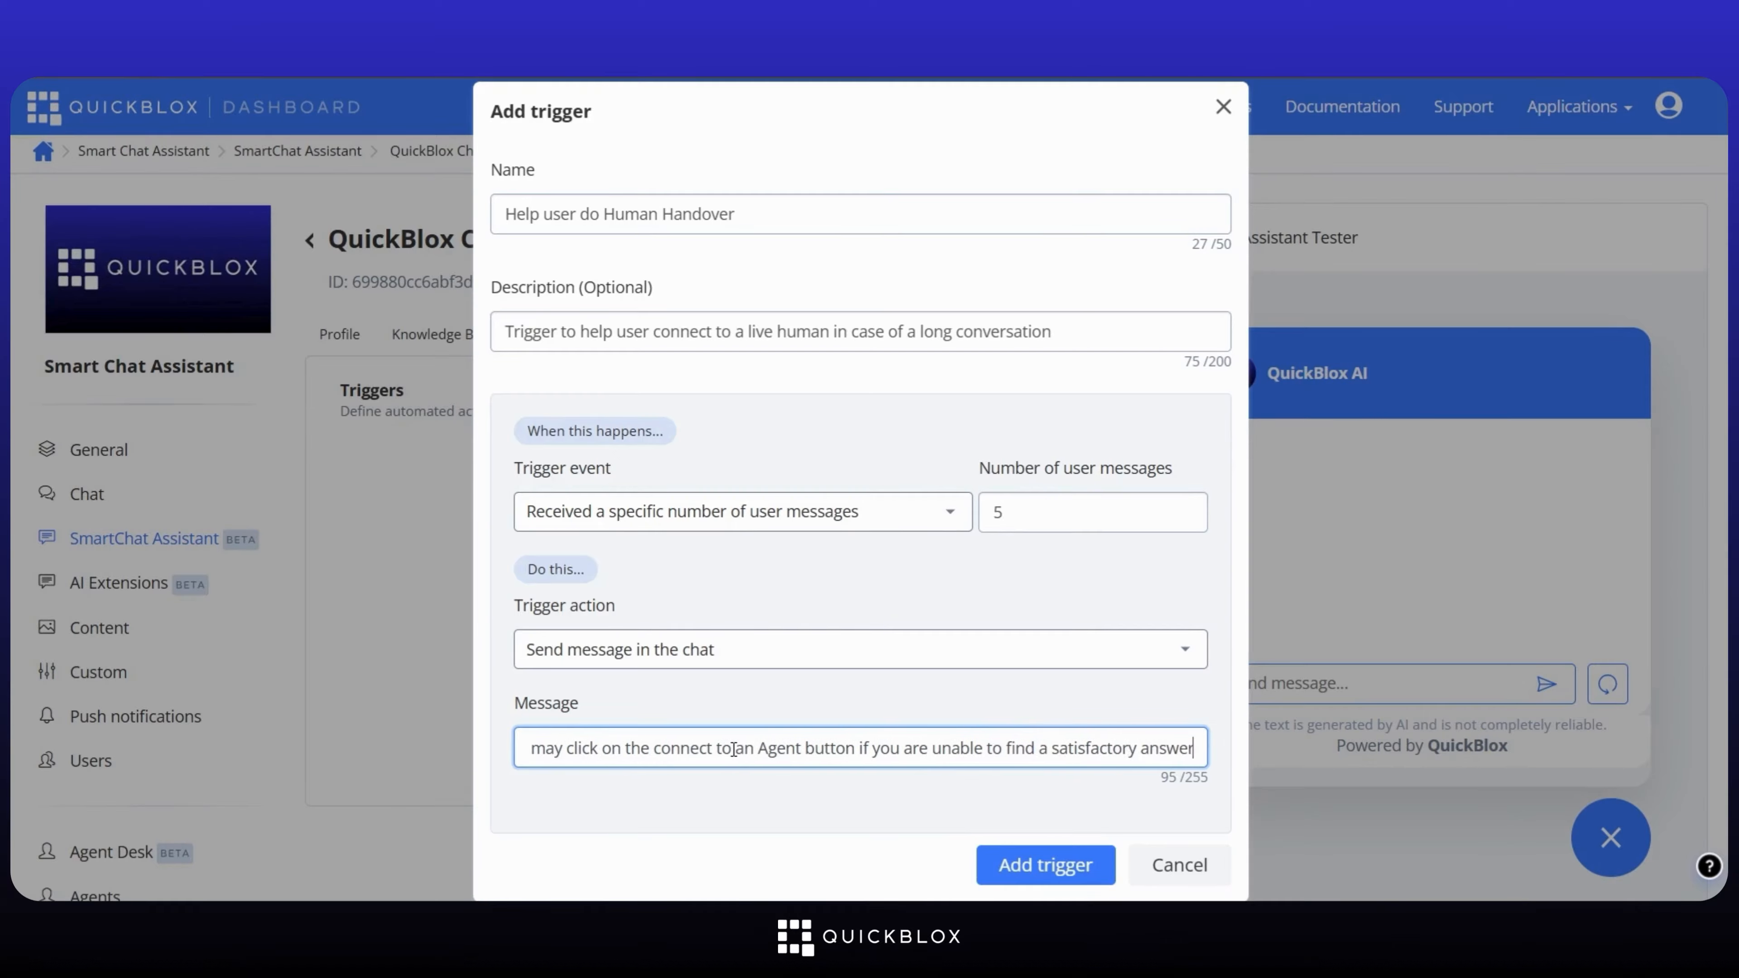
left_click(1024, 865)
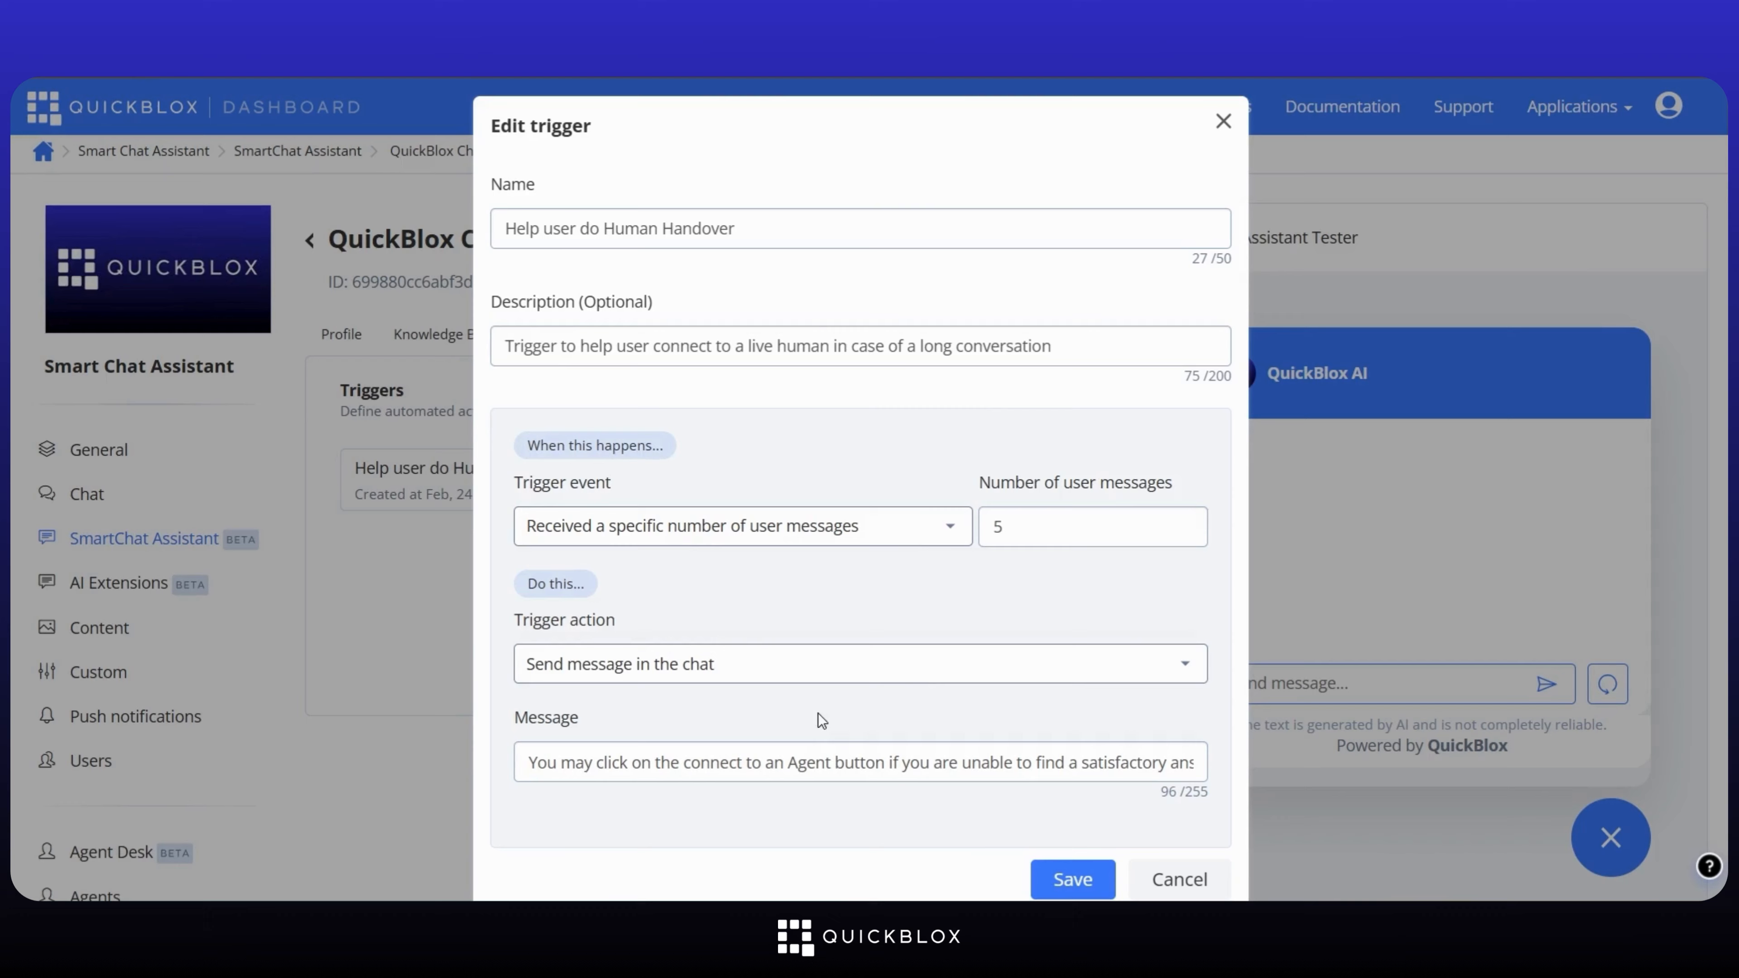
Step: Keep 'Send message in the chat' as the trigger action and save the trigger
left_click(767, 685)
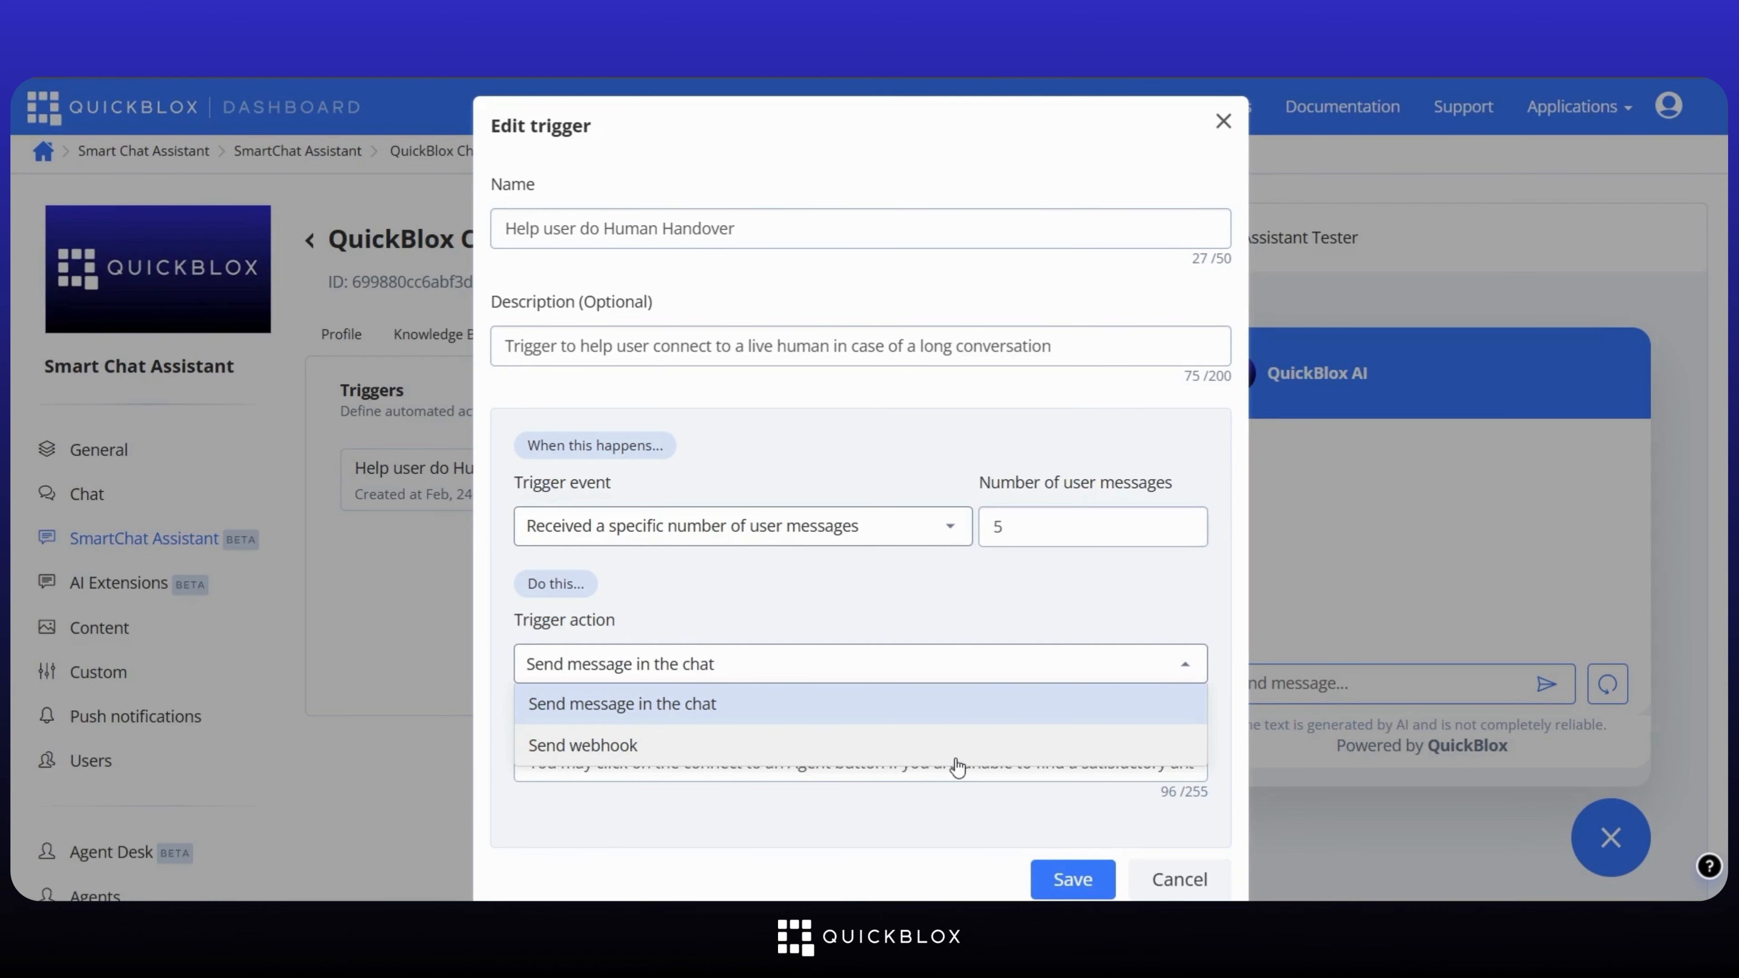
left_click(951, 797)
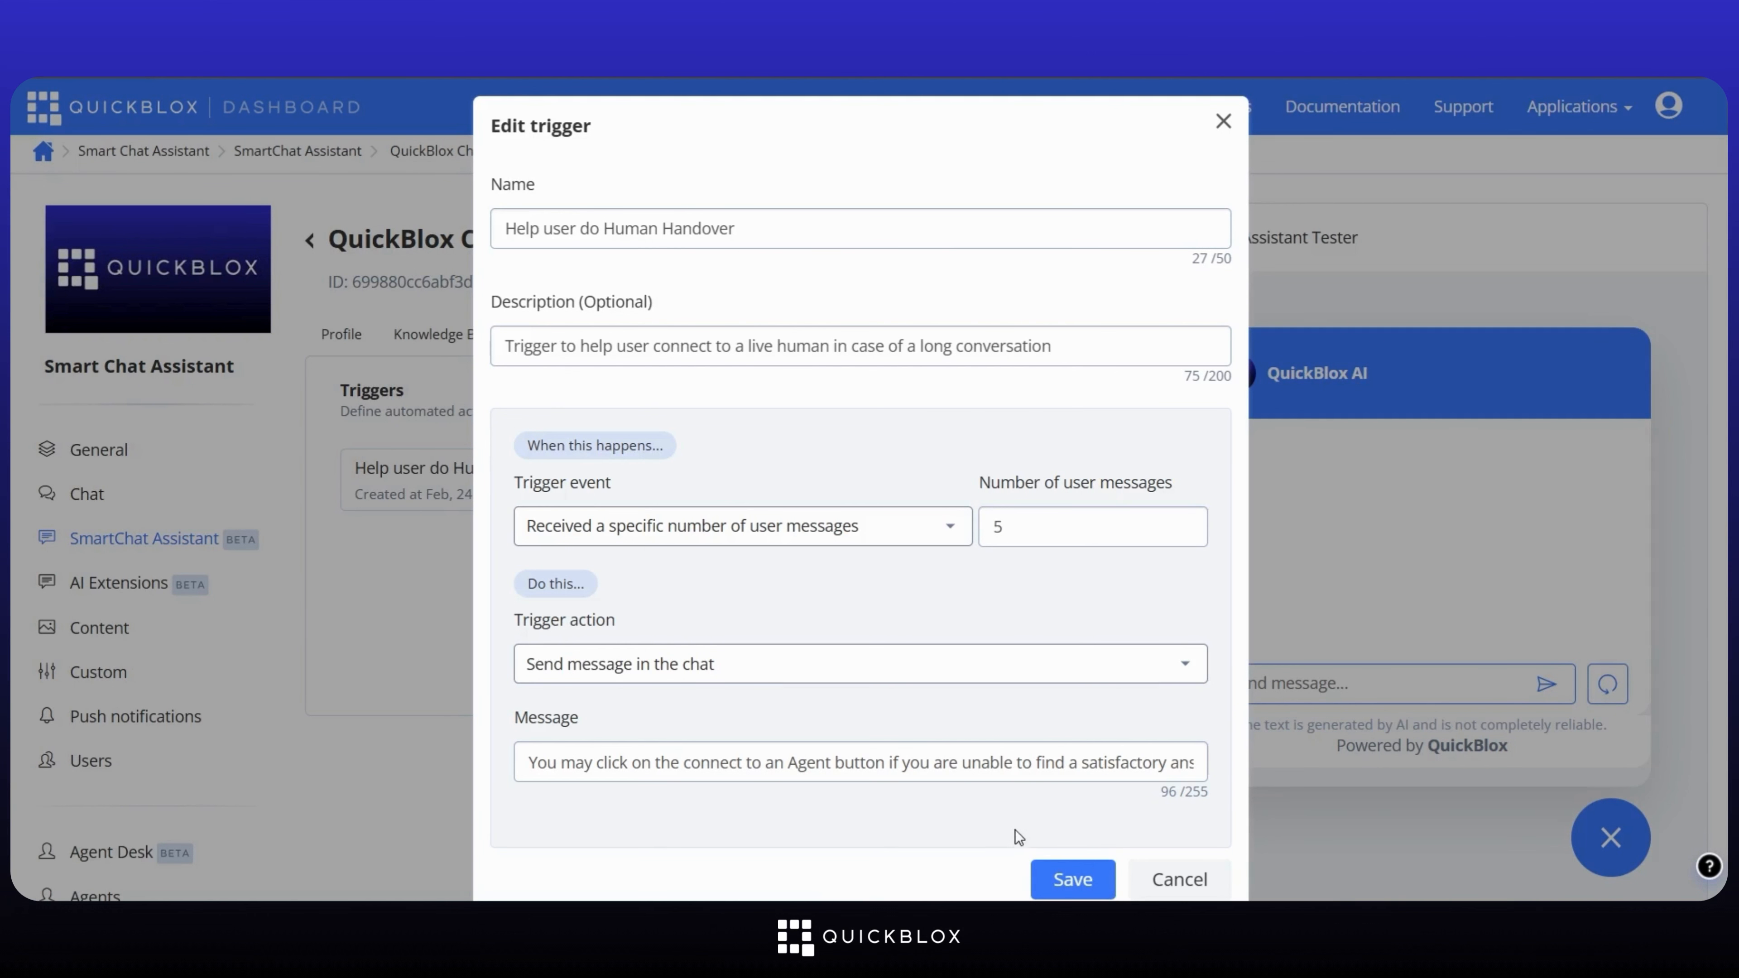
left_click(1059, 885)
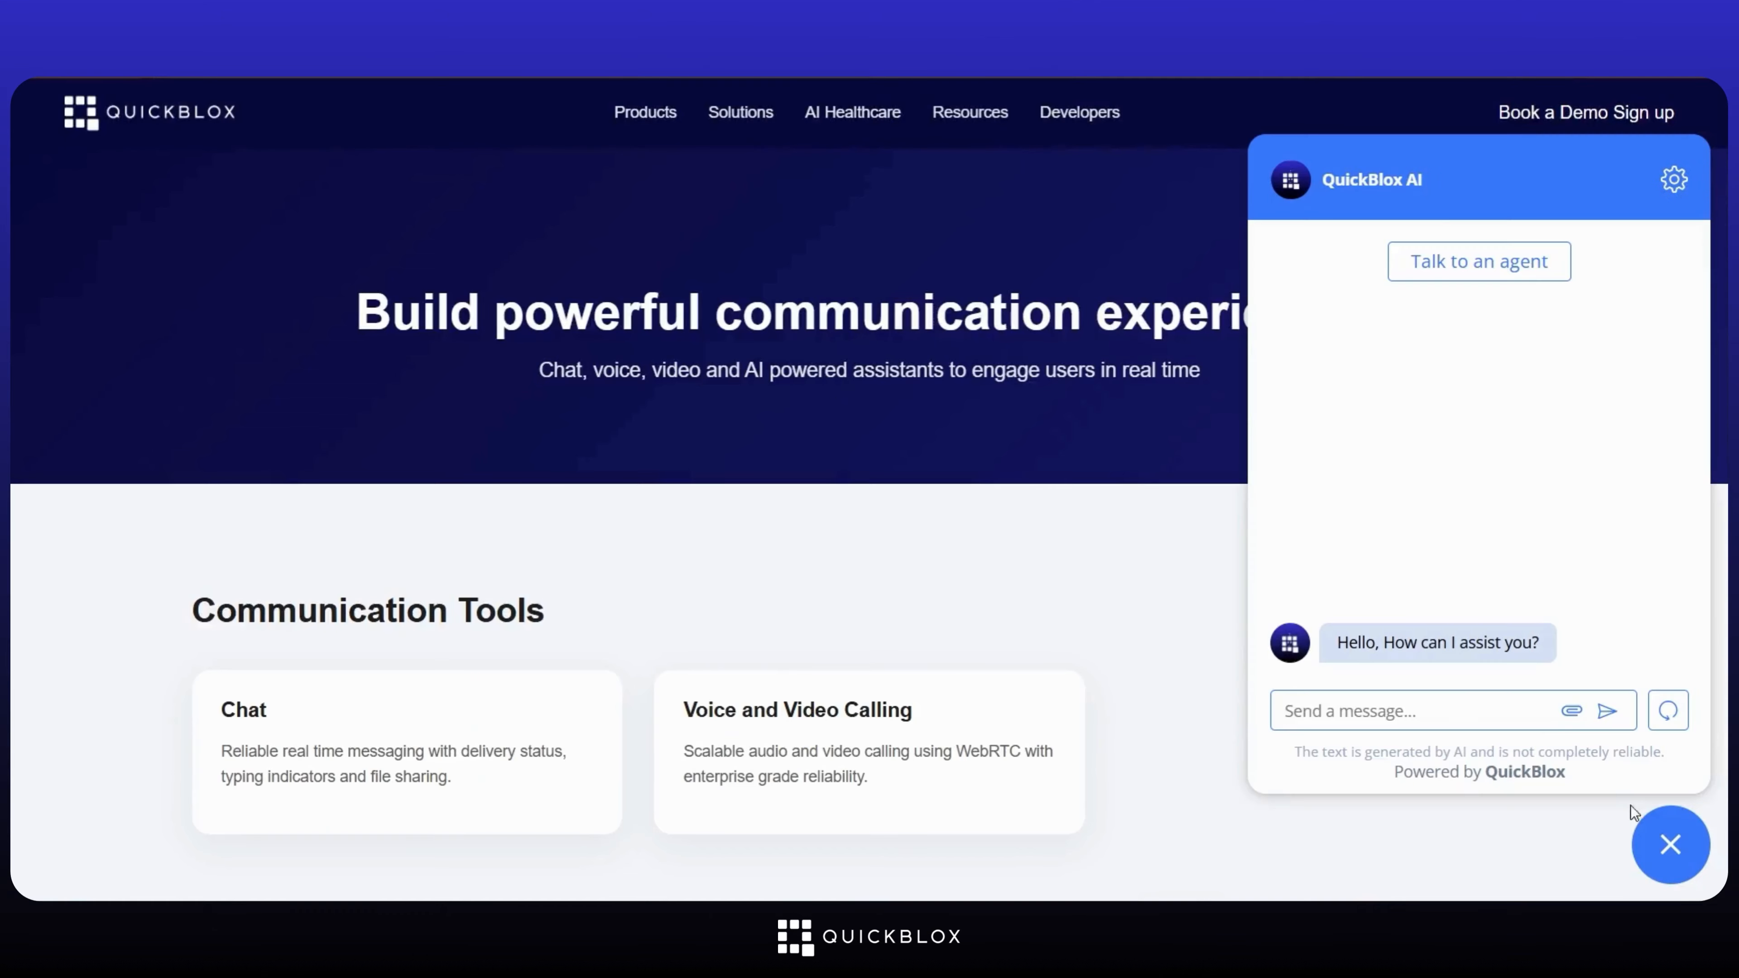
Step: Greet the bot, then ask how to enable human handover and how to add it to a website
type("Hello can you help me?")
key("Return")
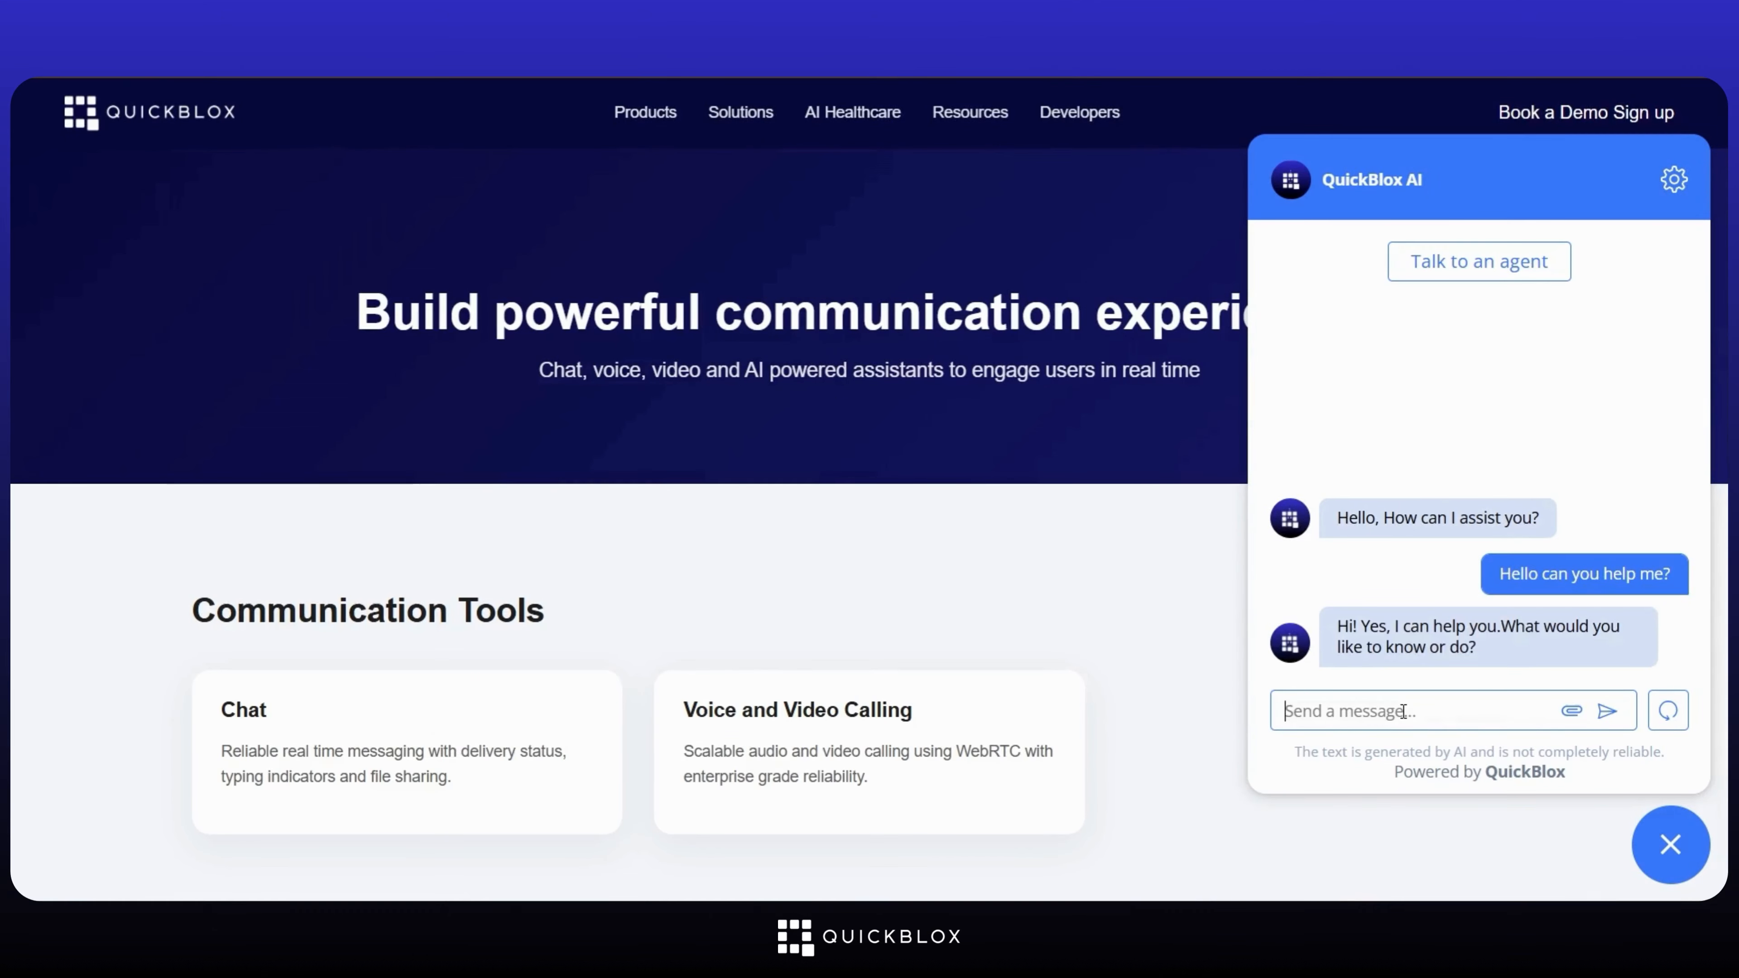
type("I would like to know how to enable human handover")
key("Return")
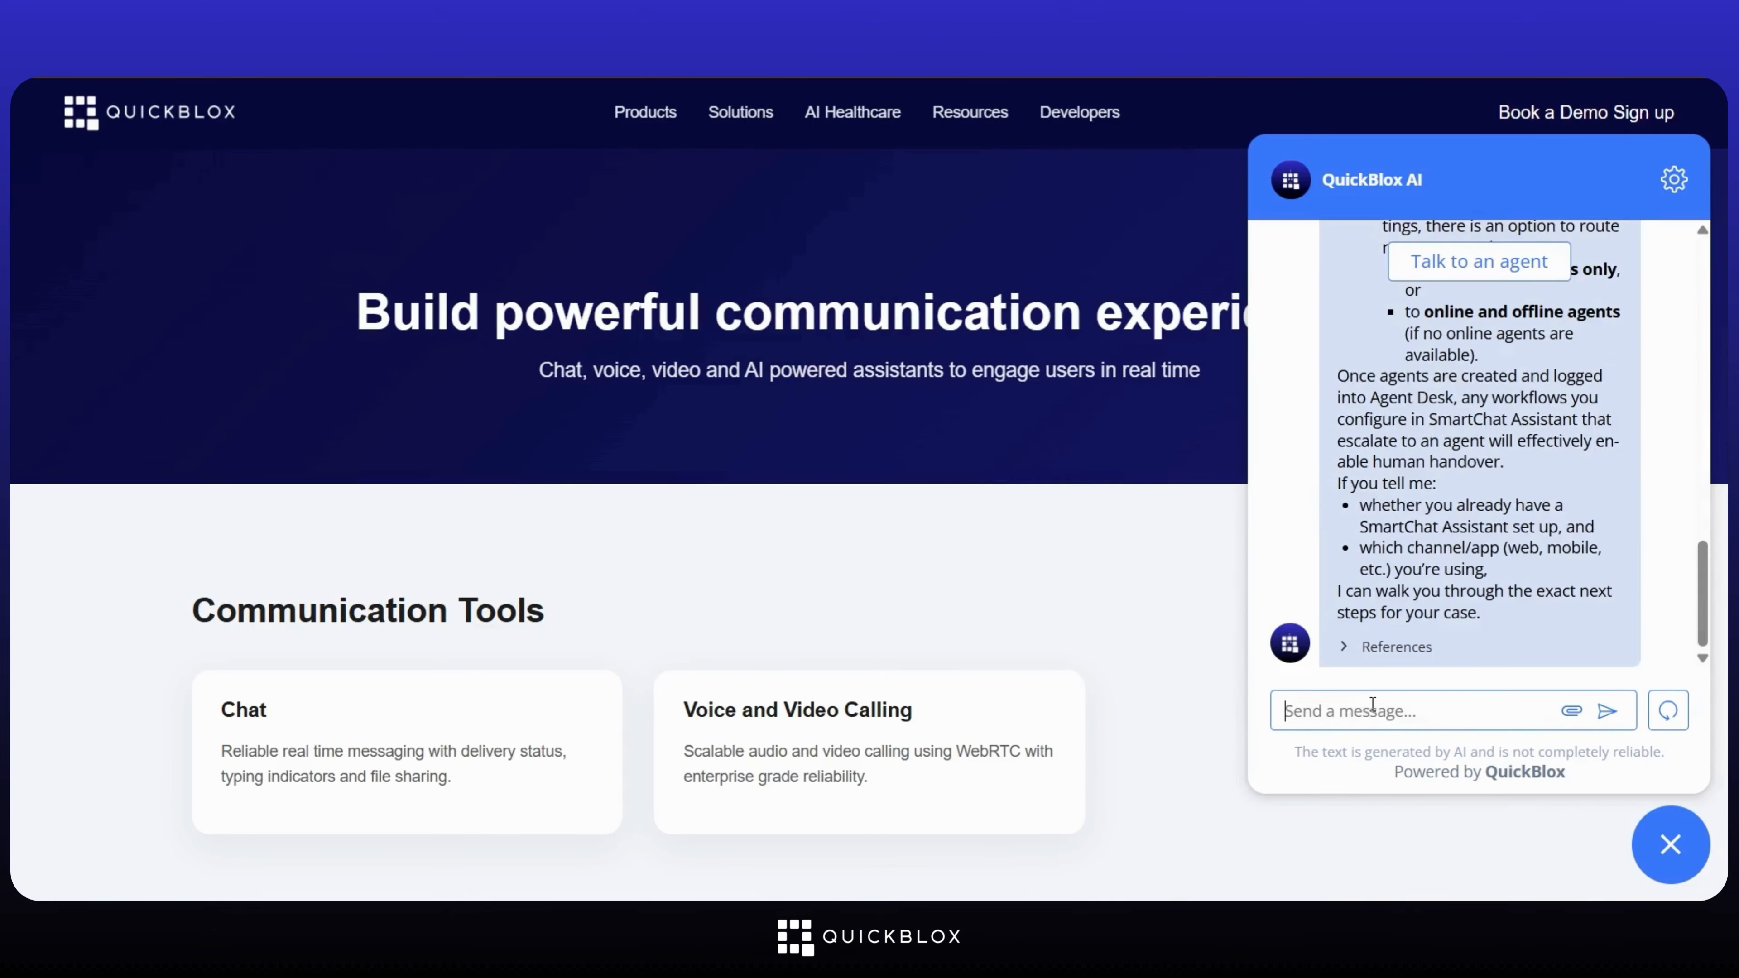
type("Okay, An")
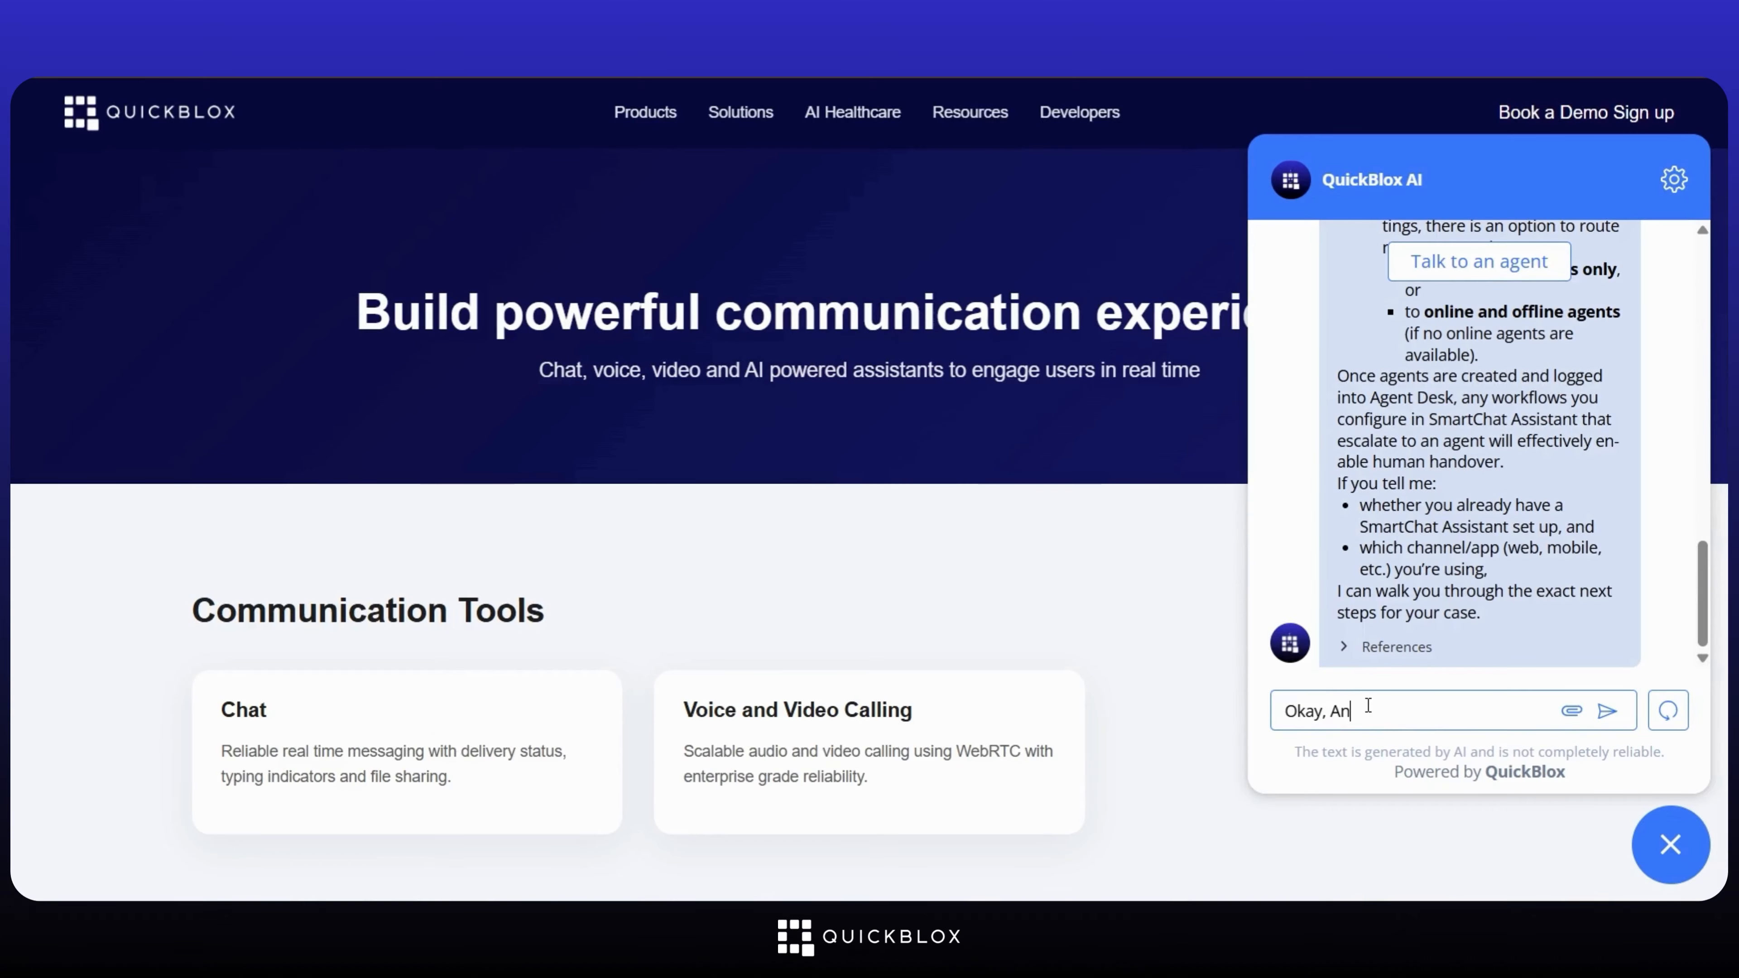
type("d how can I add it to my website?")
key("Return")
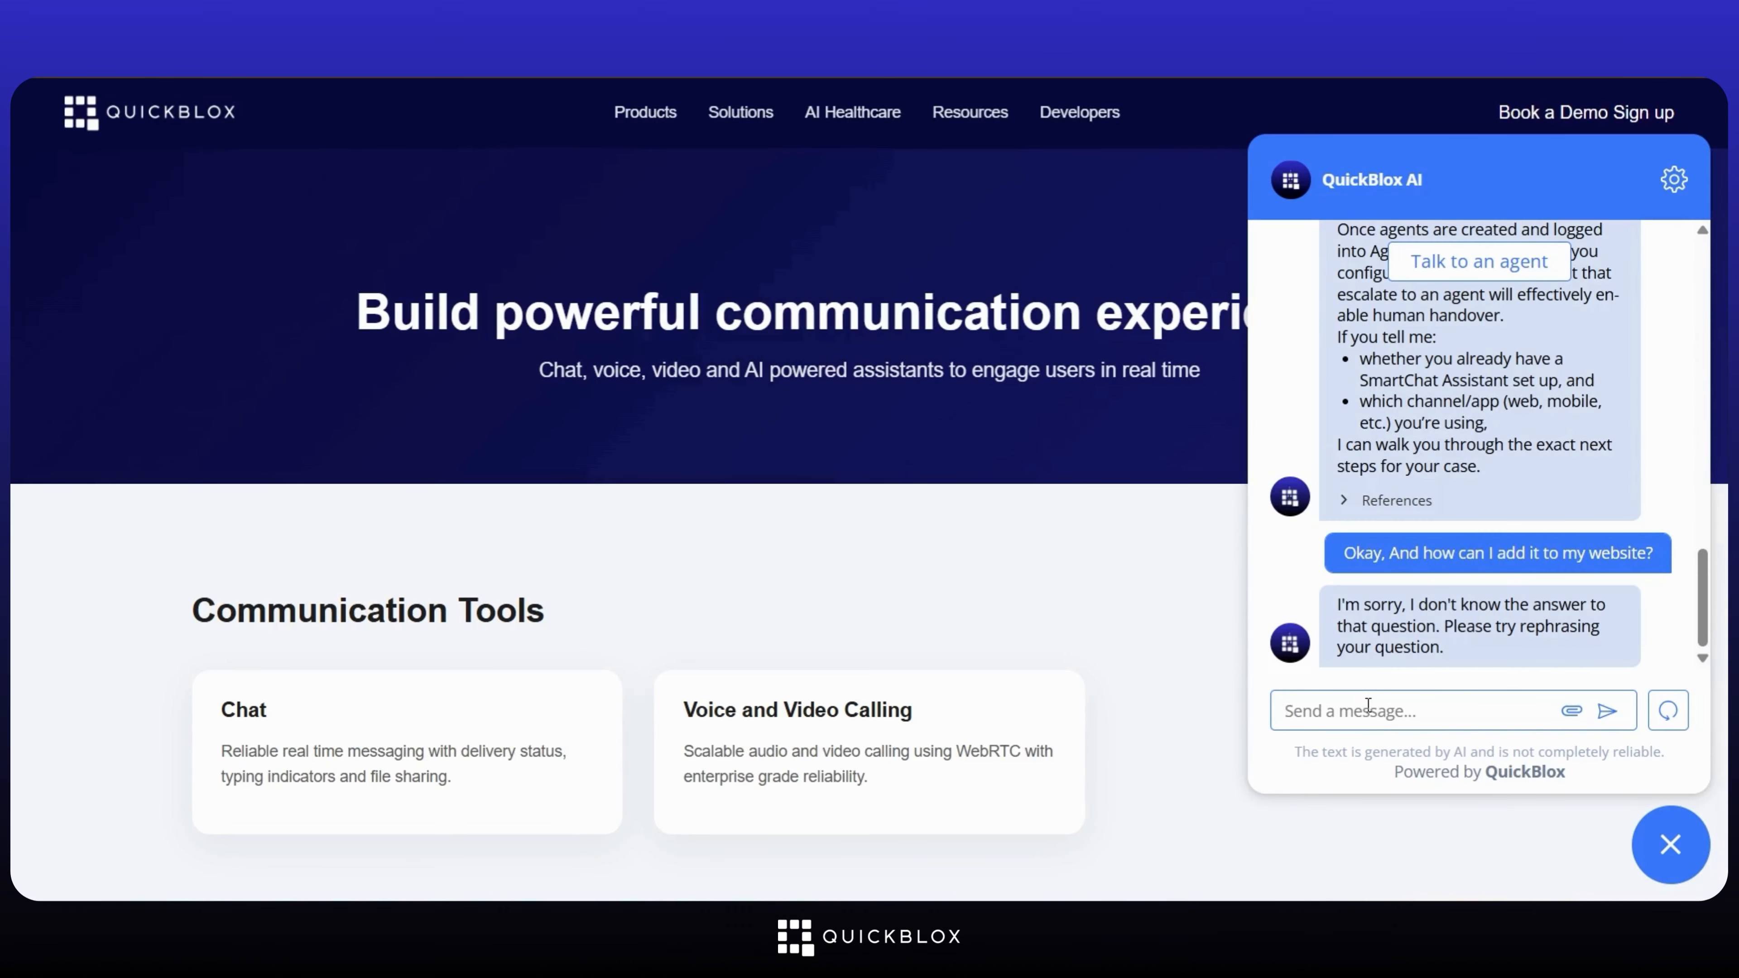
Step: Ask whether a no-code AI chatbot is possible, then request connection to a Live Agent
type("Okay, can I make a No")
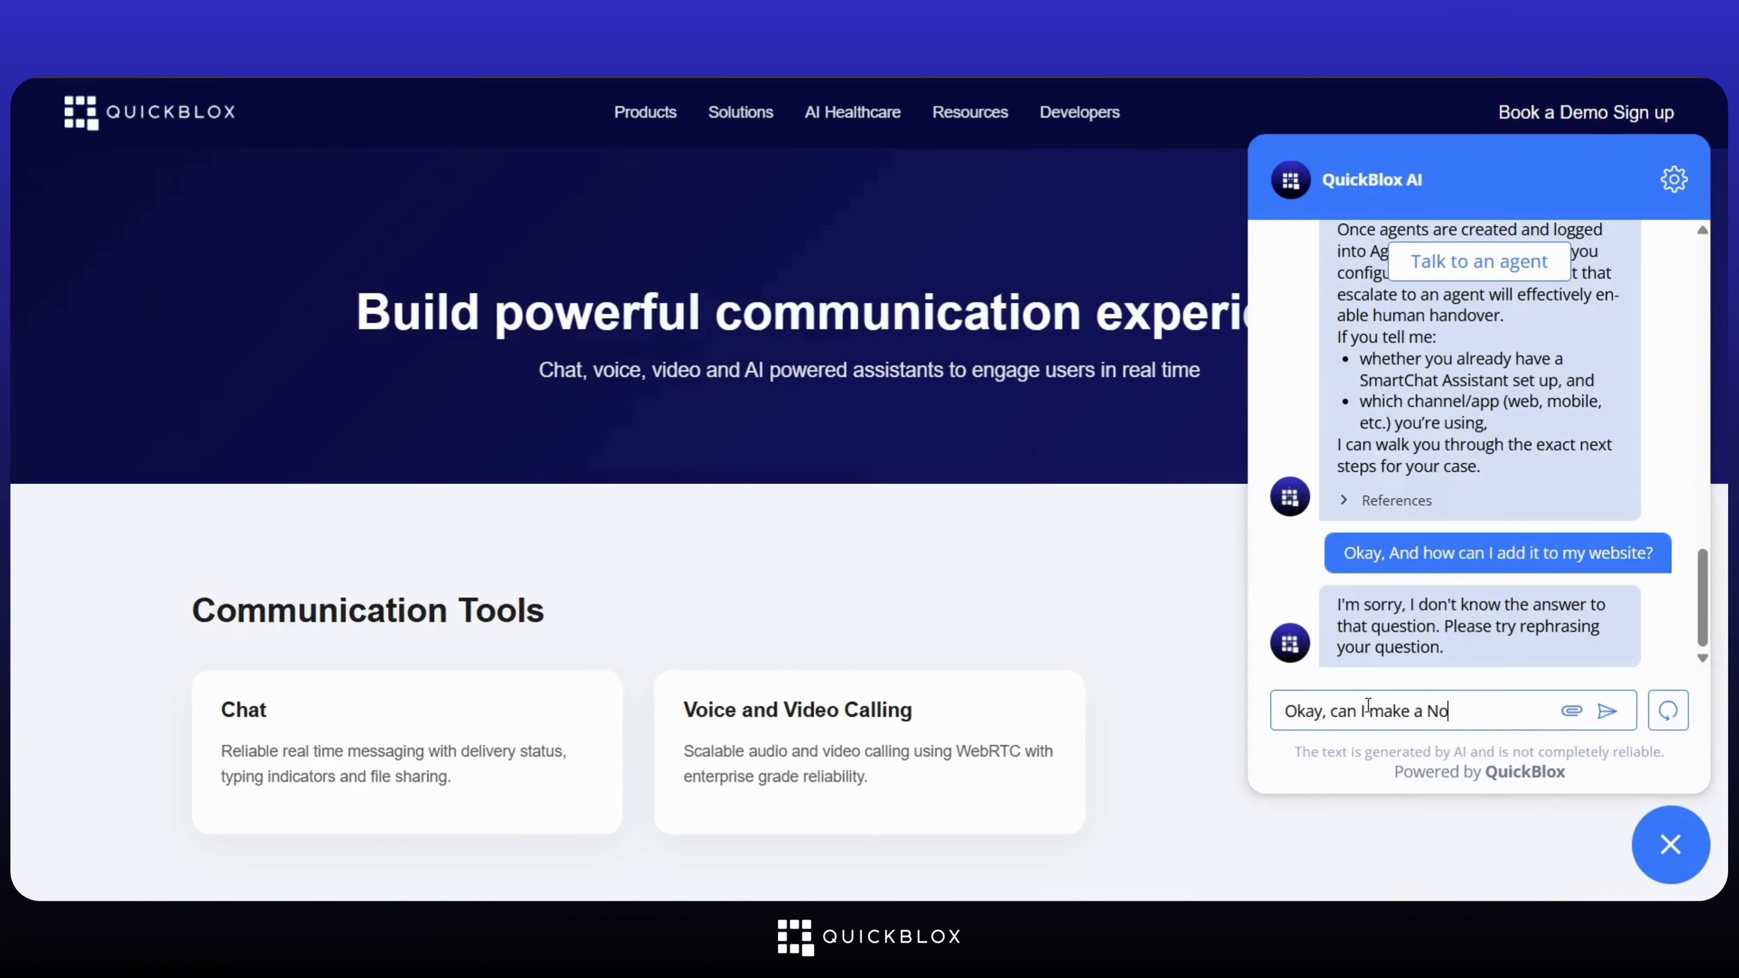
type(" code Ai chatbot?")
key("Return")
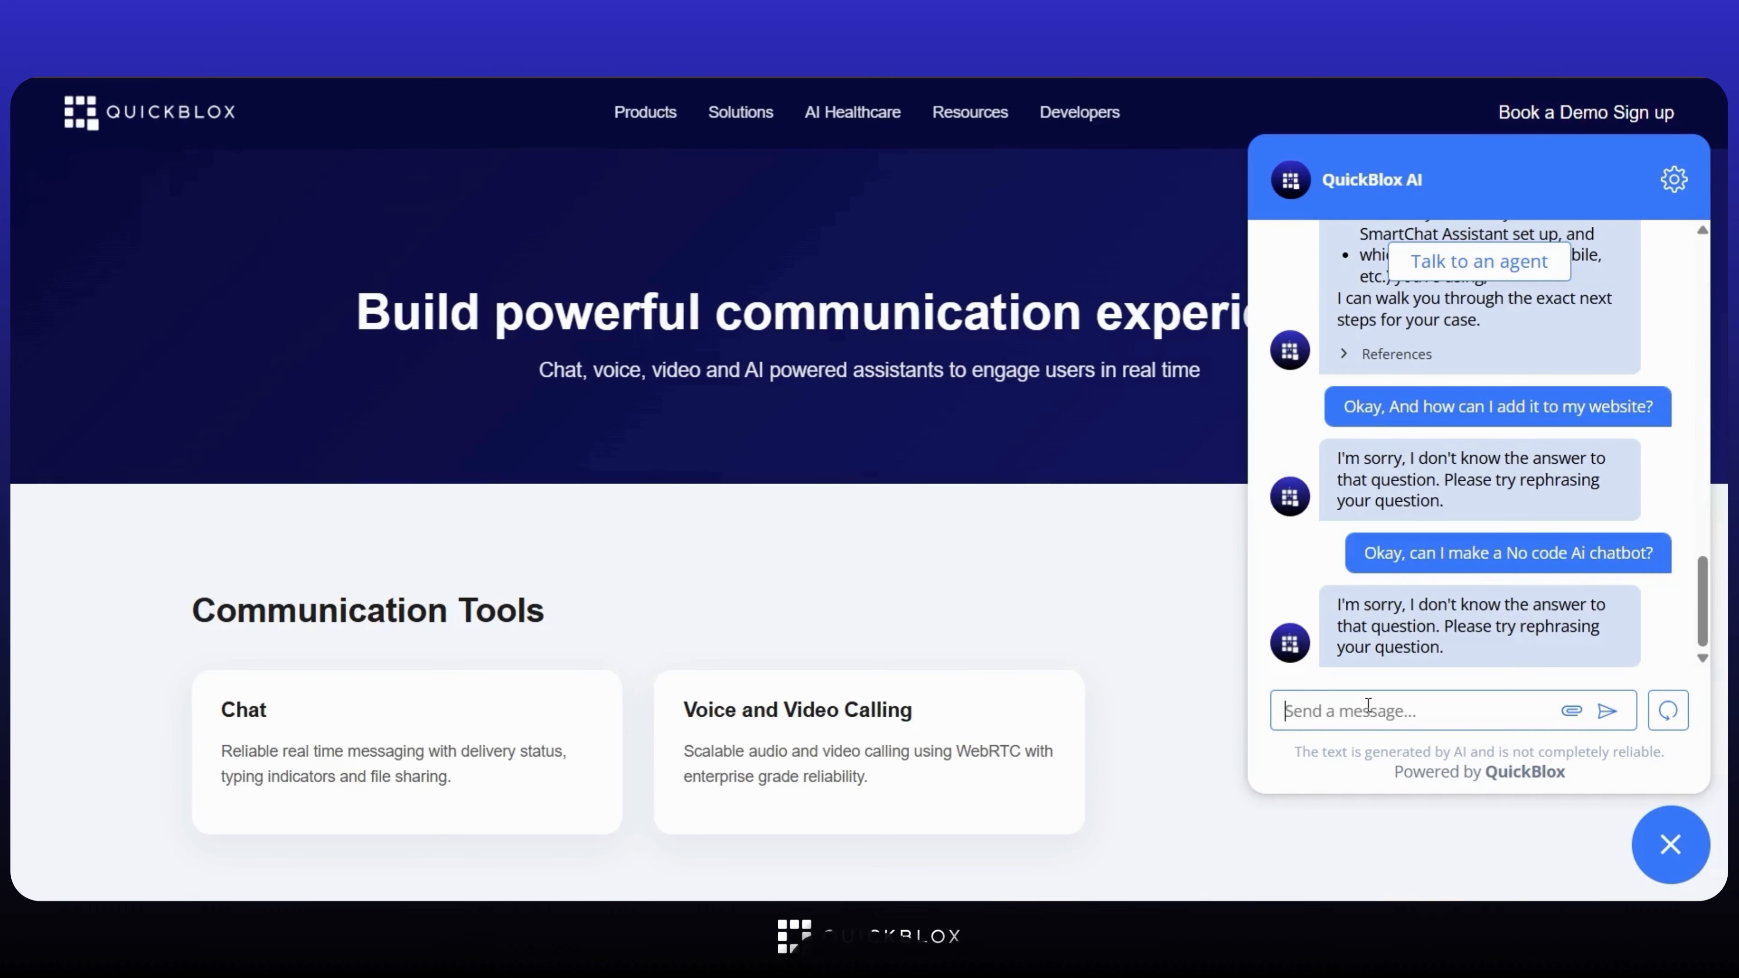
type("Okay, Can you connect me to a Live Agent?")
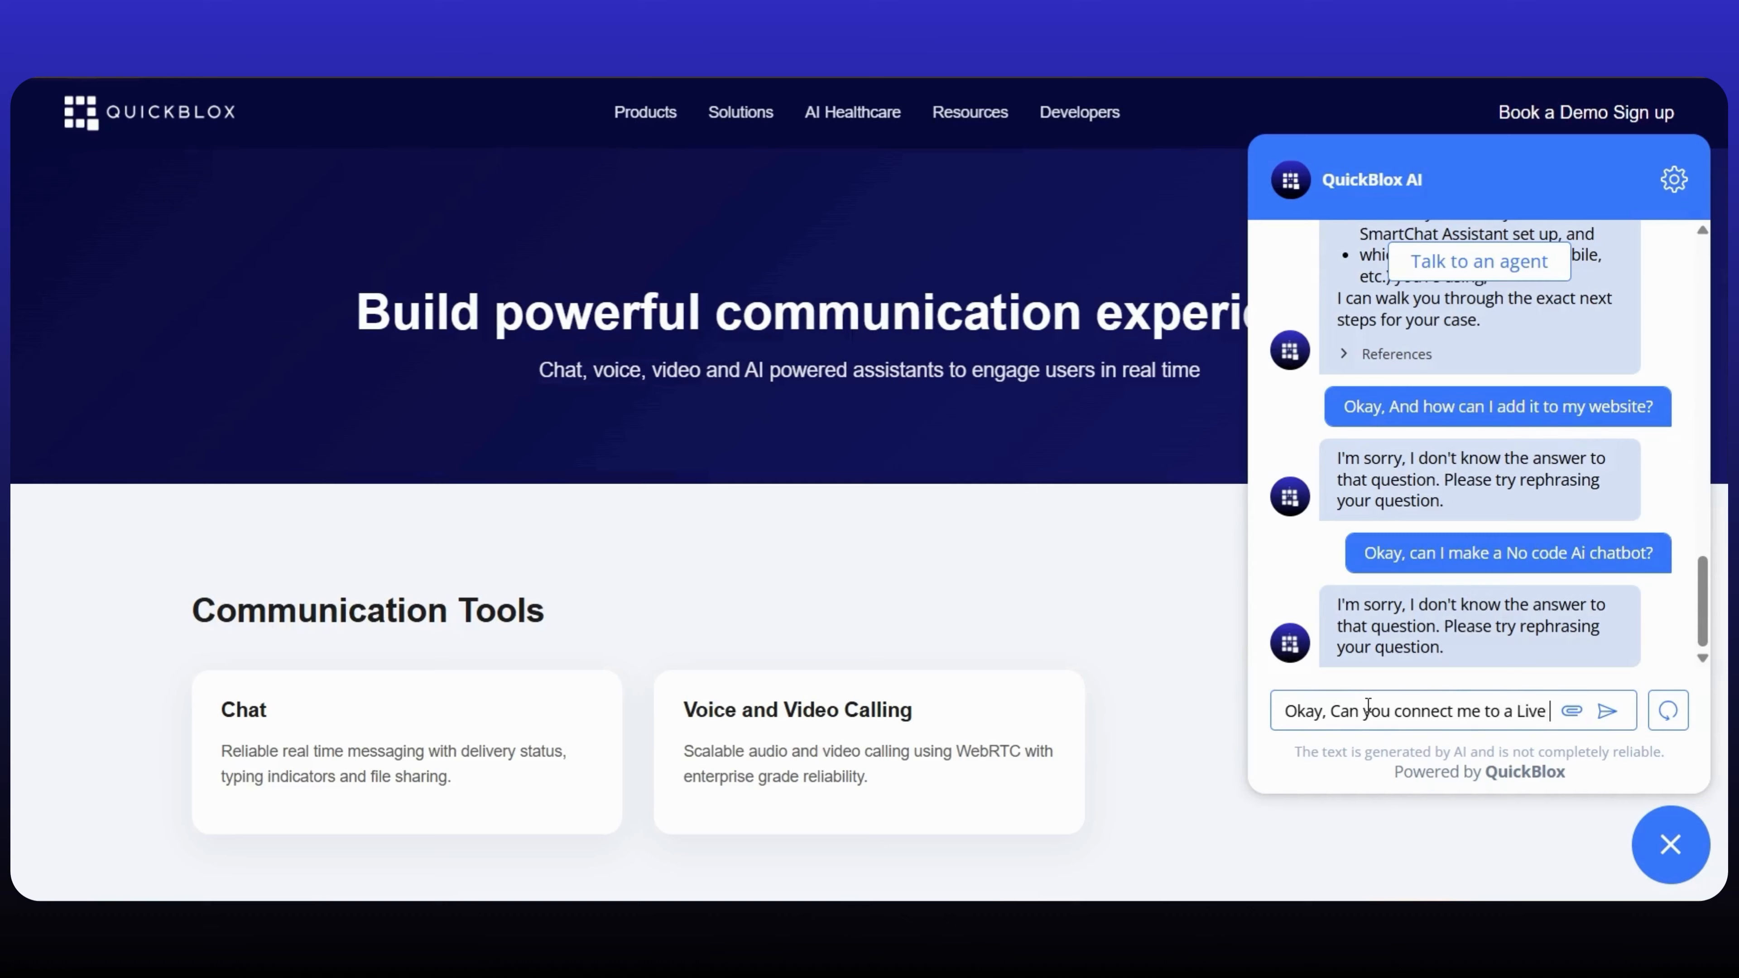
key("Return")
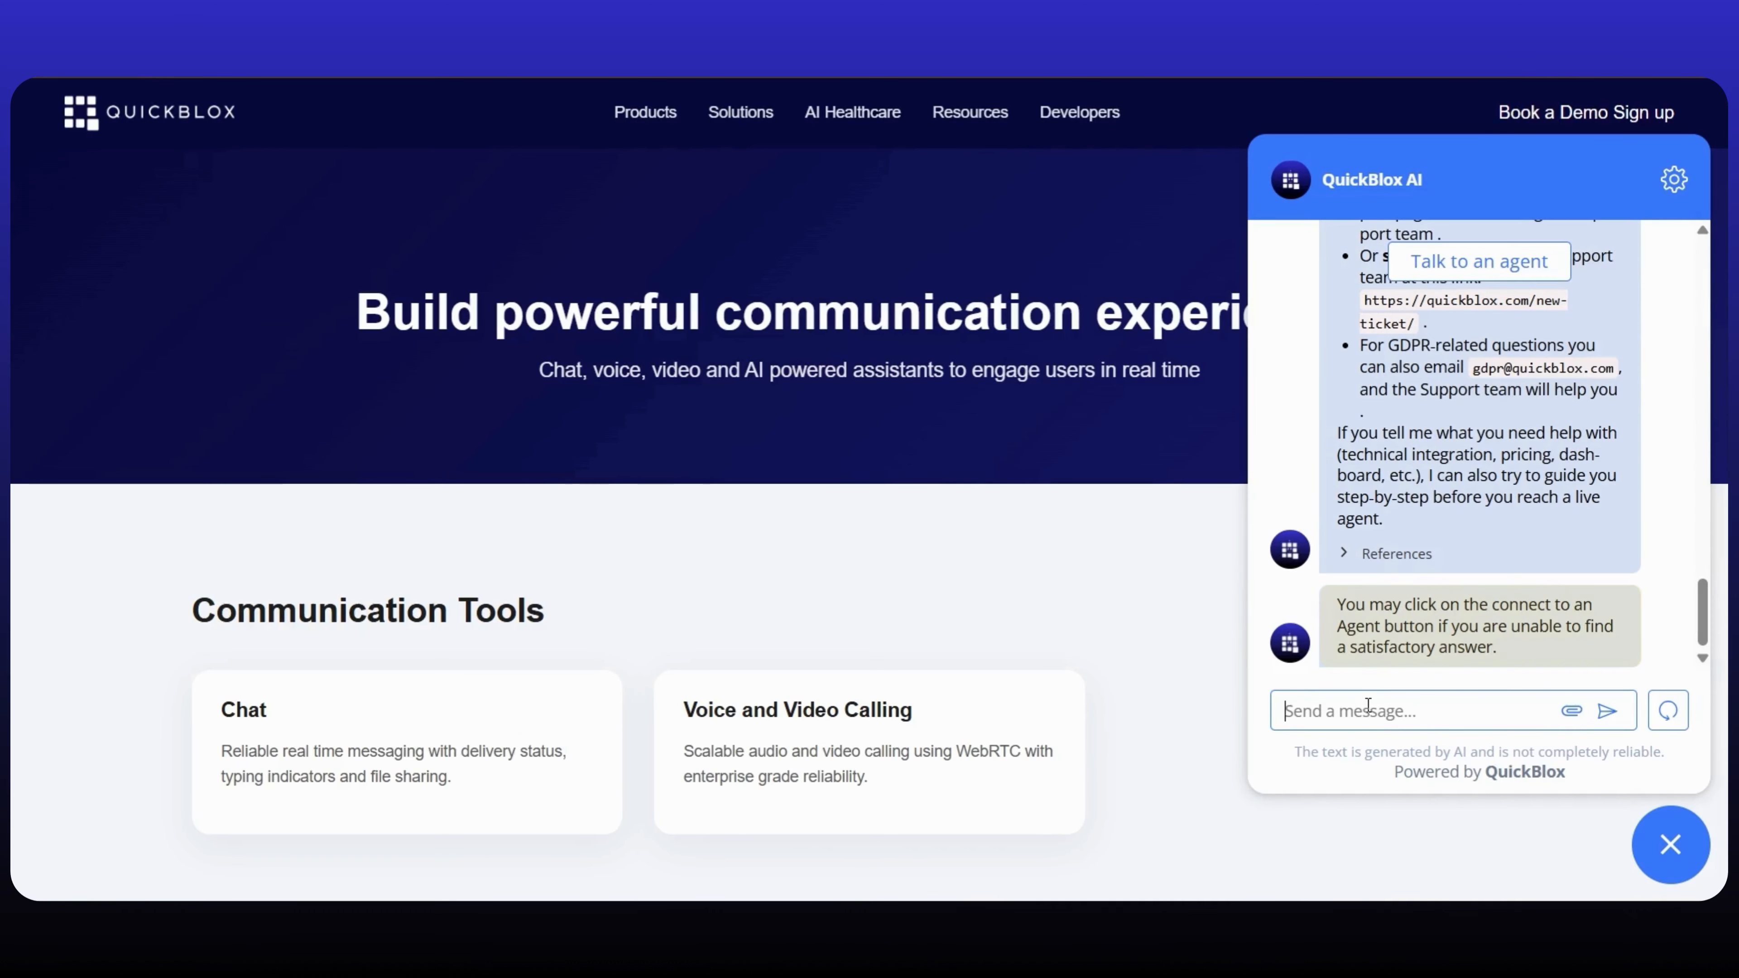